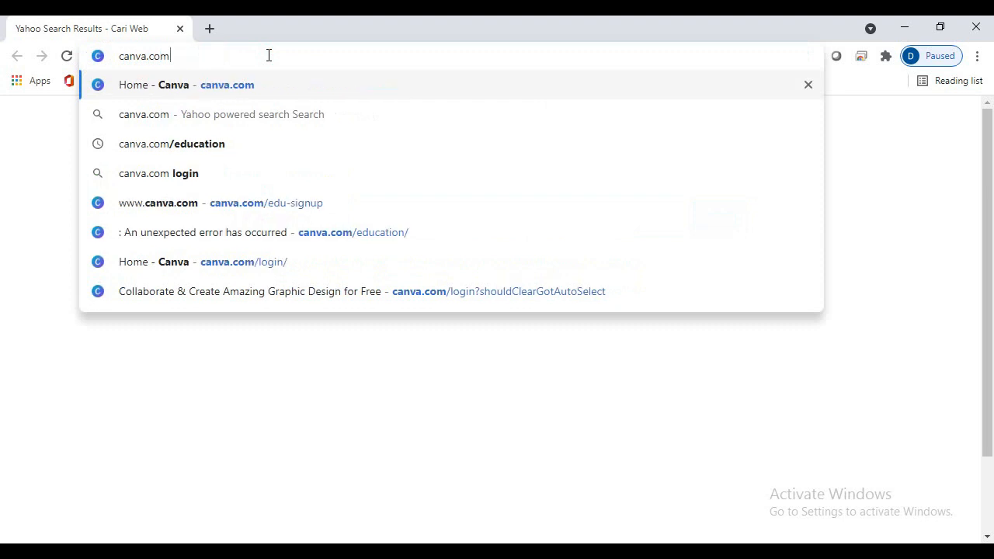
# Open canva.com and create a new blank 1920 × 1080 px presentation
pyautogui.press('Return')
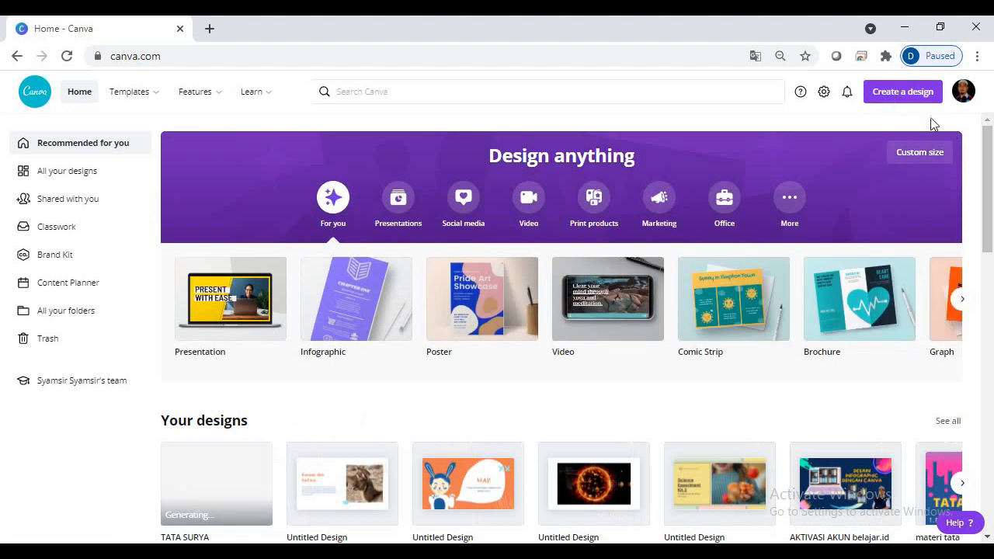
pyautogui.click(894, 99)
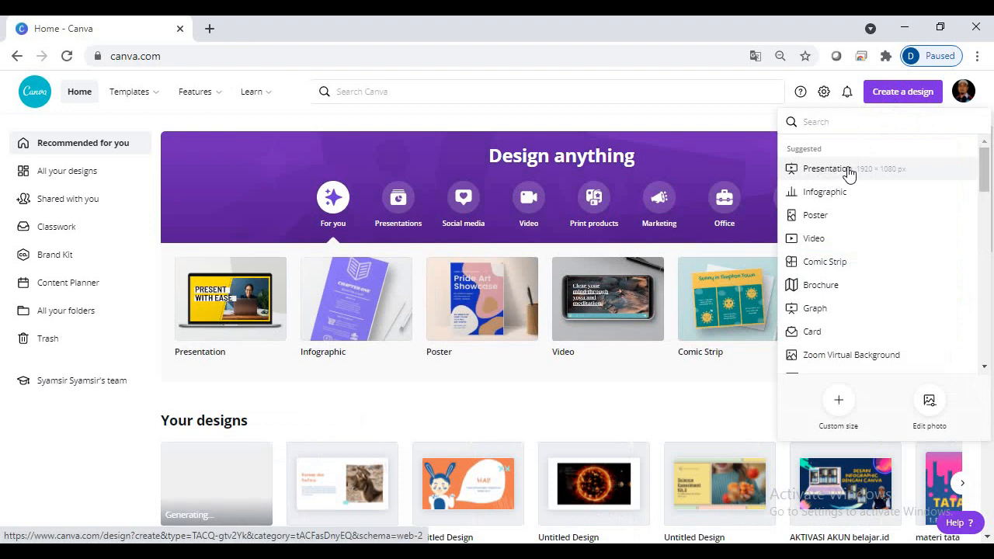
pyautogui.click(649, 117)
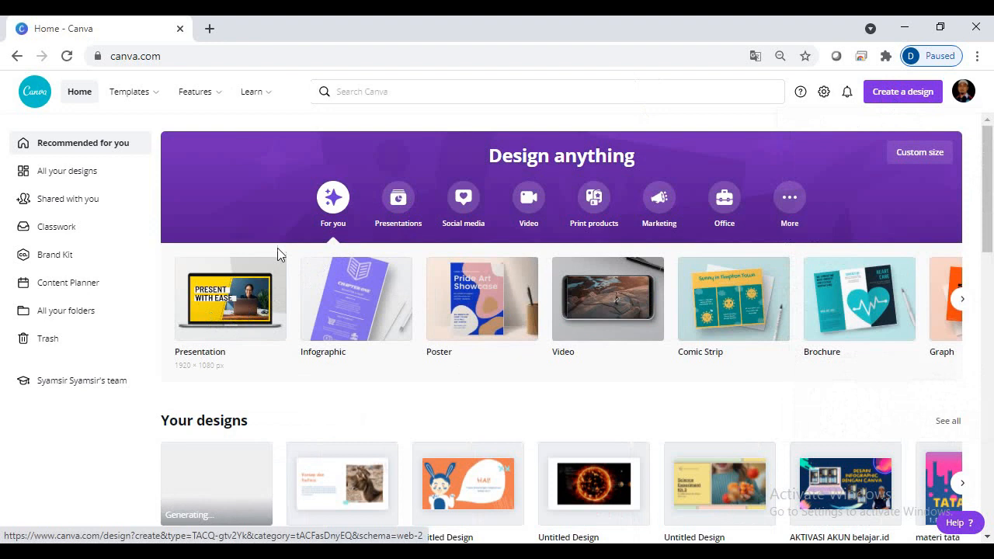
pyautogui.click(228, 308)
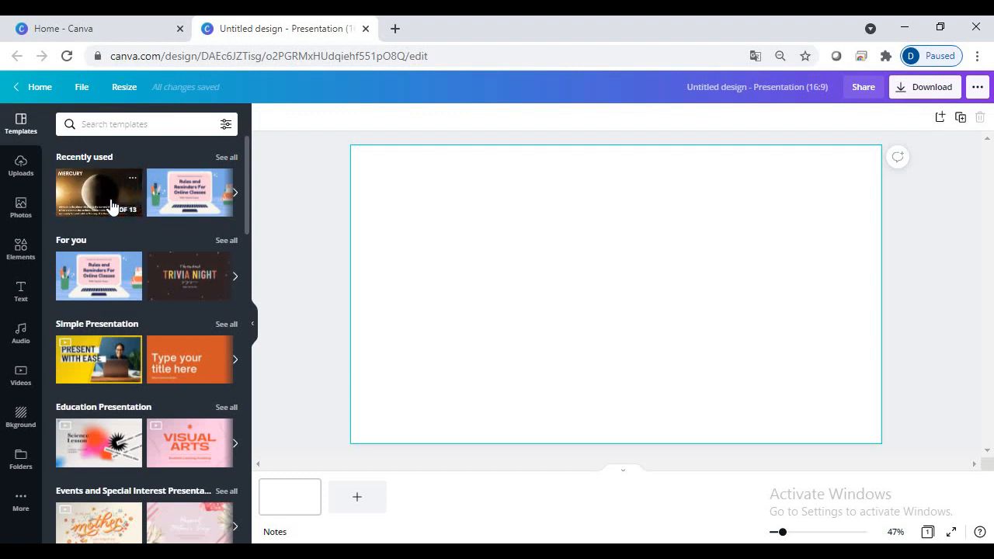
# Search the presentation templates for "solar system"
pyautogui.click(129, 127)
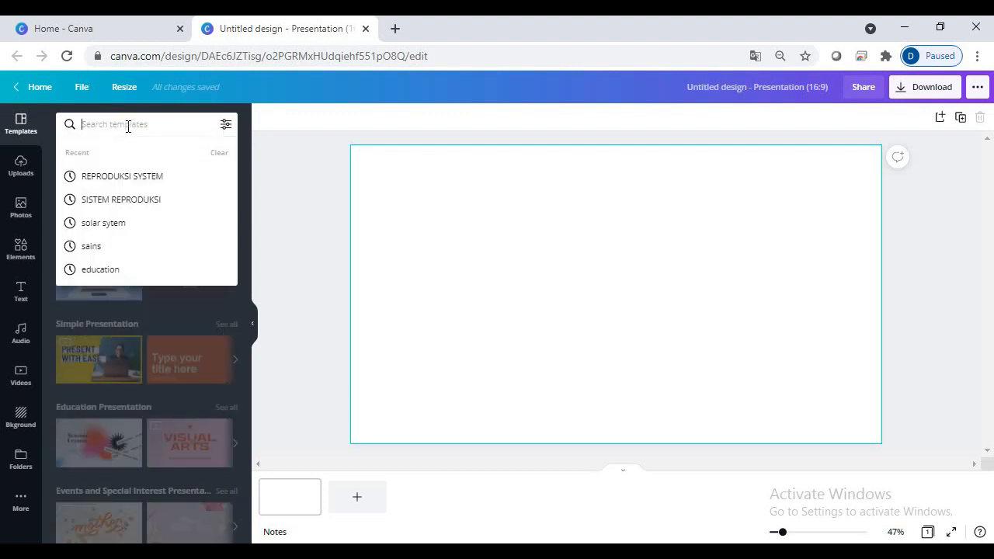
pyautogui.click(318, 172)
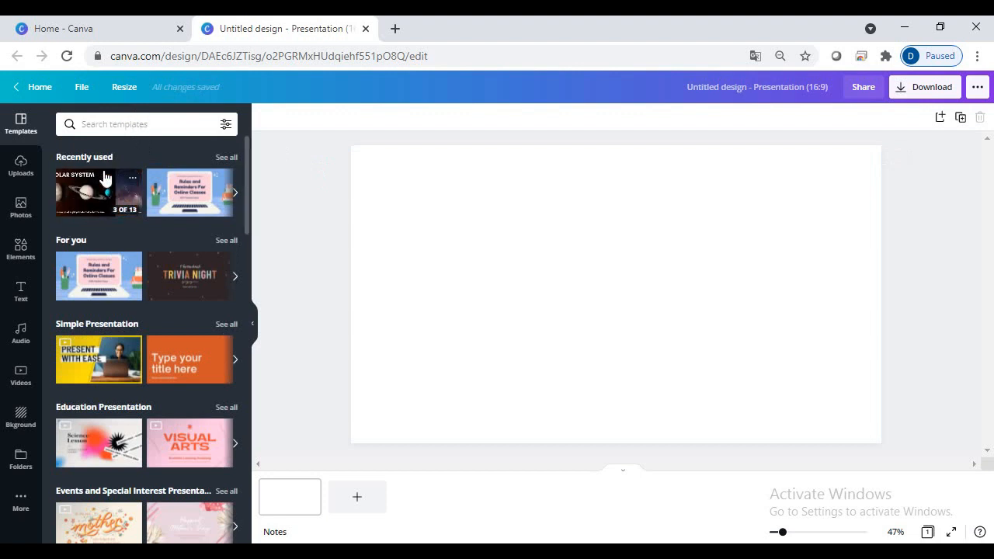
pyautogui.click(107, 124)
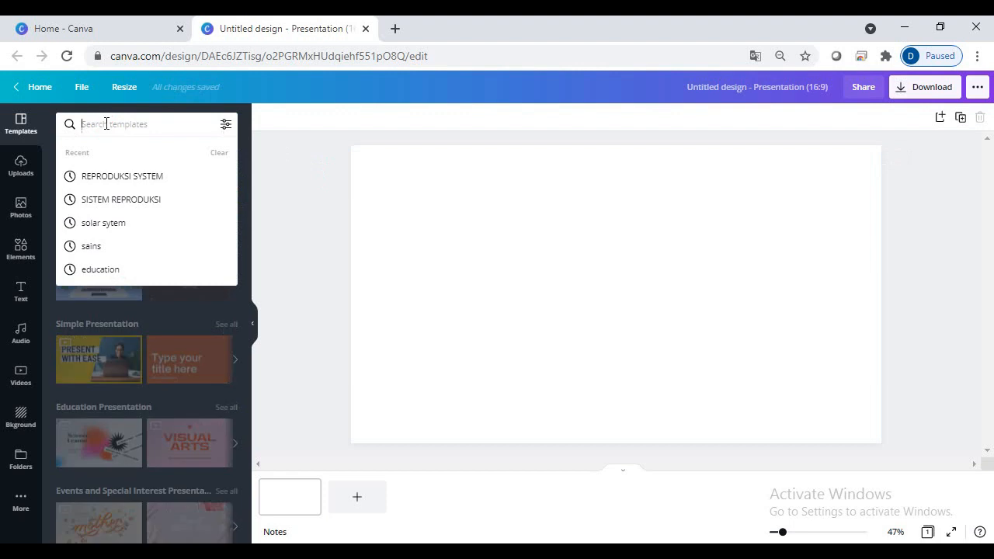
pyautogui.write('solar')
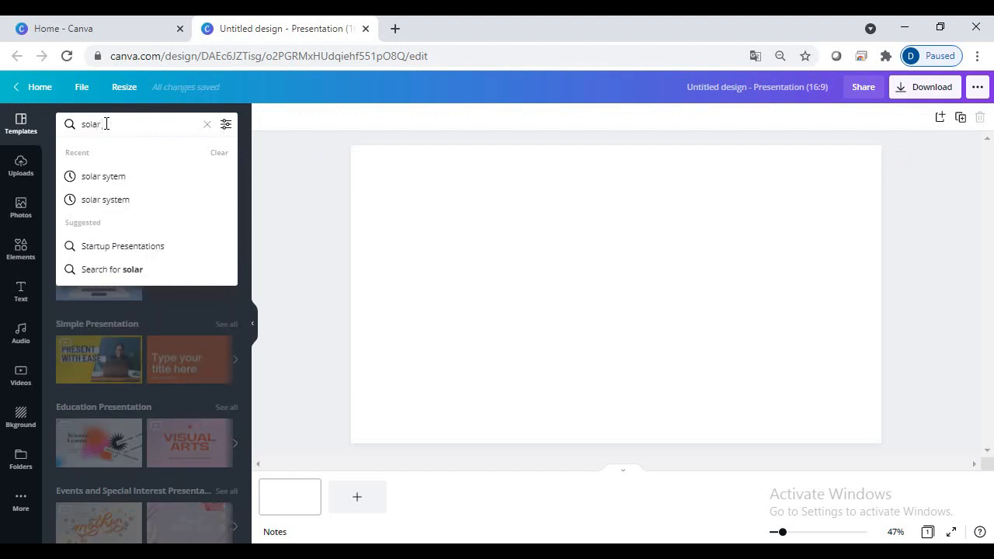
pyautogui.write(' system')
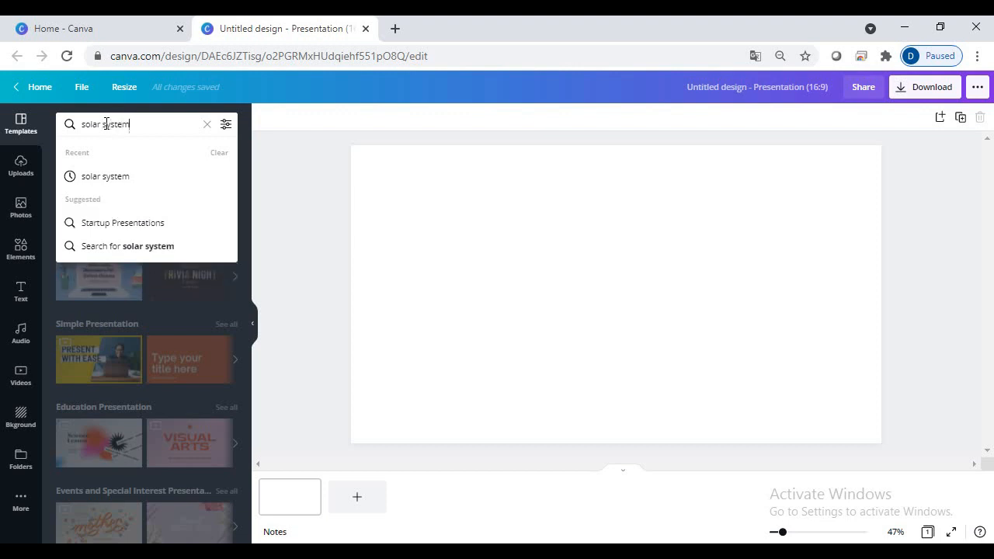
pyautogui.press('Return')
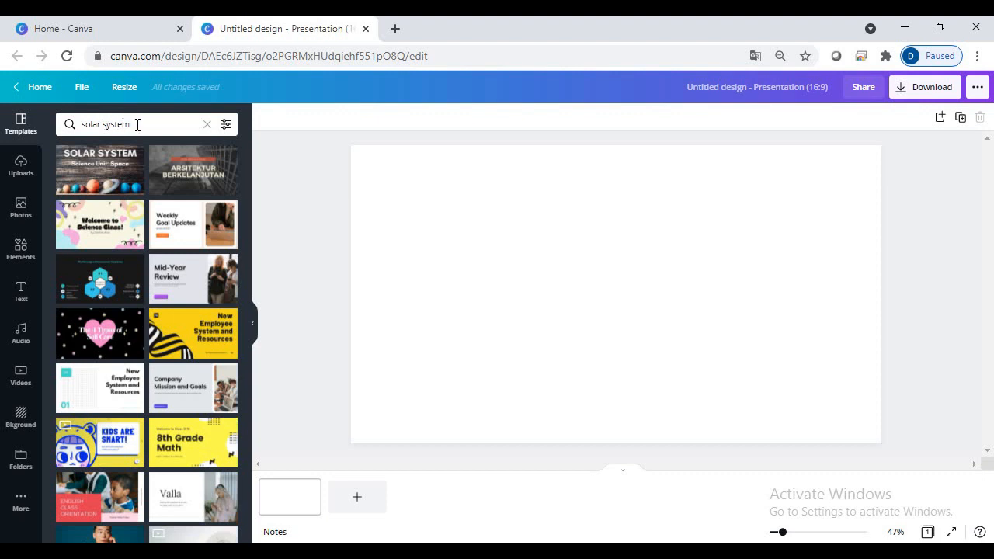
pyautogui.click(133, 125)
pyautogui.moveTo(134, 124); pyautogui.dragTo(78, 124)
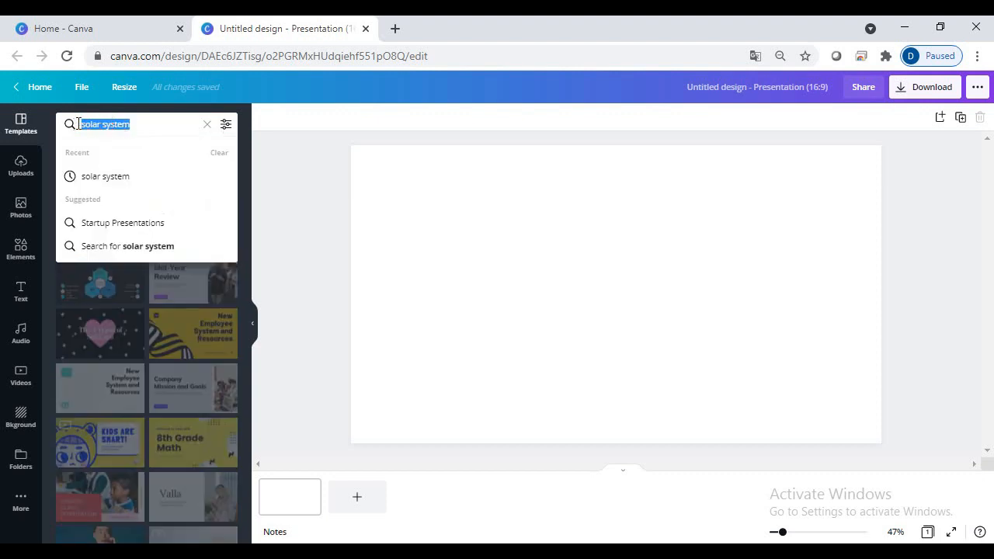
pyautogui.click(164, 125)
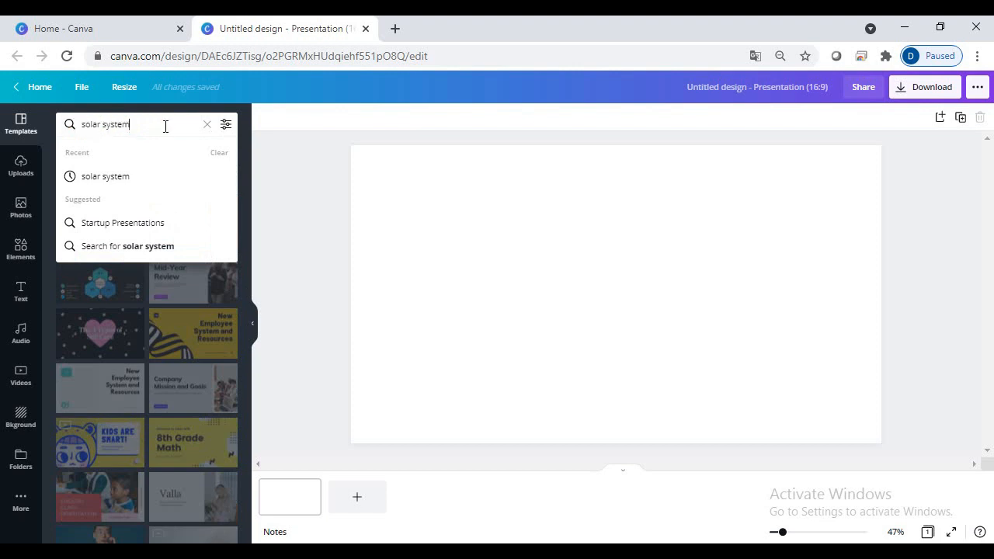
pyautogui.click(287, 168)
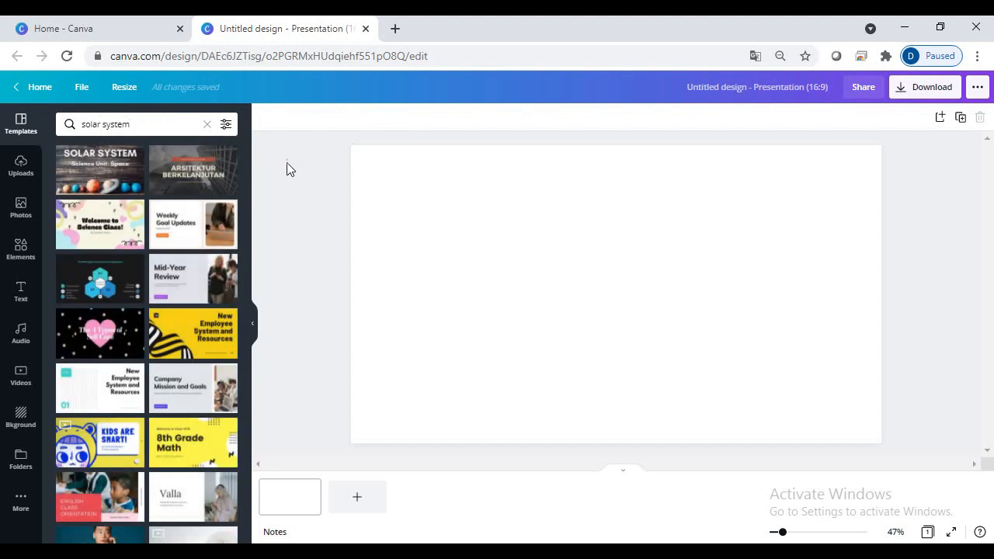
# Apply the SOLAR SYSTEM cover page of The Solar System Planet Information template to the blank slide
pyautogui.click(104, 169)
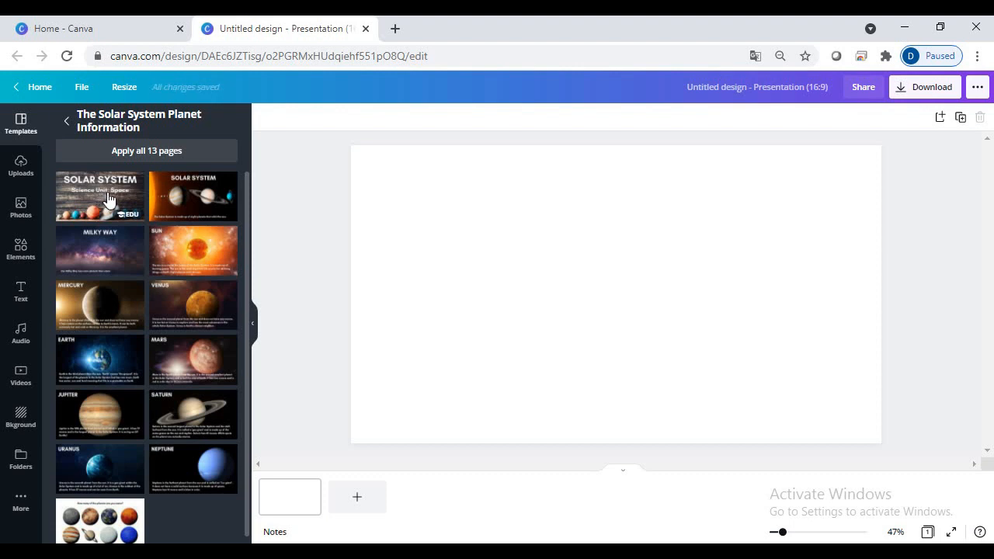
pyautogui.click(108, 200)
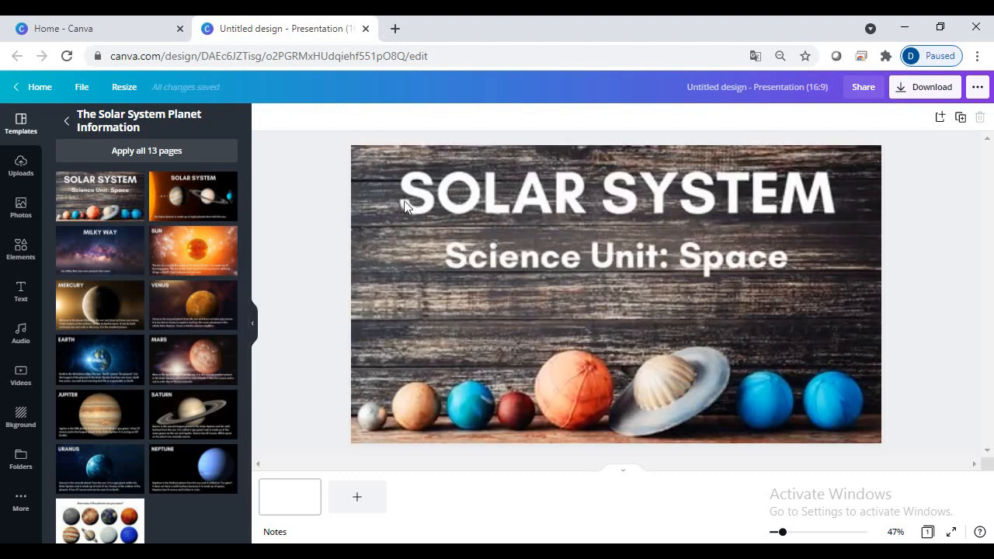
pyautogui.click(455, 206)
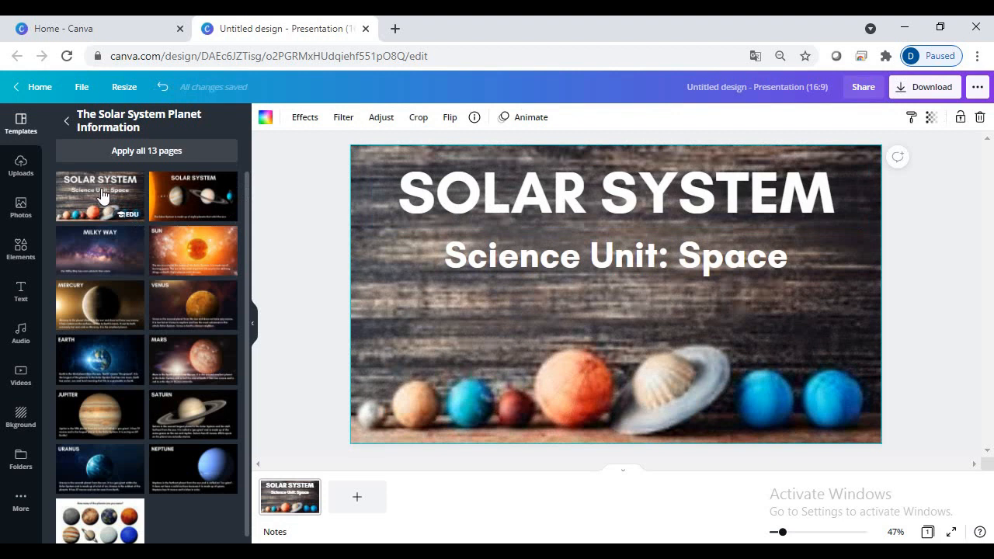
pyautogui.moveTo(246, 195)
pyautogui.mouseDown()
pyautogui.moveTo(246, 255)
pyautogui.moveTo(248, 180)
pyautogui.mouseUp()
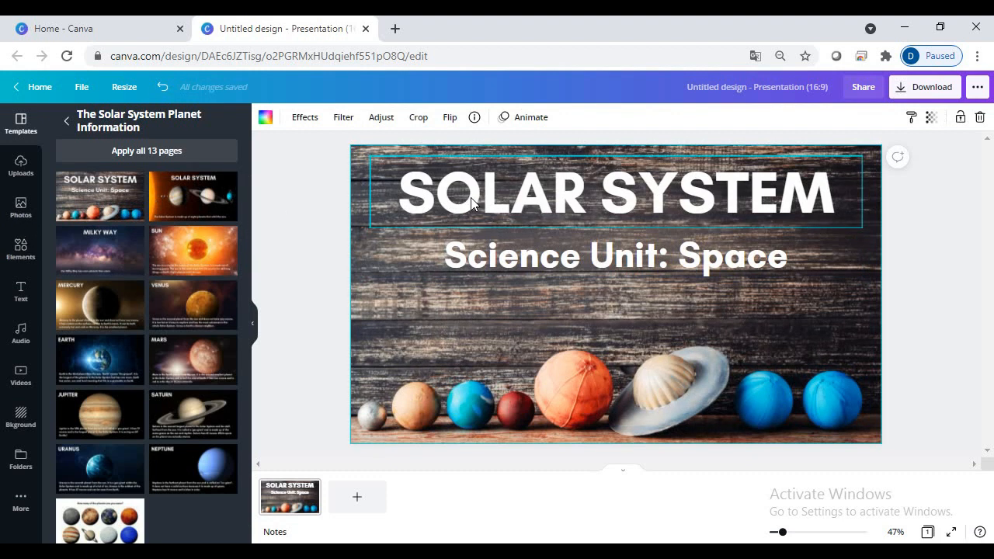
# Replace the cover slide's main title with "TATA SURYA"
pyautogui.click(419, 203)
pyautogui.click(419, 200)
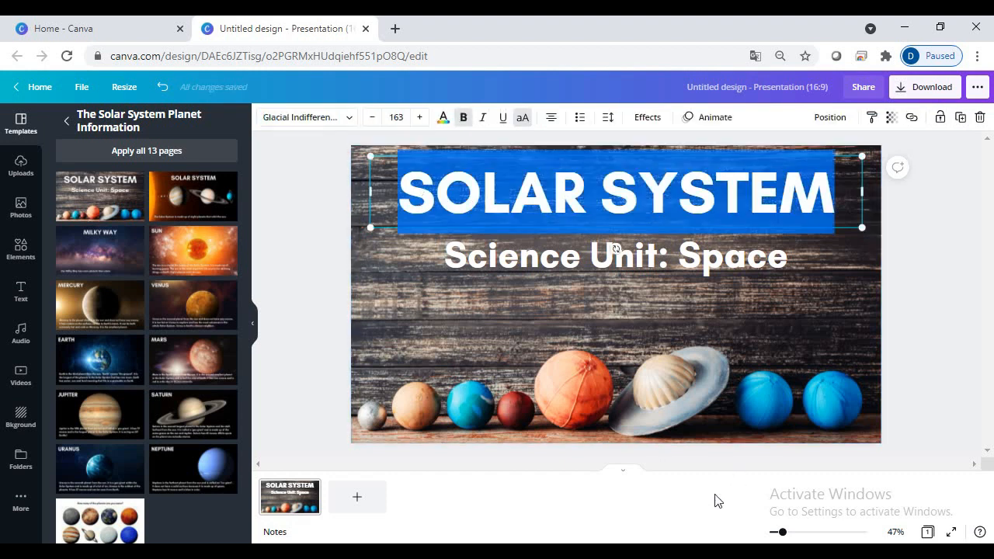
pyautogui.write('TATA SURYA')
# Replace the cover's subtitle with "UNIT LUAR ANGKASA" and shift it slightly up towards the title
pyautogui.click(473, 257)
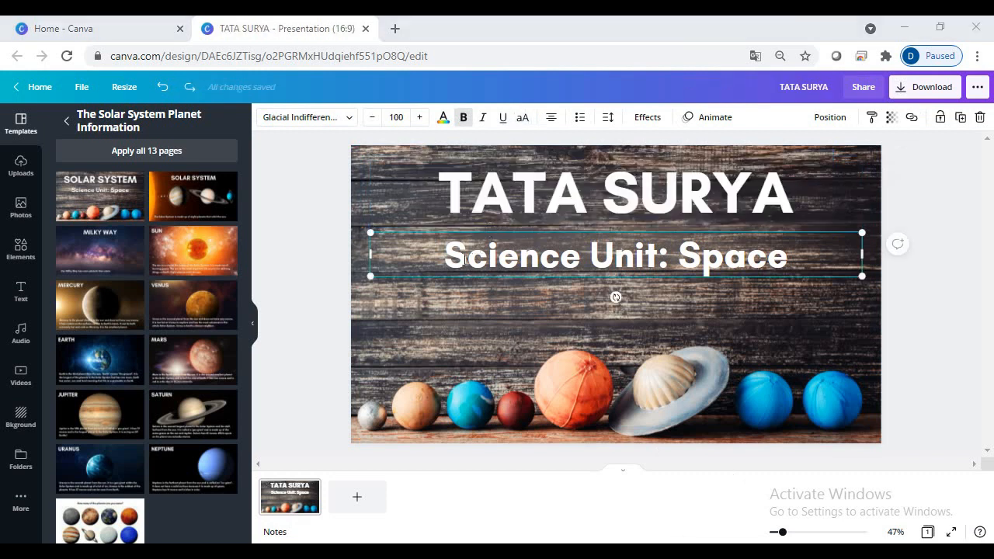
pyautogui.click(457, 261)
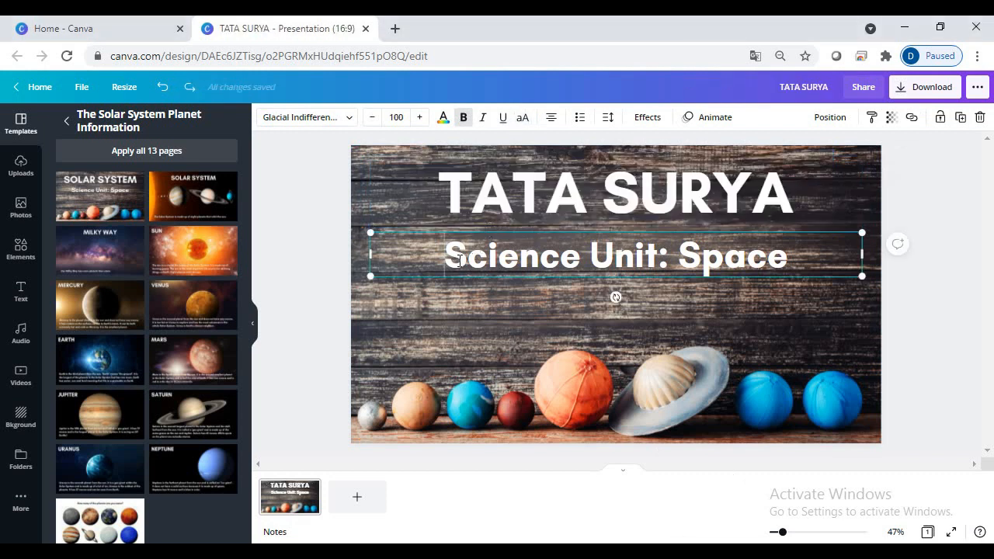
pyautogui.hotkey('ctrl', 'a')
pyautogui.write('UNI')
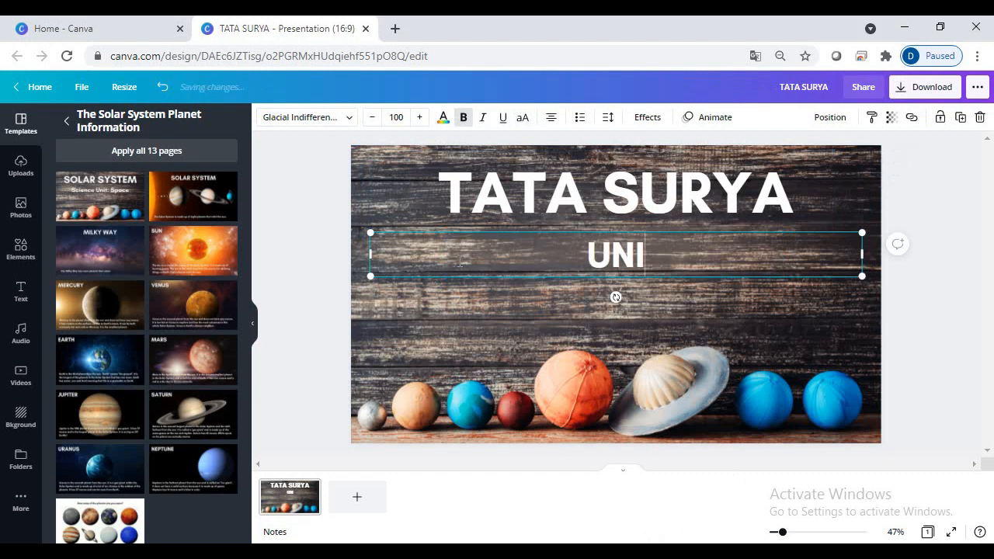
pyautogui.write('T LUAR ANGKASA')
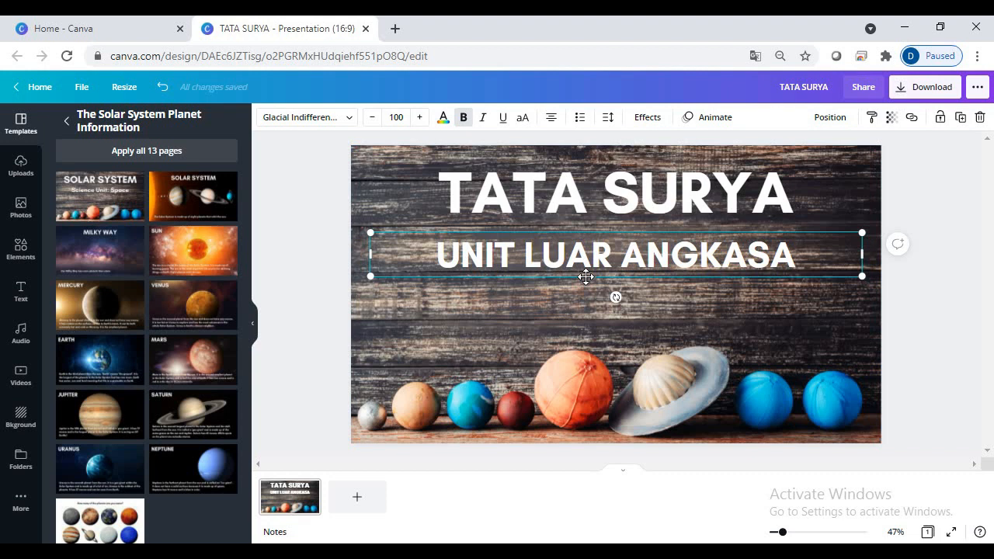
pyautogui.moveTo(586, 277); pyautogui.dragTo(586, 272)
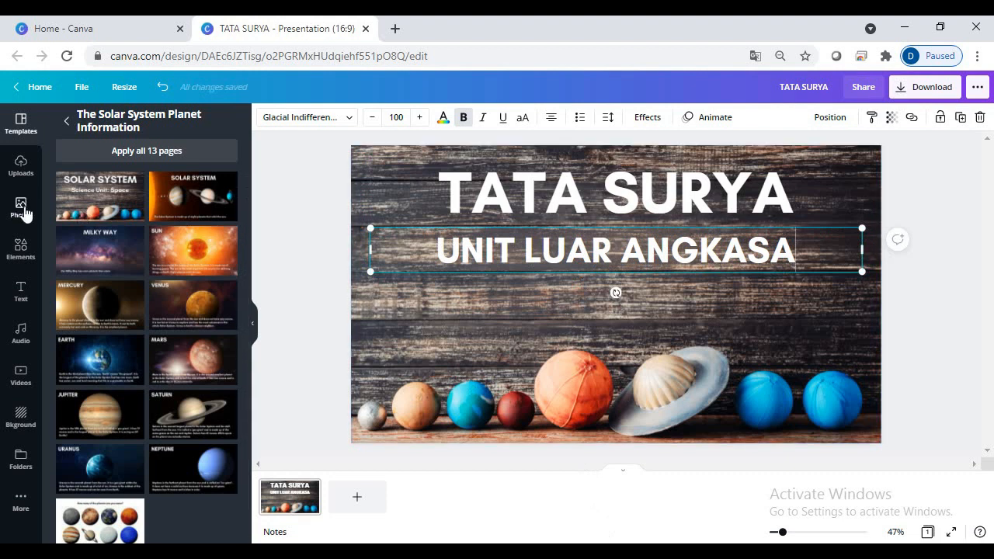
# Add a heading containing the presenter's full name and move it down to just above the planets
pyautogui.click(21, 294)
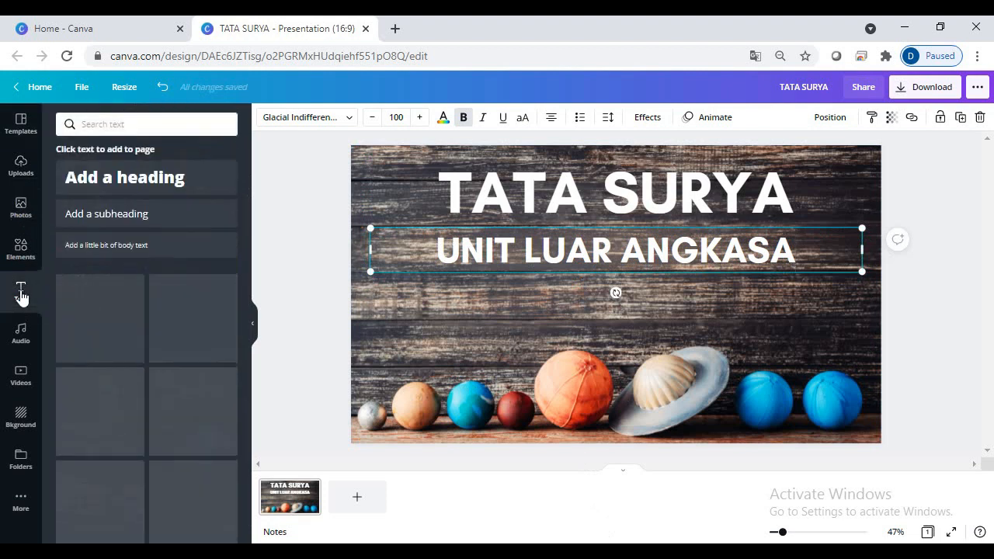
pyautogui.click(125, 184)
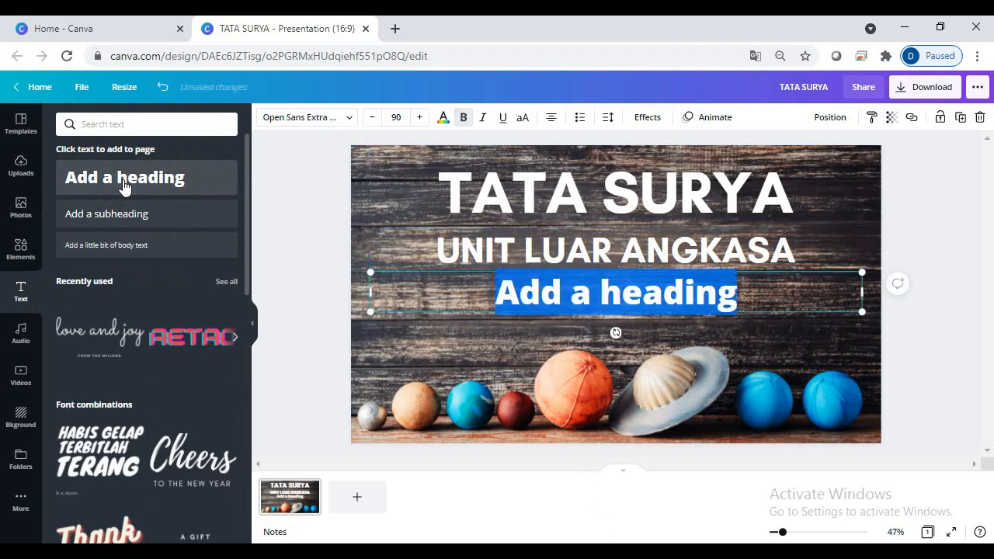
pyautogui.write('SYAM')
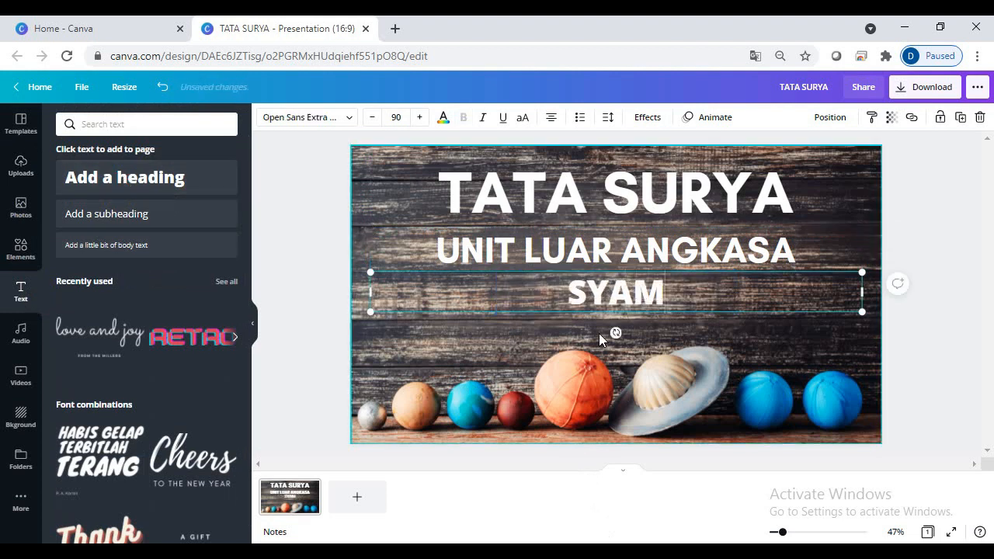
pyautogui.write('SIR MAPPILAWANG')
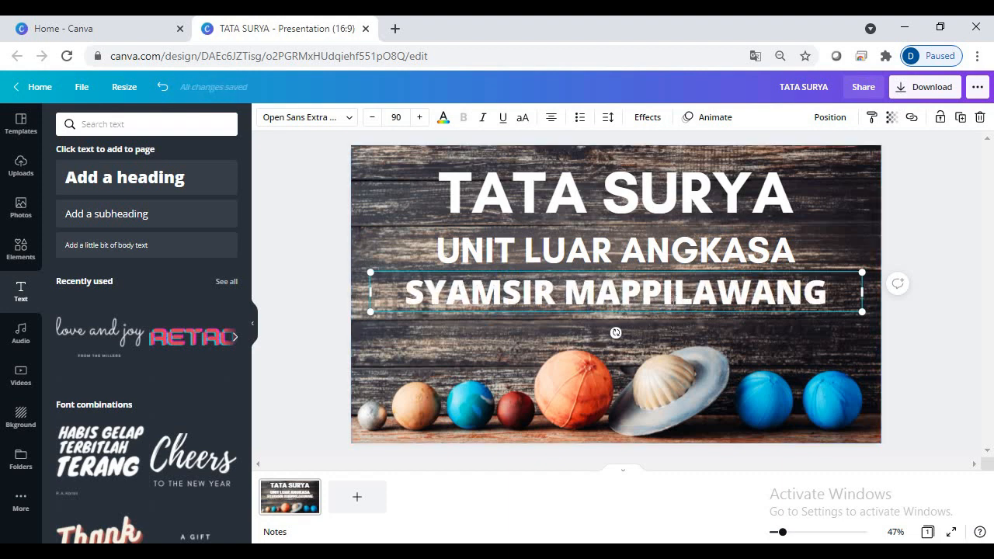
pyautogui.moveTo(669, 272); pyautogui.dragTo(674, 315)
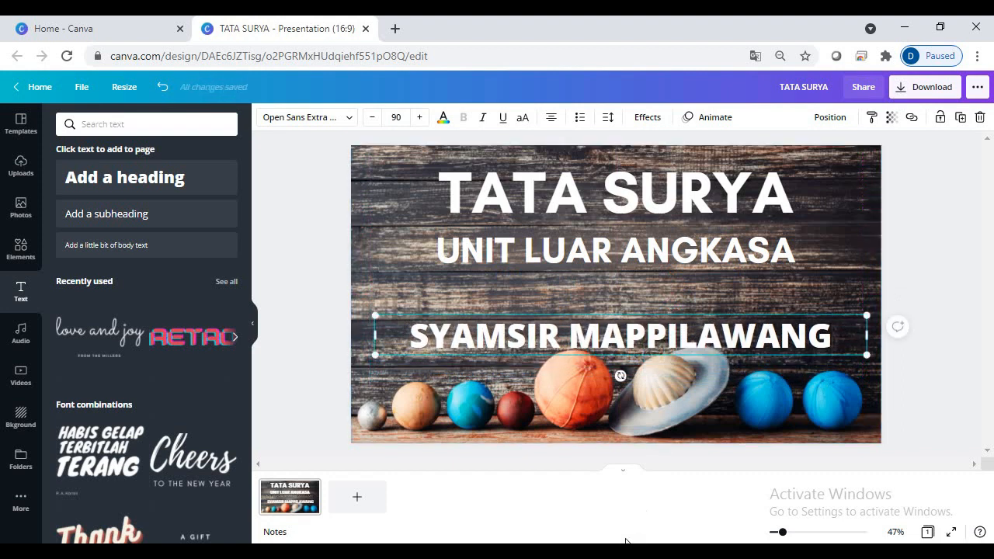
# Reduce the font size of the presenter's name to 73
pyautogui.click(372, 118)
pyautogui.click(372, 117)
pyautogui.click(372, 117)
pyautogui.click(372, 117)
pyautogui.click(372, 117)
pyautogui.click(372, 117)
pyautogui.click(372, 117)
pyautogui.click(372, 117)
pyautogui.click(372, 118)
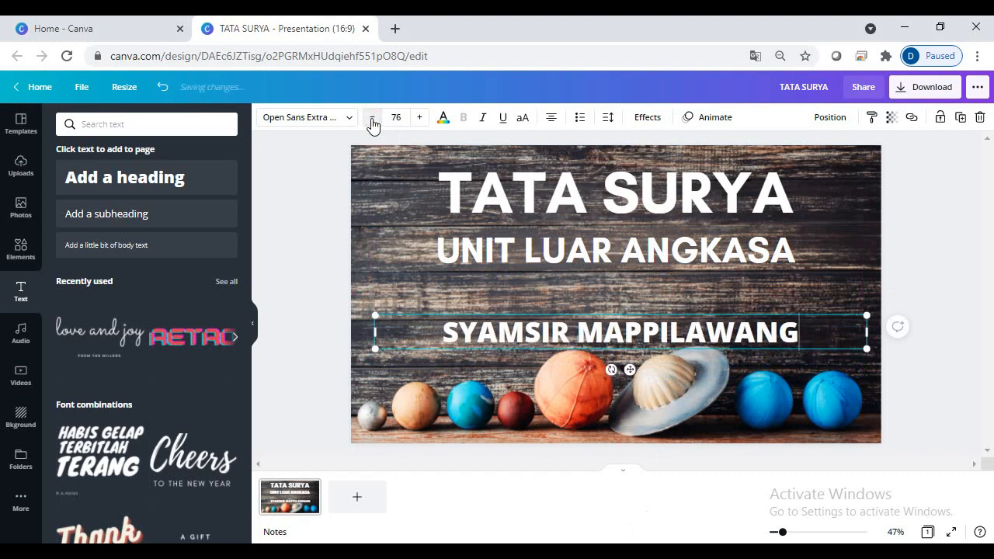
pyautogui.click(372, 118)
pyautogui.click(372, 117)
pyautogui.click(372, 117)
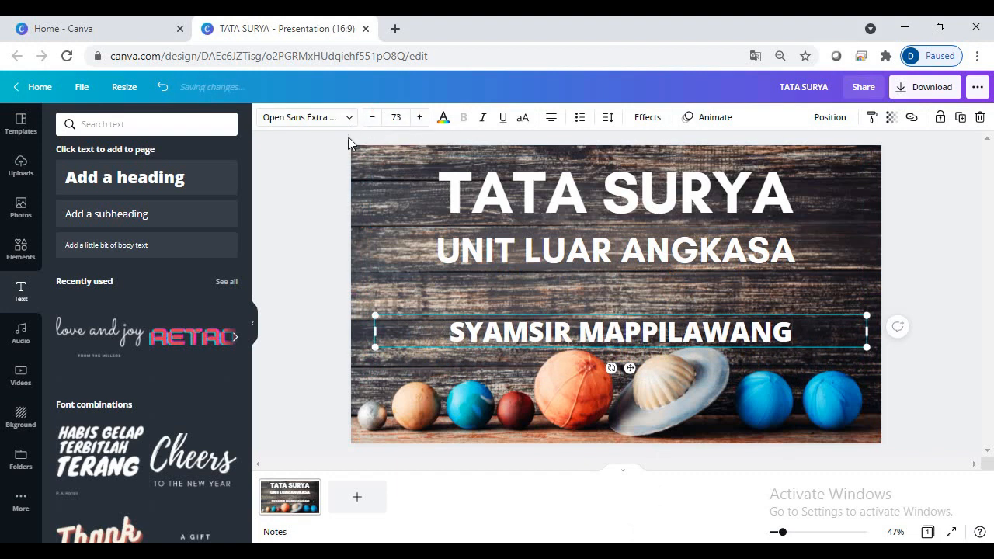
# Set the presenter's name in the More Sugar font, narrow its text box and shift it slightly left and down
pyautogui.click(348, 118)
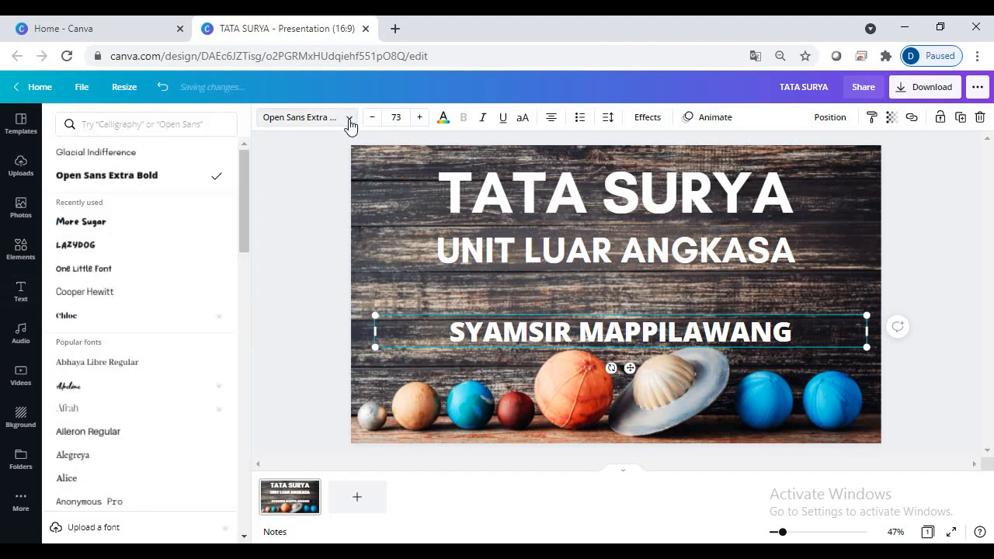
pyautogui.click(90, 225)
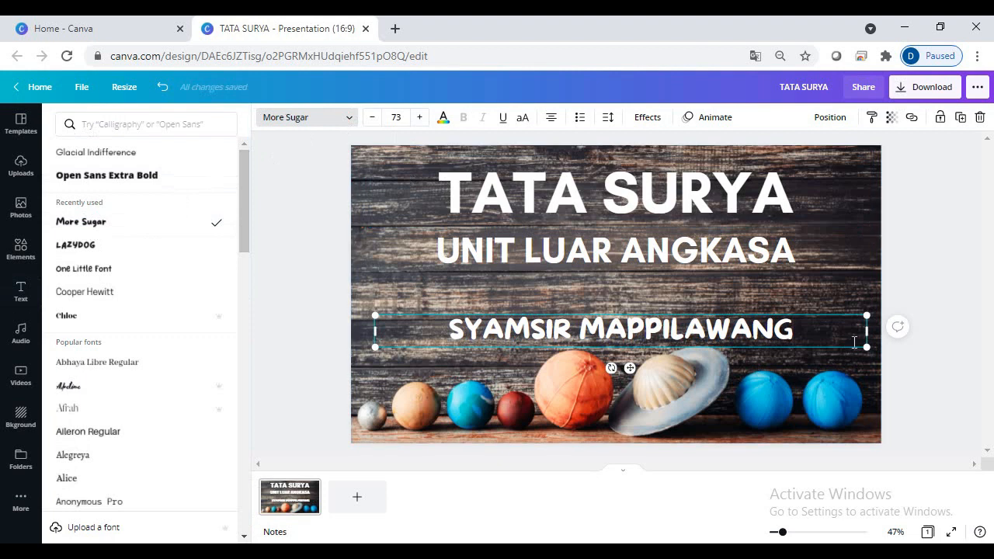
pyautogui.moveTo(865, 334); pyautogui.dragTo(734, 325)
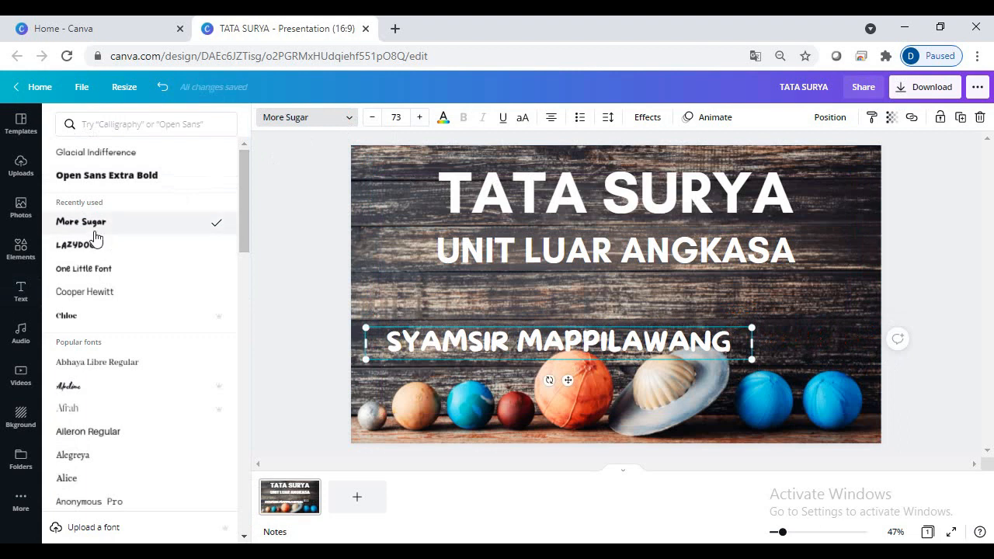
# Upload the portrait image WhatsApp_Image_2020-03-18_at_21-removebg-preview from the device's Downloads folder
pyautogui.click(22, 169)
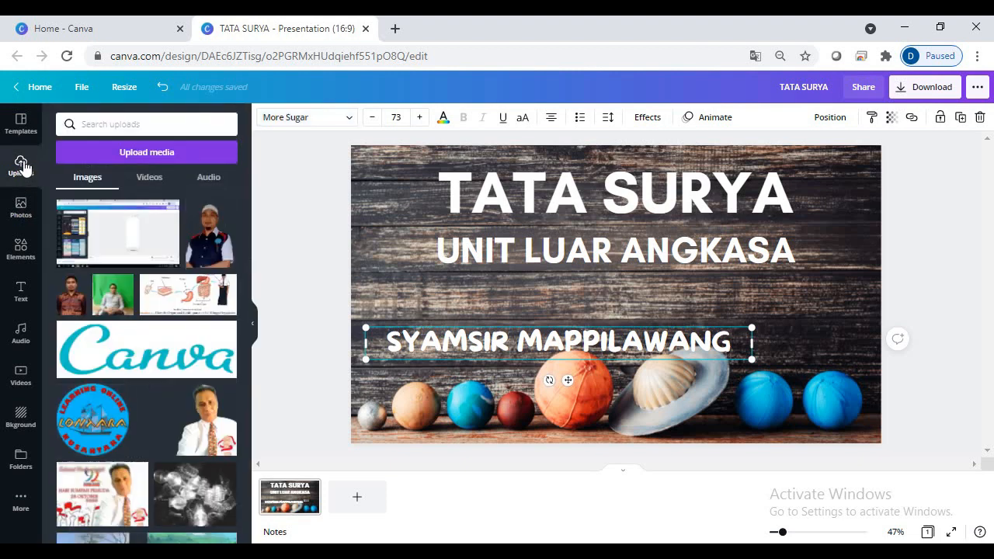
pyautogui.click(129, 152)
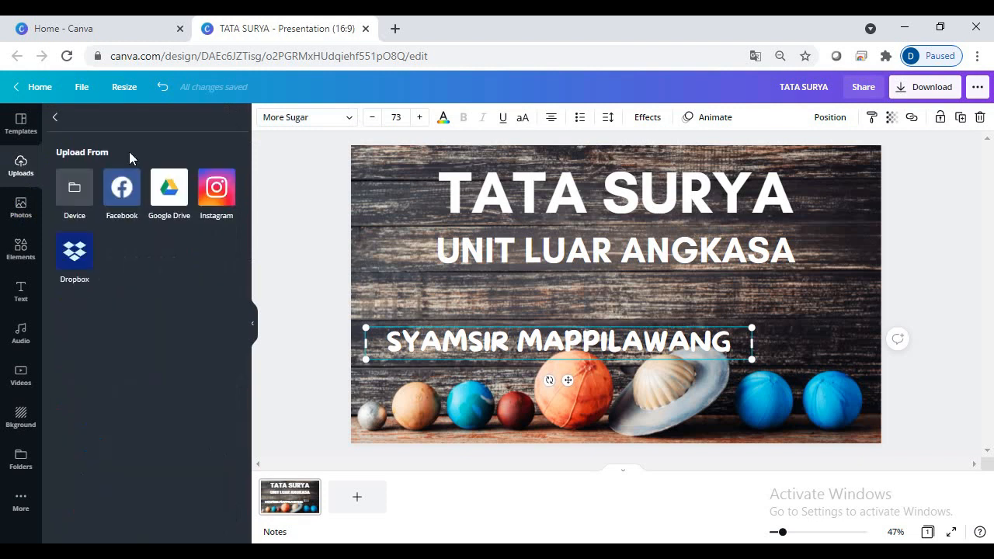
pyautogui.click(74, 196)
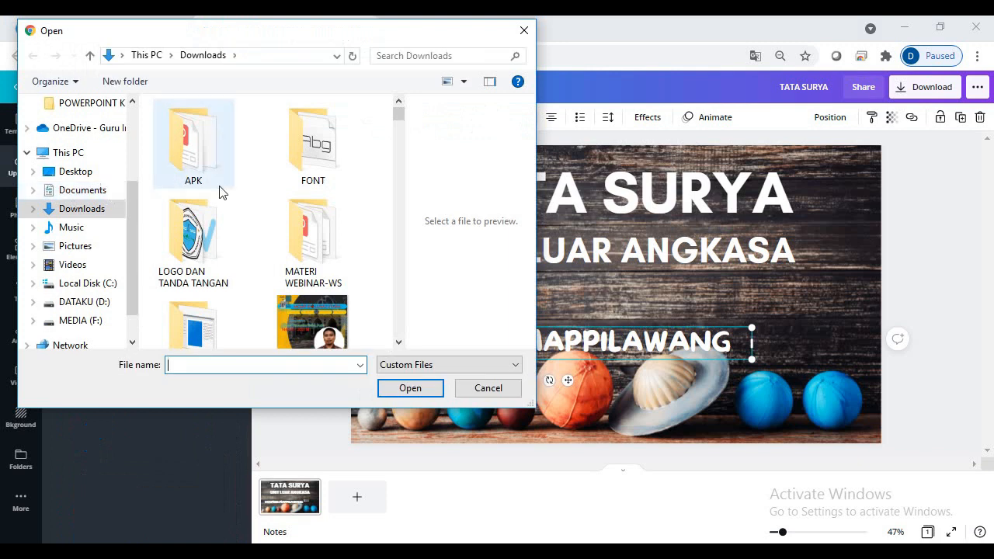
pyautogui.moveTo(396, 116); pyautogui.dragTo(394, 320)
pyautogui.click(314, 284)
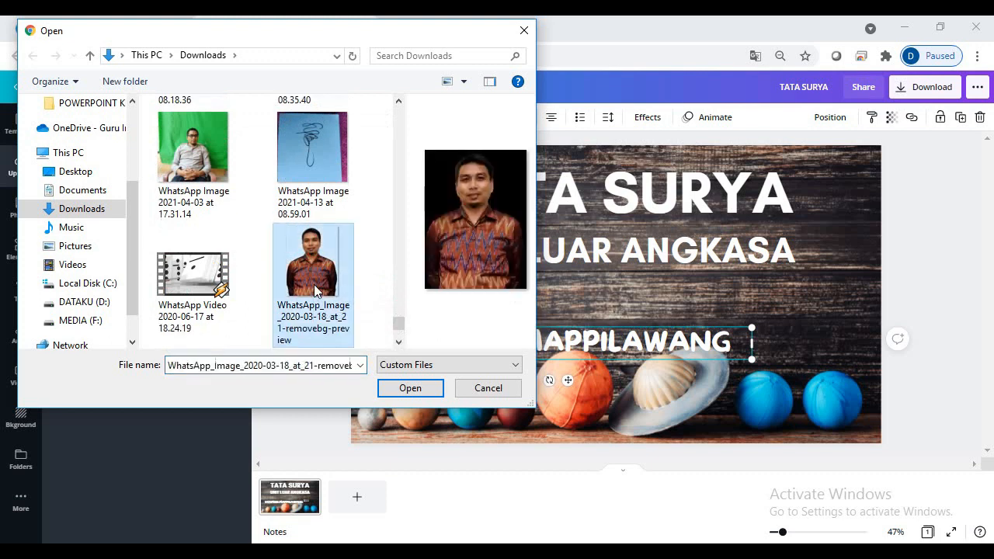
pyautogui.click(405, 387)
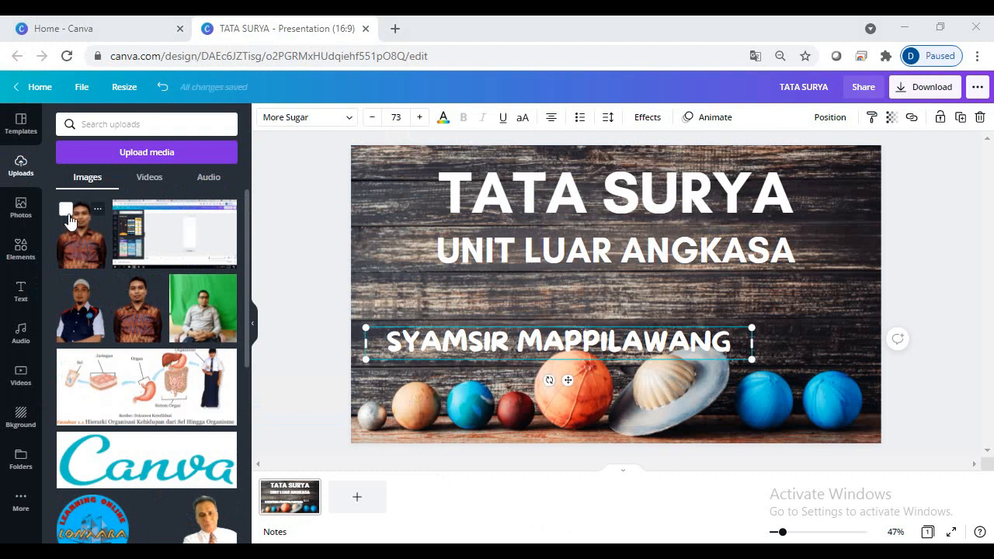
pyautogui.click(454, 308)
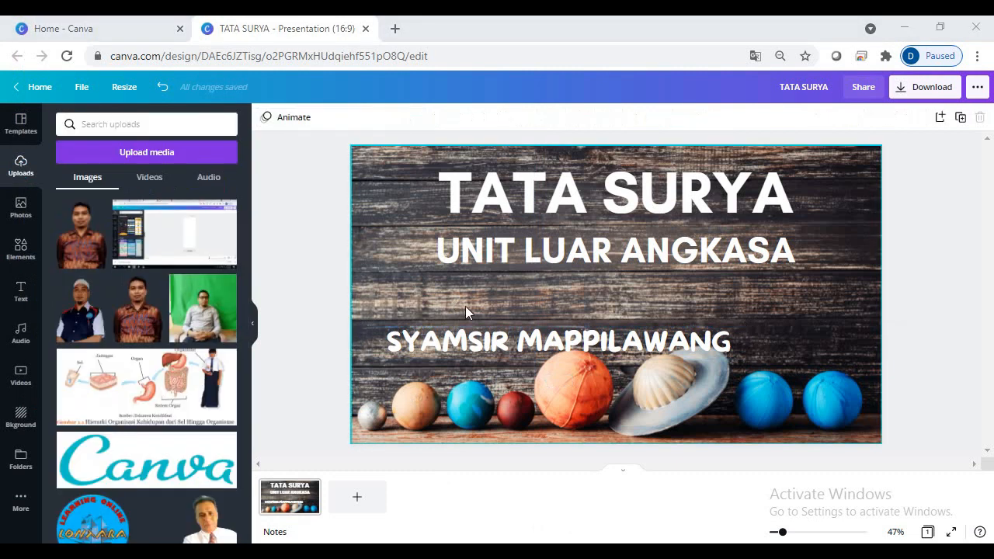
pyautogui.click(498, 308)
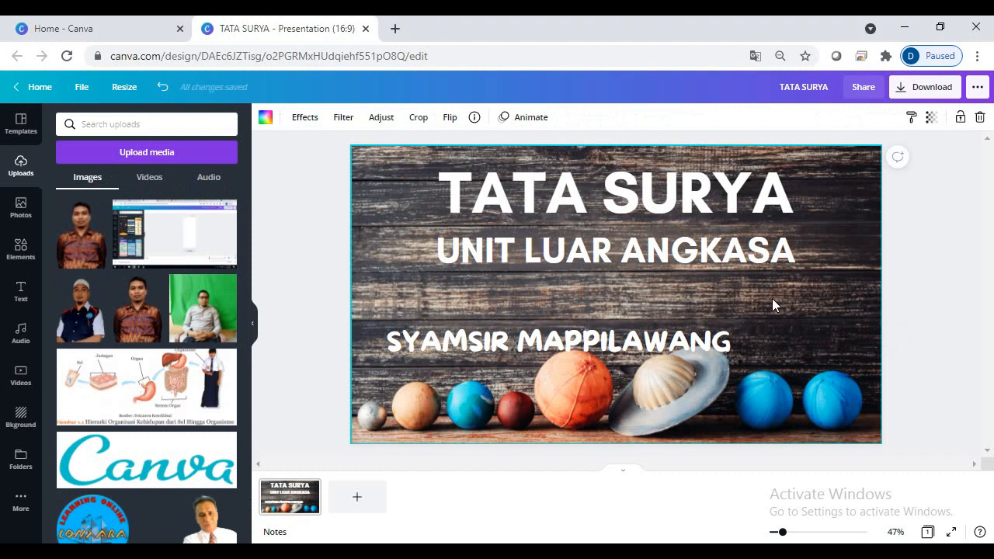
# Add the uploaded portrait to the cover, shrink it and place it above the two blue planets, then nudge the presenter's name slightly up and right
pyautogui.click(141, 315)
pyautogui.moveTo(600, 307); pyautogui.dragTo(752, 330)
pyautogui.press('Delete')
pyautogui.moveTo(620, 294); pyautogui.dragTo(802, 343)
pyautogui.moveTo(860, 428); pyautogui.dragTo(804, 350)
pyautogui.moveTo(763, 310); pyautogui.dragTo(801, 322)
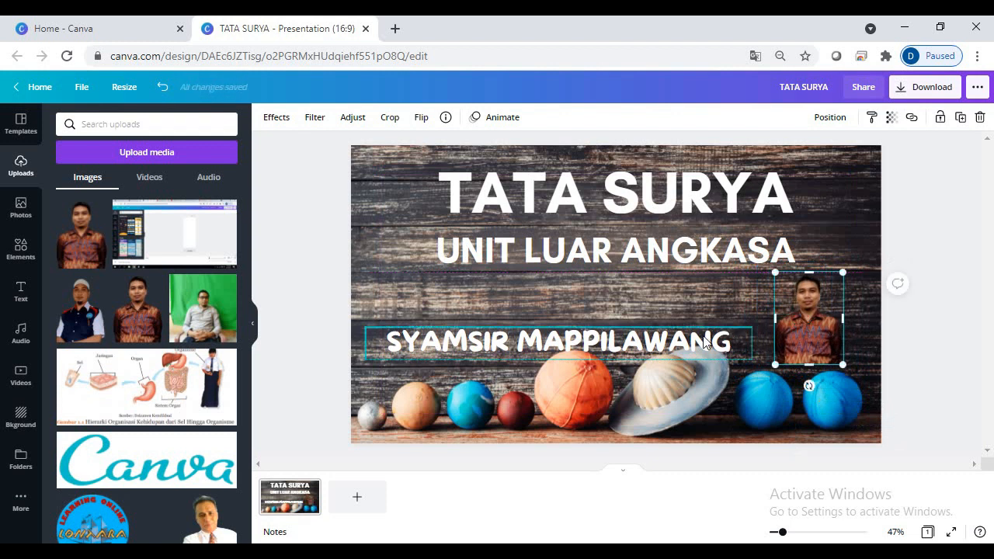
pyautogui.click(705, 343)
pyautogui.moveTo(703, 340); pyautogui.dragTo(708, 330)
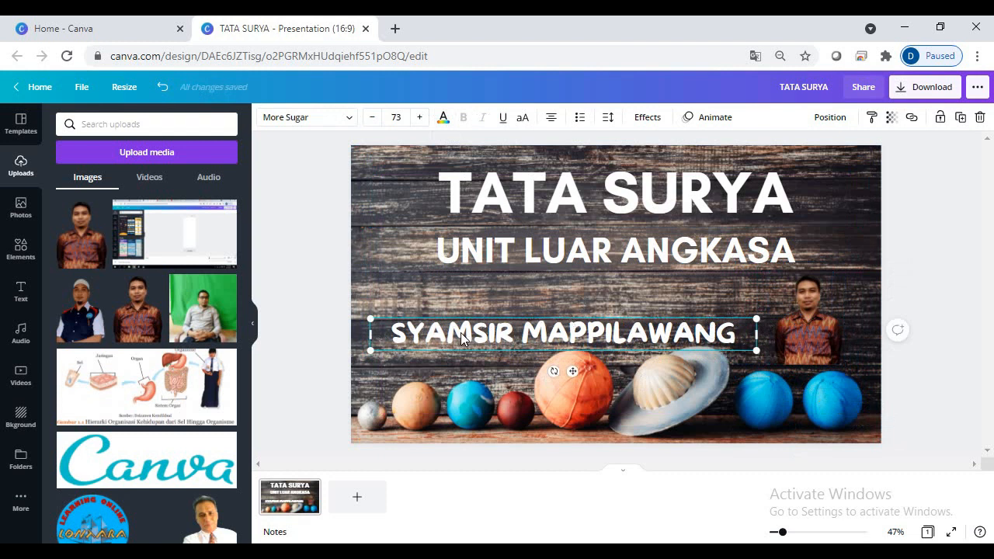
# Try dark blue and yellow from the default colors on the presenter's name
pyautogui.click(442, 120)
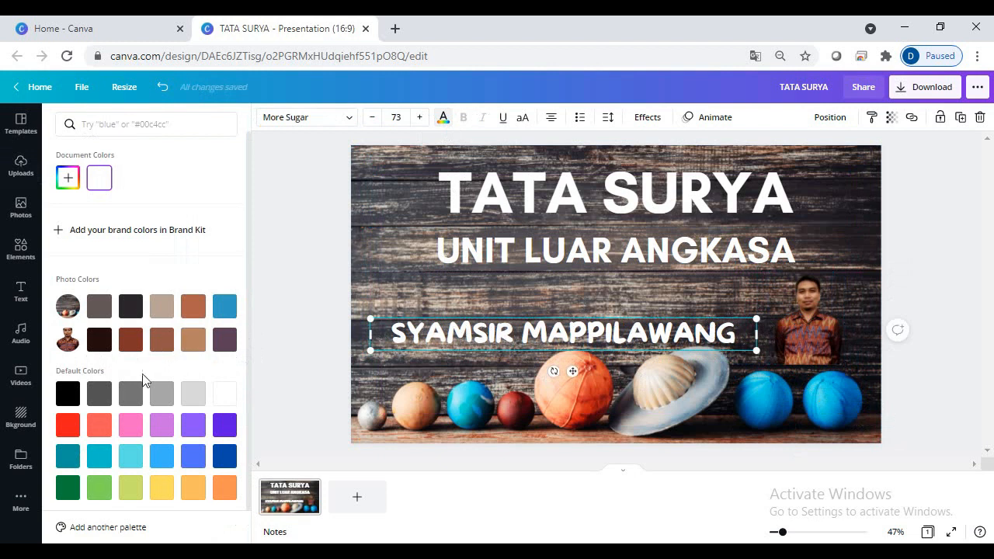
pyautogui.click(224, 456)
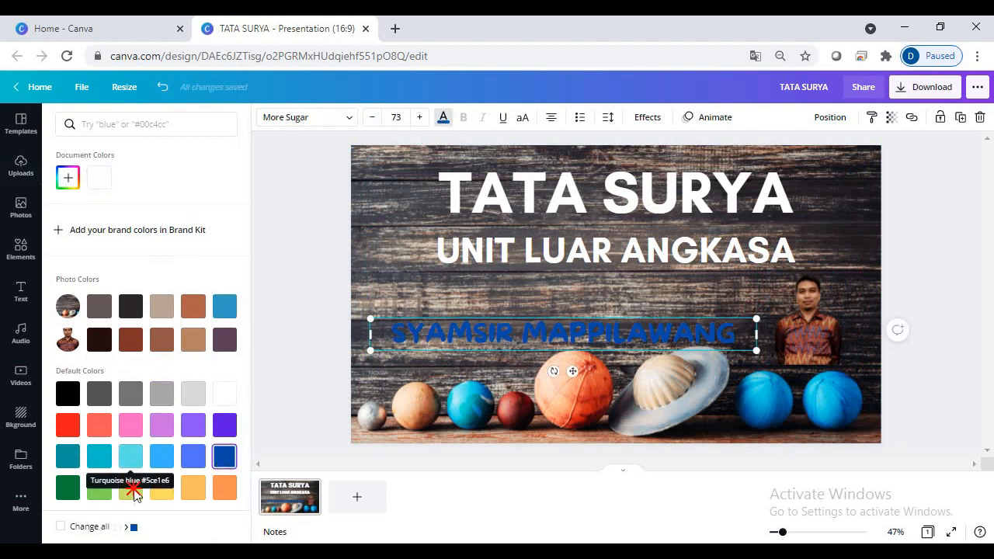
pyautogui.doubleClick(397, 326)
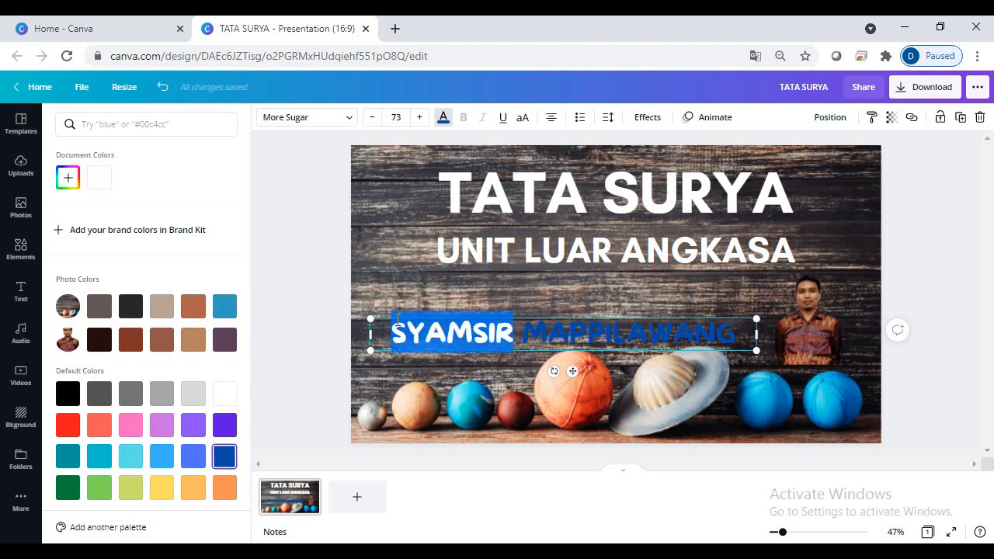
pyautogui.tripleClick(530, 331)
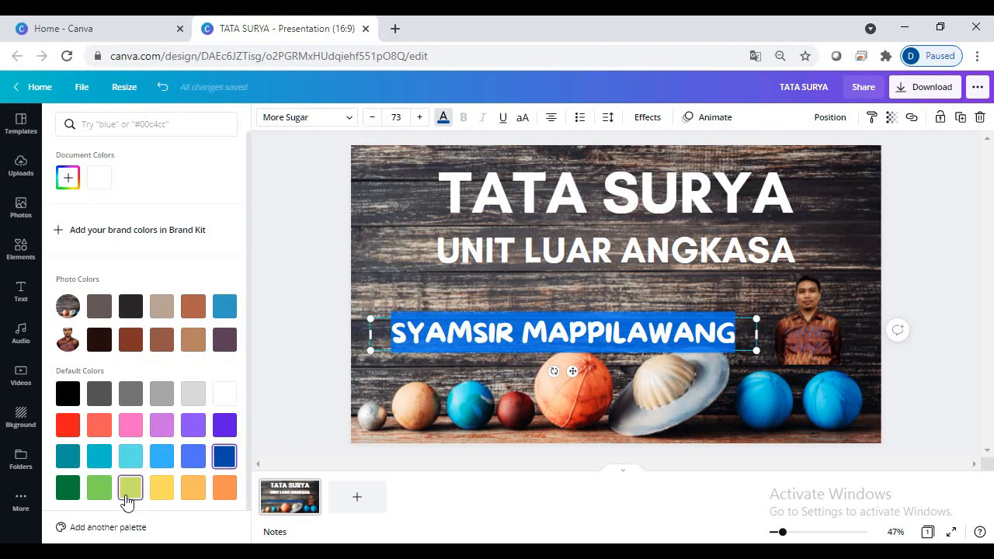
pyautogui.click(161, 487)
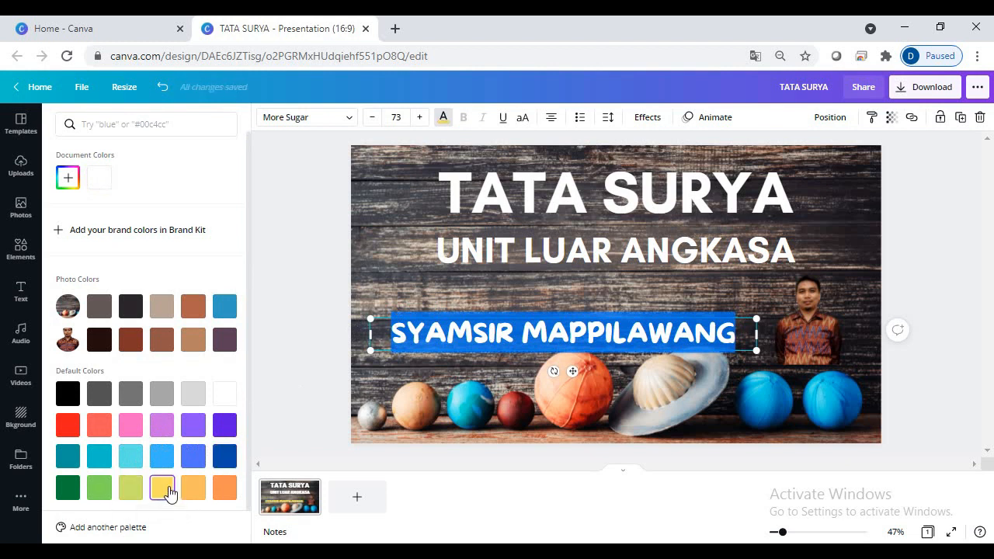
# Try the custom pale yellow #FAE17A on the presenter's name
pyautogui.click(69, 178)
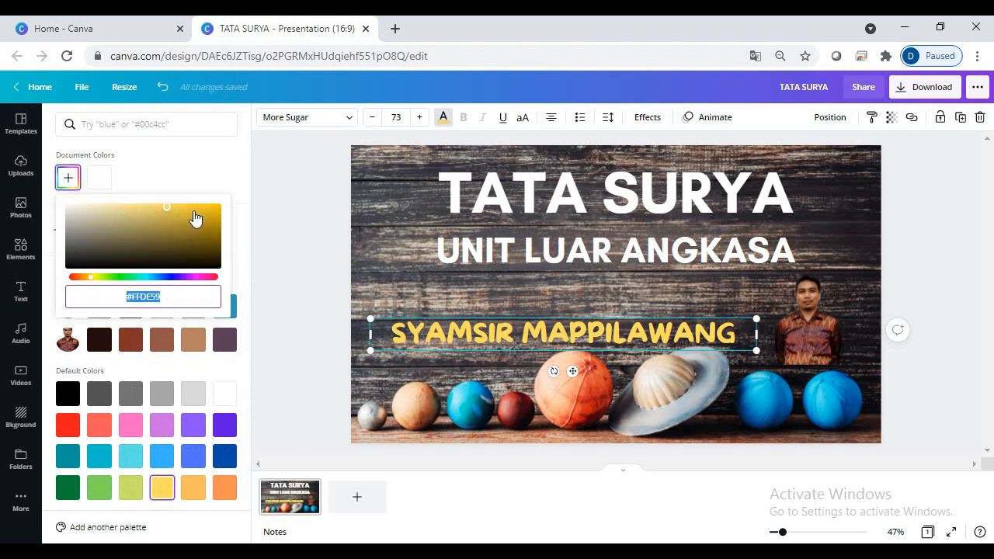
pyautogui.click(189, 212)
pyautogui.moveTo(189, 215)
pyautogui.mouseDown()
pyautogui.moveTo(204, 212)
pyautogui.moveTo(208, 223)
pyautogui.moveTo(145, 208)
pyautogui.mouseUp()
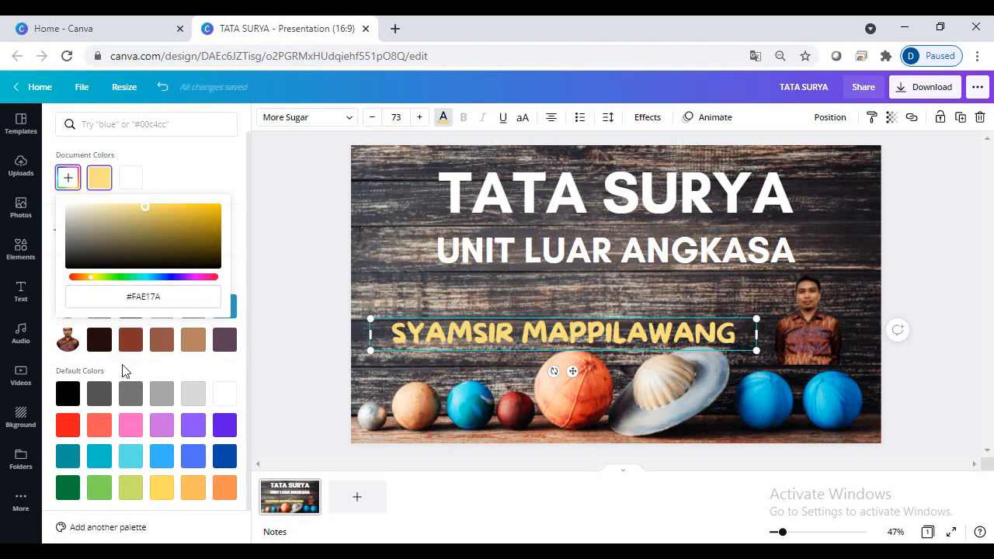
# Color the presenter's name red after trying light grey and purple, and deselect everything on the cover
pyautogui.click(193, 395)
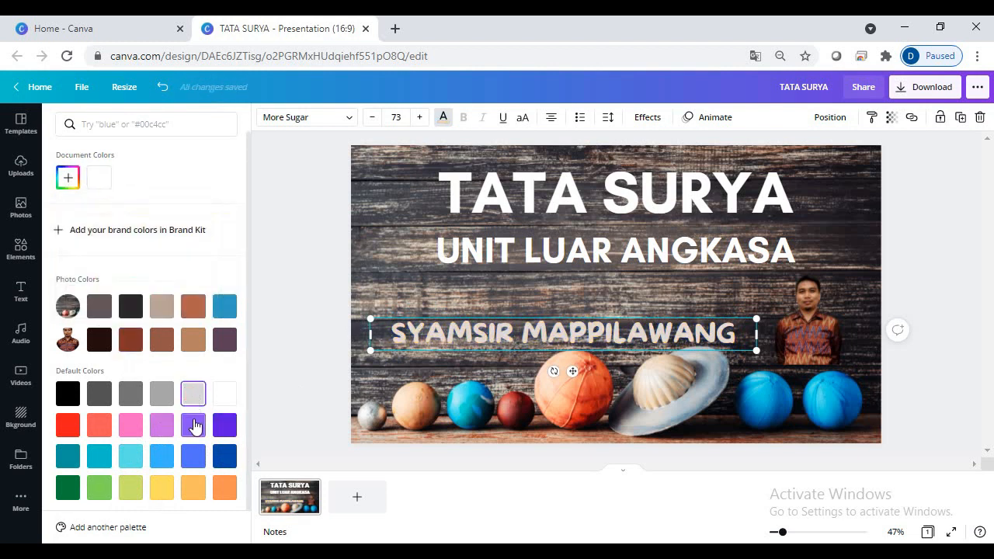
pyautogui.click(194, 424)
pyautogui.click(68, 428)
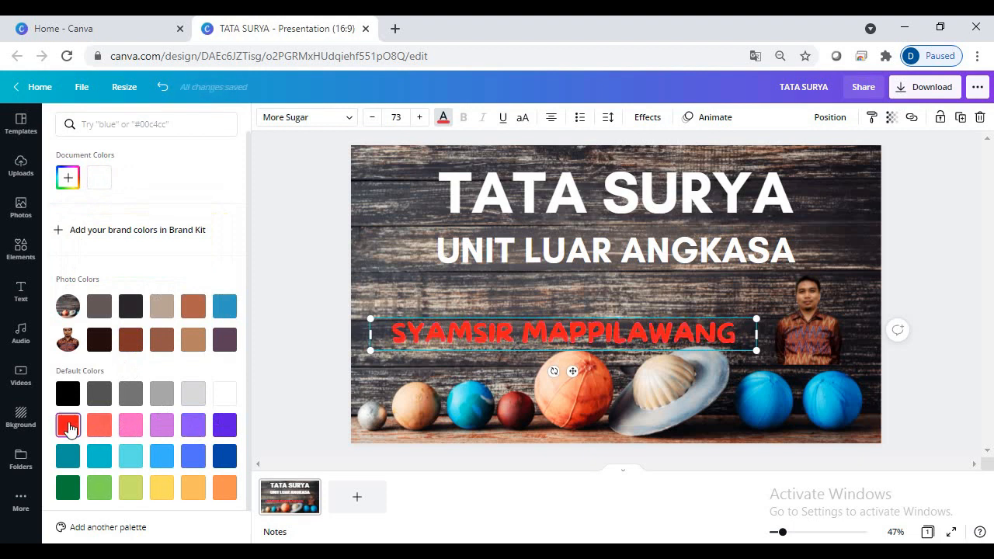
pyautogui.click(406, 271)
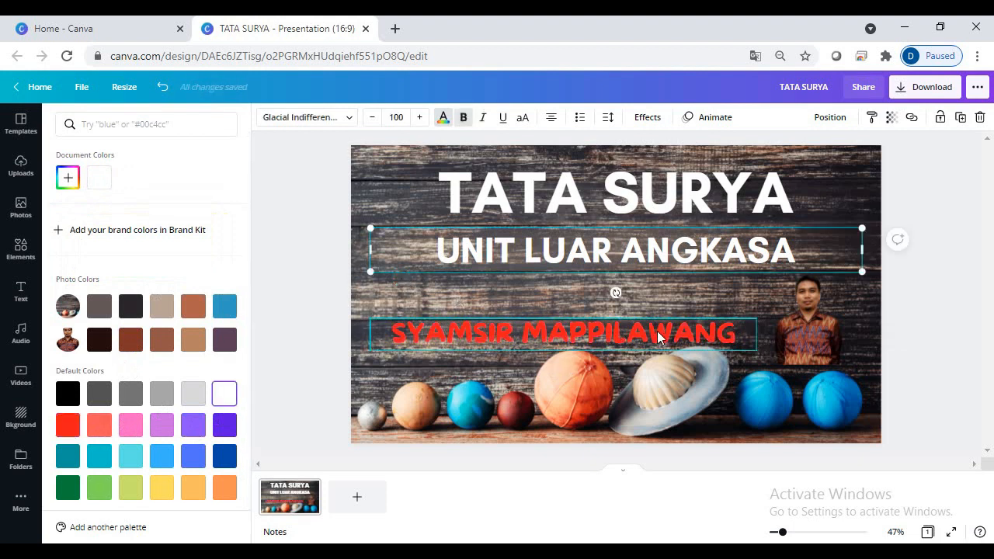
pyautogui.click(943, 279)
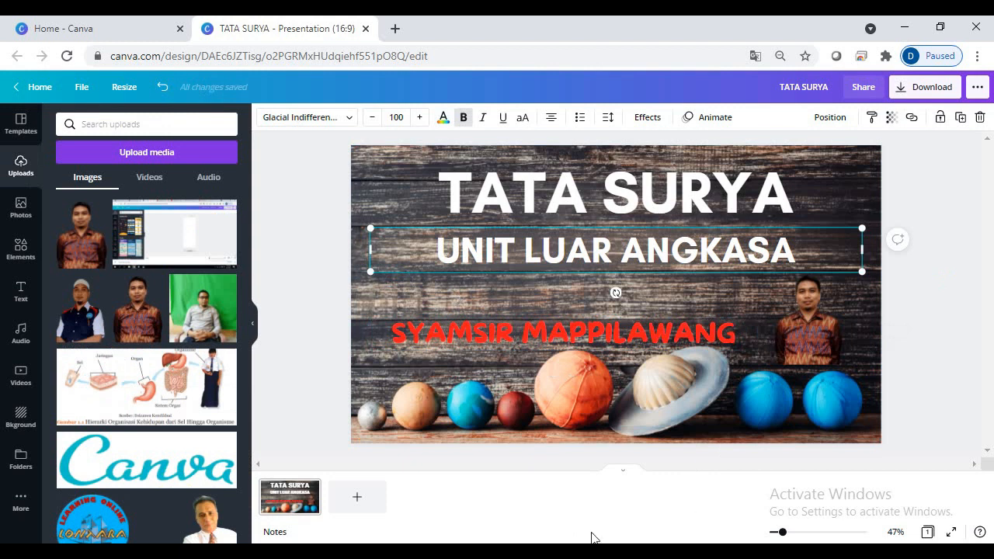
pyautogui.click(799, 341)
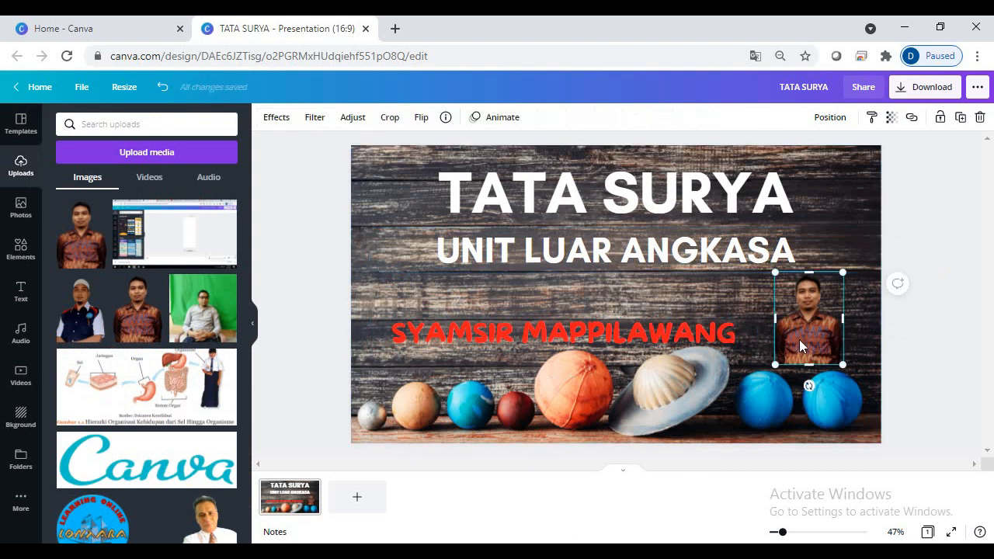
pyautogui.click(269, 190)
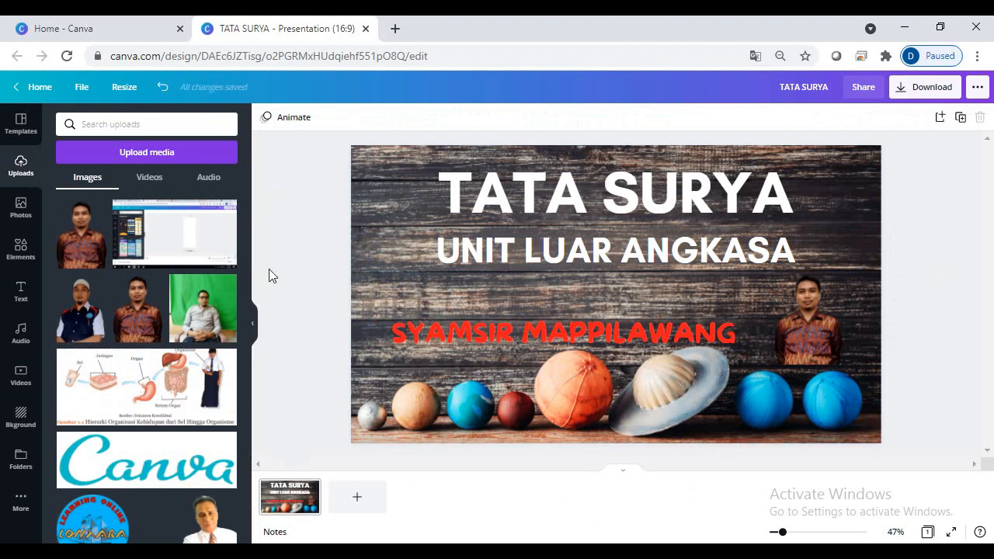
# Add the SOLAR SYSTEM page of The Solar System Planet Information template as a new page
pyautogui.click(21, 124)
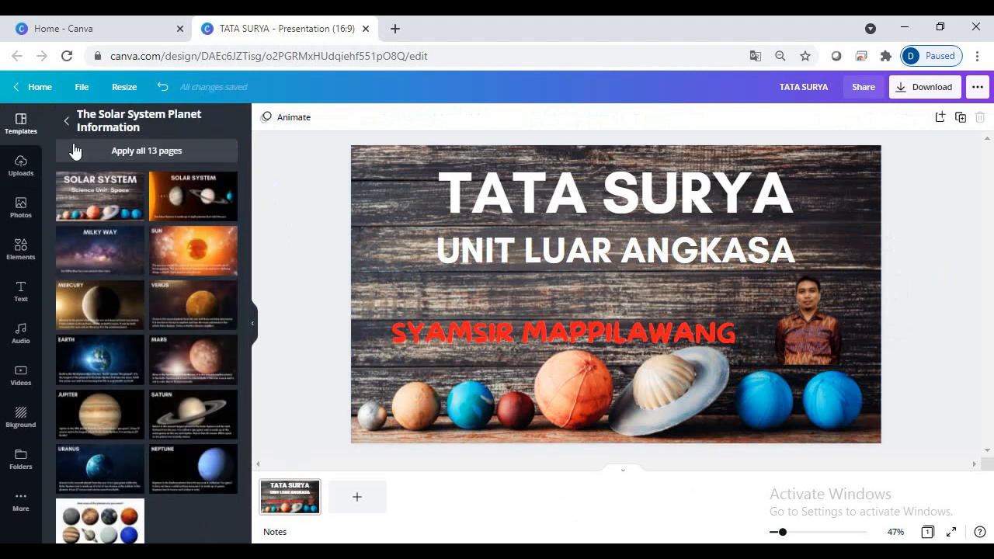
pyautogui.click(195, 198)
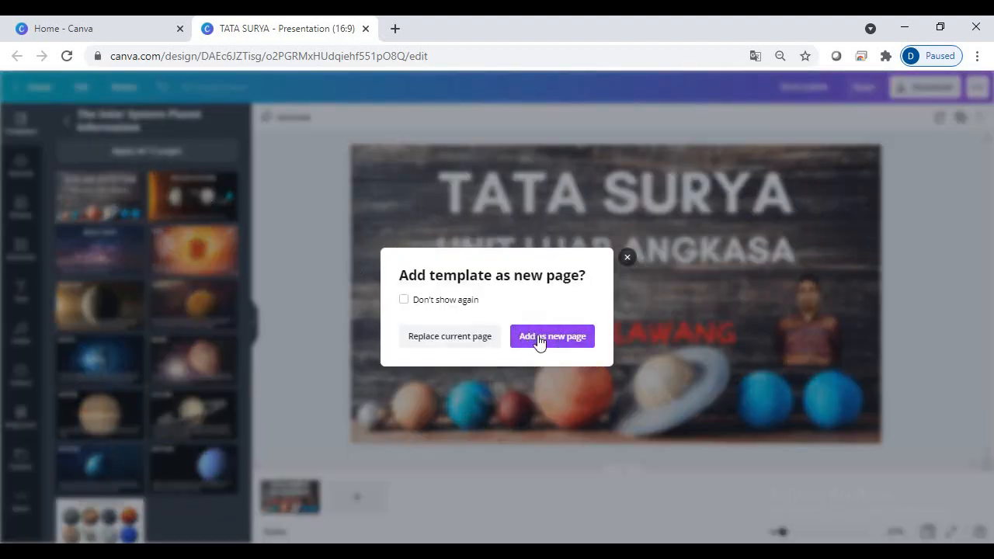
pyautogui.click(538, 339)
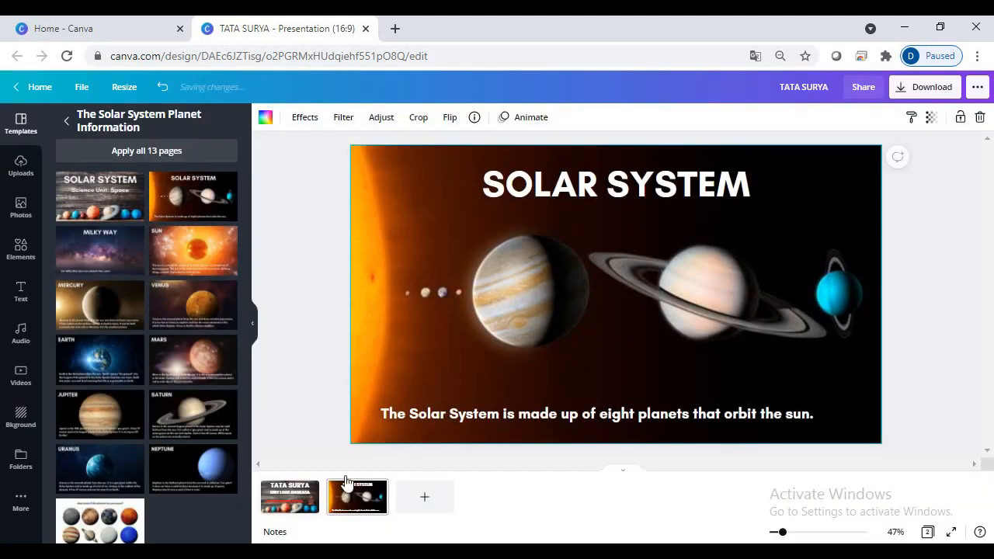
# Replace the second page's title with "TATA SURYA"
pyautogui.click(304, 499)
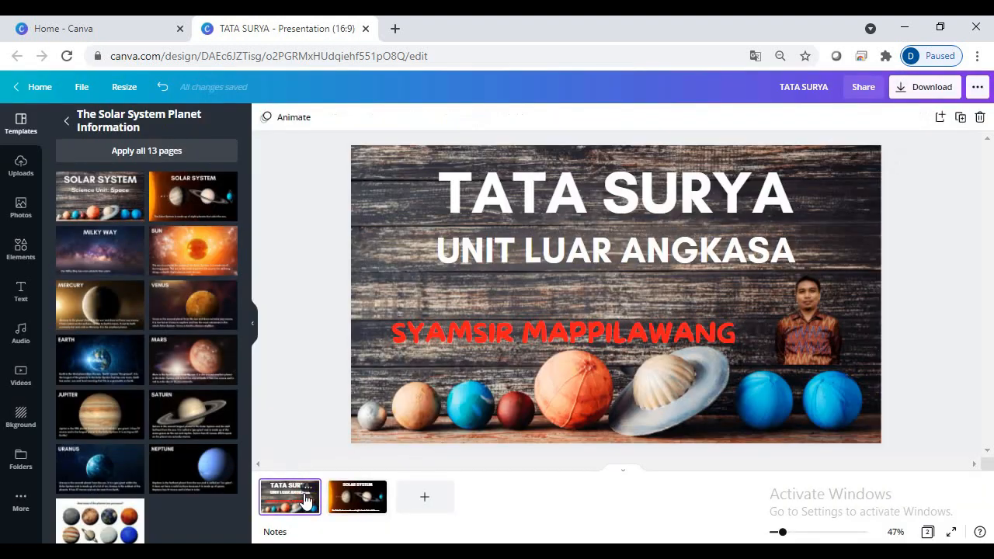
pyautogui.click(358, 497)
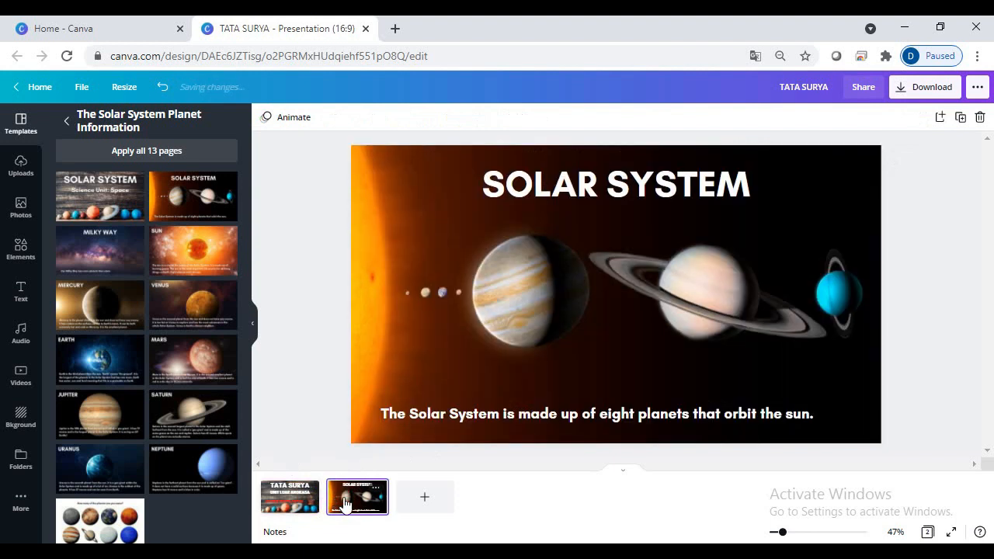
pyautogui.click(546, 188)
pyautogui.click(546, 185)
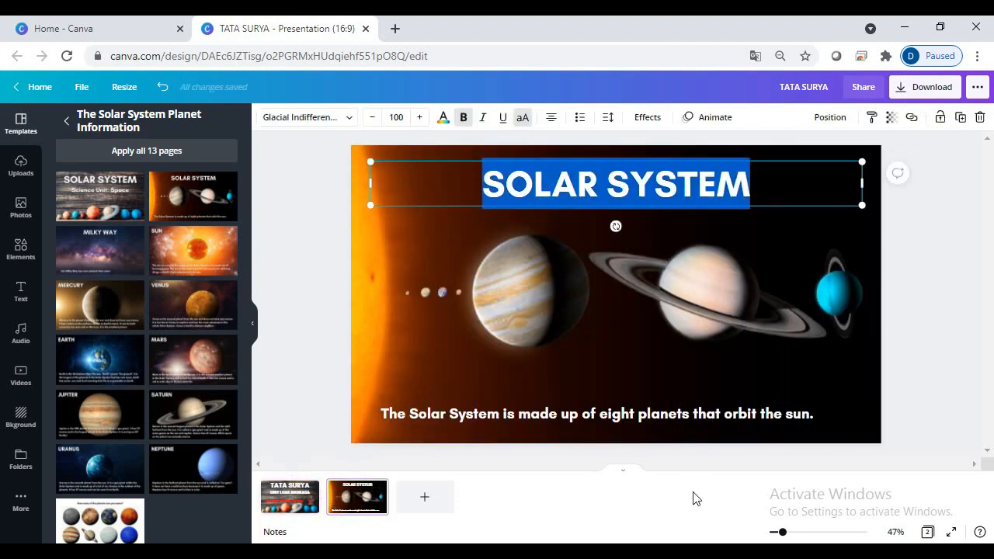
pyautogui.write('TATA SURYA')
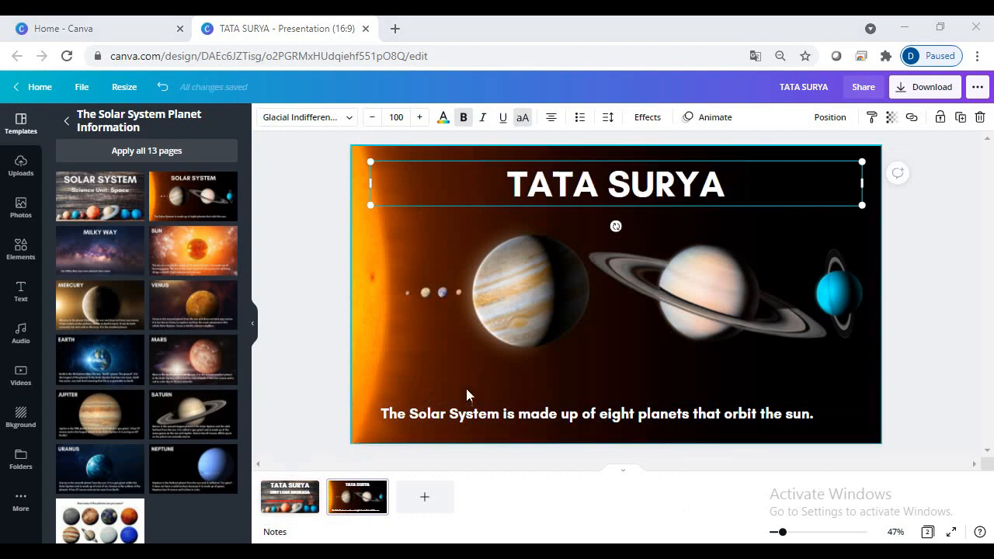
# Select the sentence describing the solar system on the second page and place the text cursor at its end
pyautogui.click(417, 415)
pyautogui.click(417, 414)
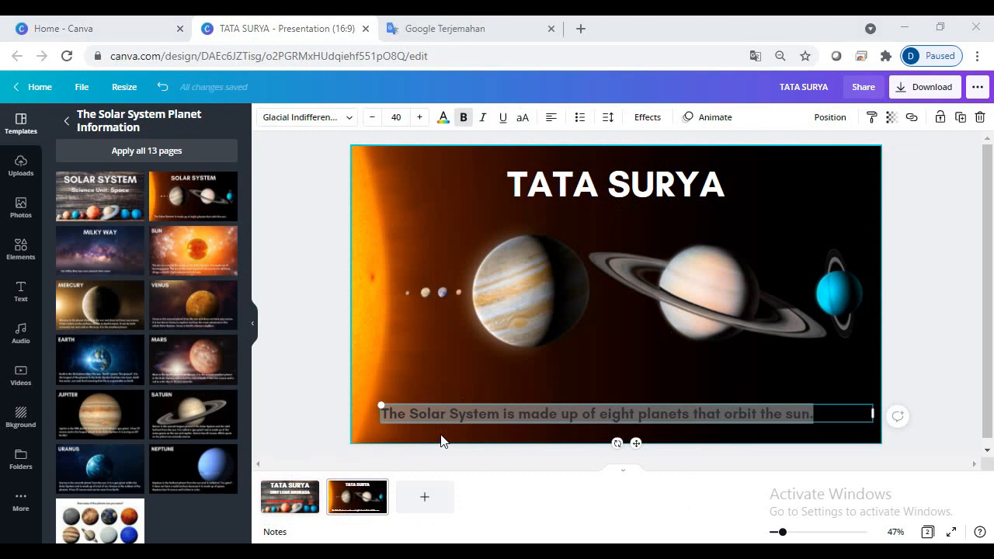
pyautogui.click(829, 415)
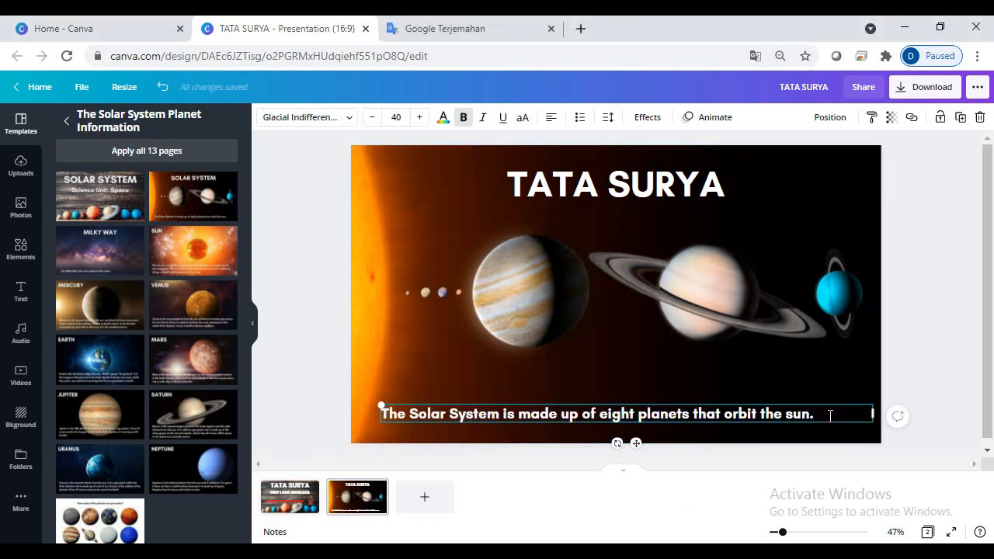
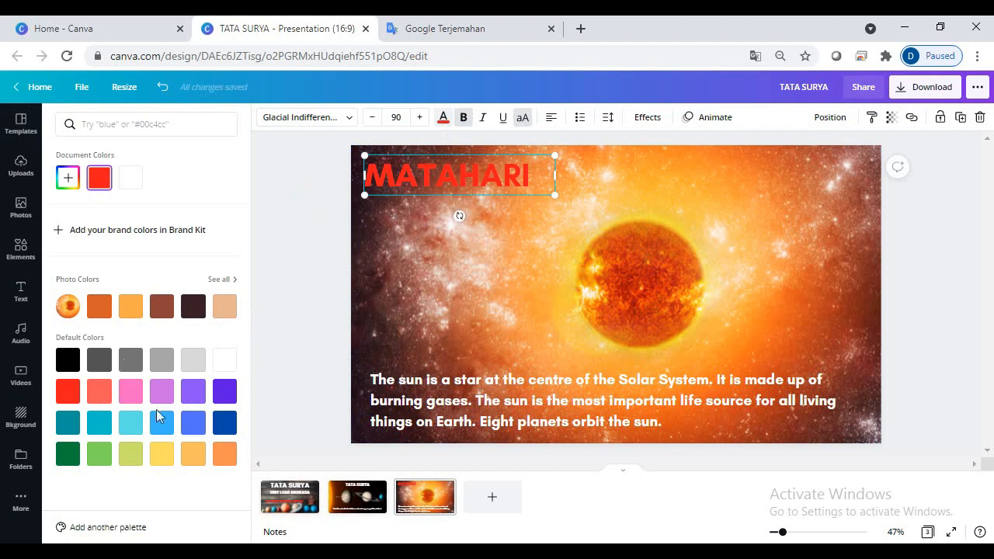
# Color the MATAHARI title on the sun page pink after trying black and dark blue
pyautogui.click(68, 359)
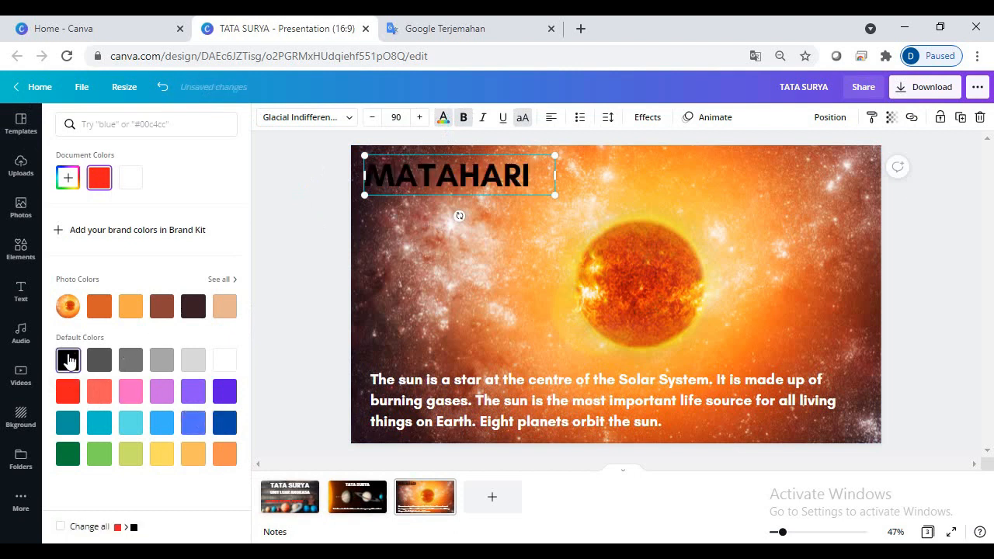
pyautogui.click(222, 424)
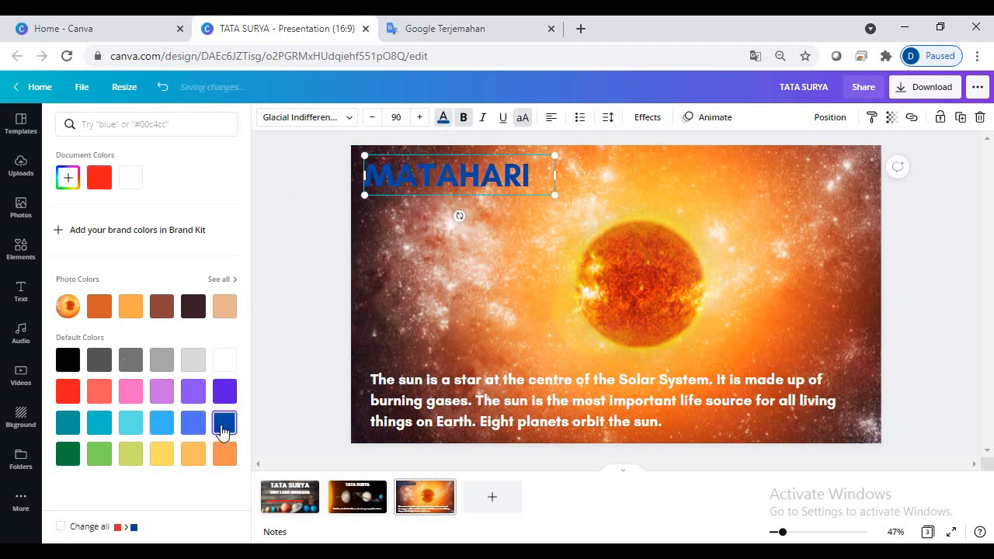
pyautogui.click(130, 393)
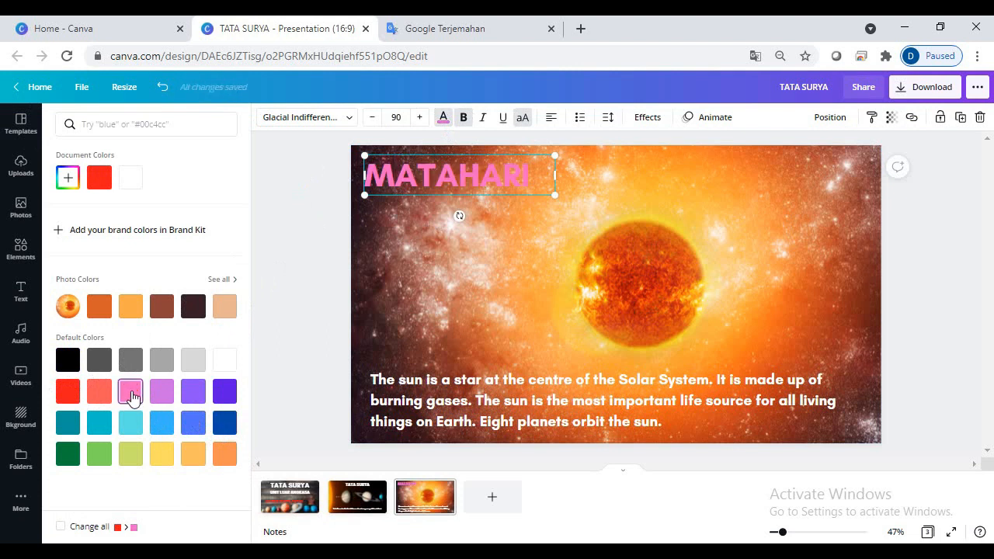
# Color the MATAHARI title on the sun page yellow
pyautogui.click(162, 454)
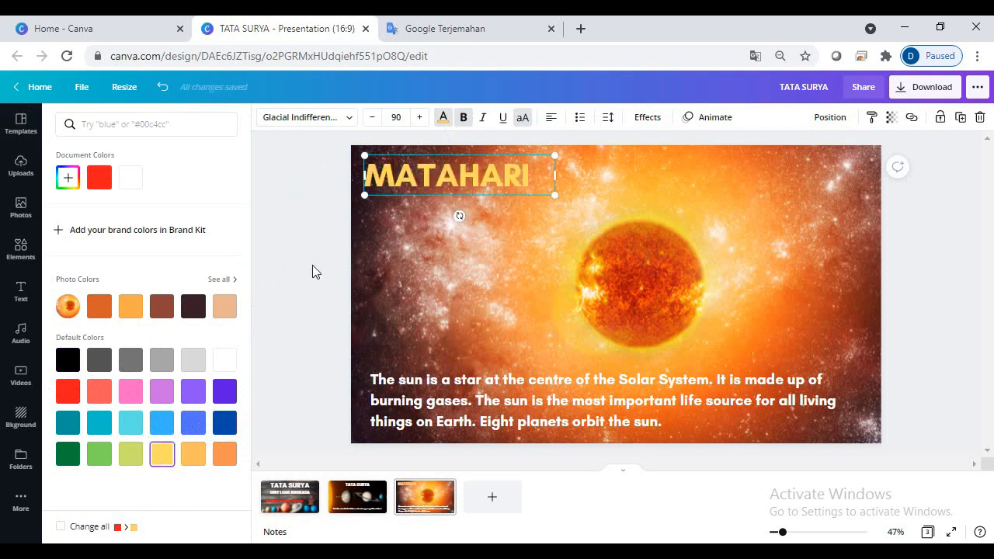
pyautogui.click(312, 265)
pyautogui.click(654, 286)
# Replace the sun page's English description with its Indonesian translation, starting "Matahari adalah bintang di pusat Tata Surya" and ending "Delapan planet mengorbit matahari."
pyautogui.click(452, 394)
pyautogui.click(452, 394)
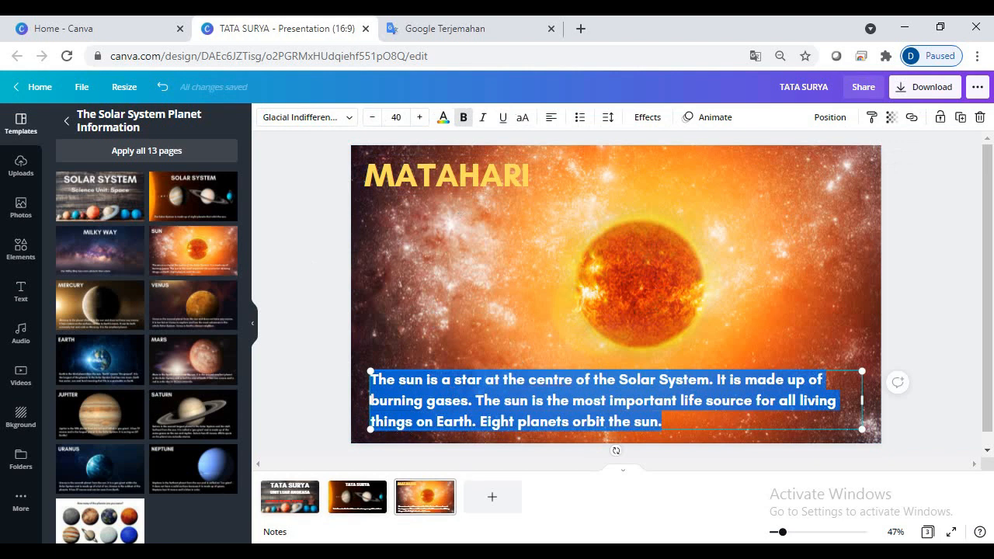
pyautogui.click(673, 422)
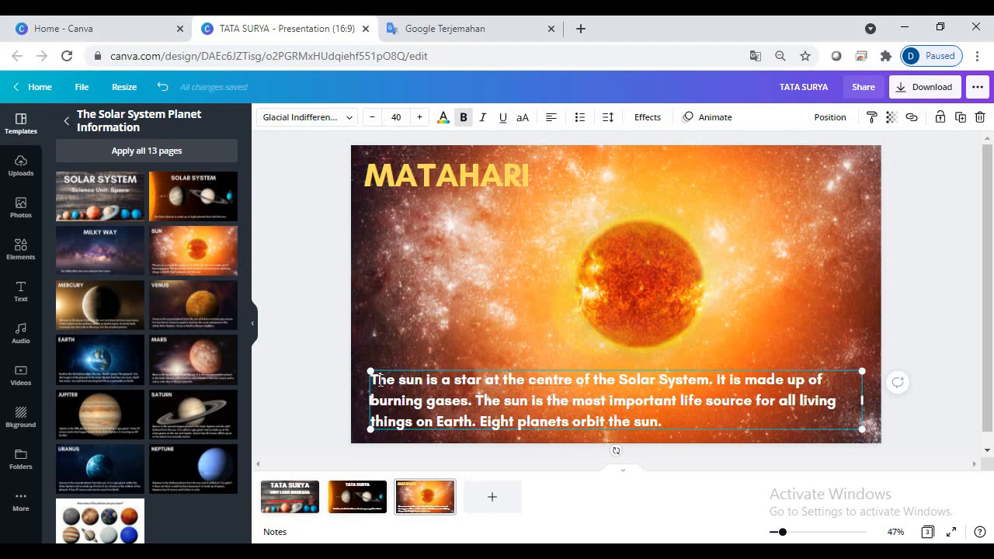
pyautogui.moveTo(370, 380); pyautogui.dragTo(694, 422)
pyautogui.write('Matahari adalah bintang di pusat Tata Surya. Itu terdiri dari gas yang terbakar. Matahari adalah sumber kehidupan terpenting bagi semua makhluk hidup di Bumi. Delapan planet mengorbit matahari.')
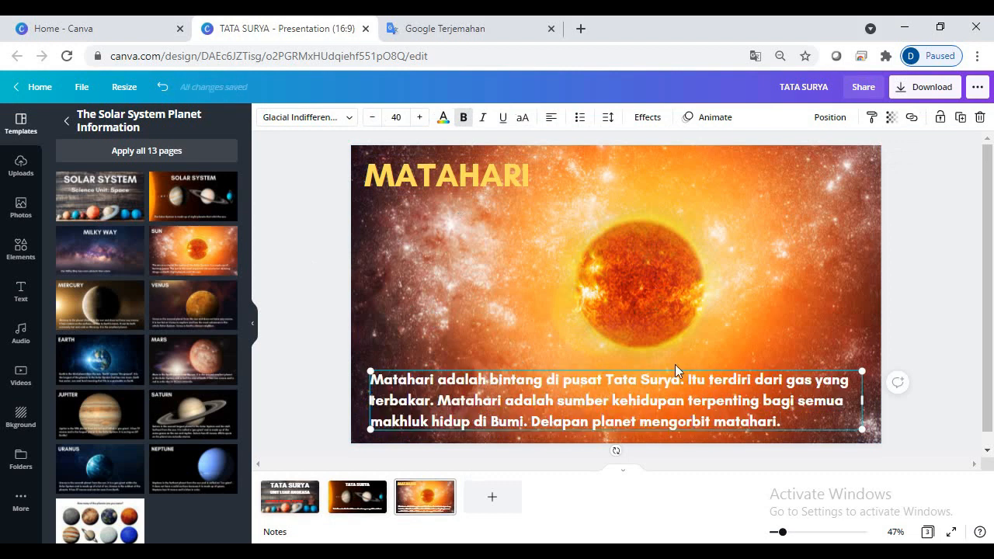
pyautogui.click(652, 314)
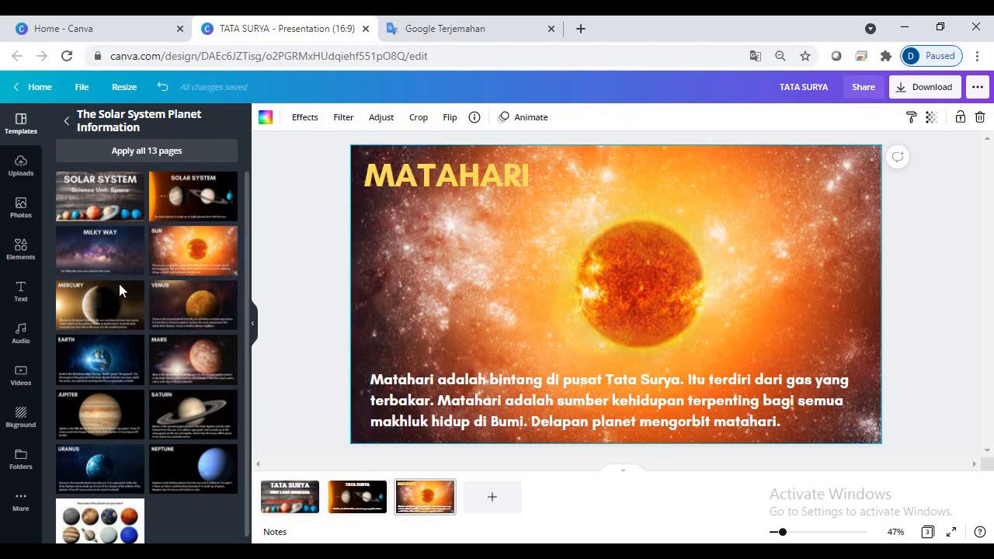
# Add the purple-to-yellow blob from the Gradients elements to the sun page and place it overlapping the page's upper-right corner
pyautogui.click(21, 253)
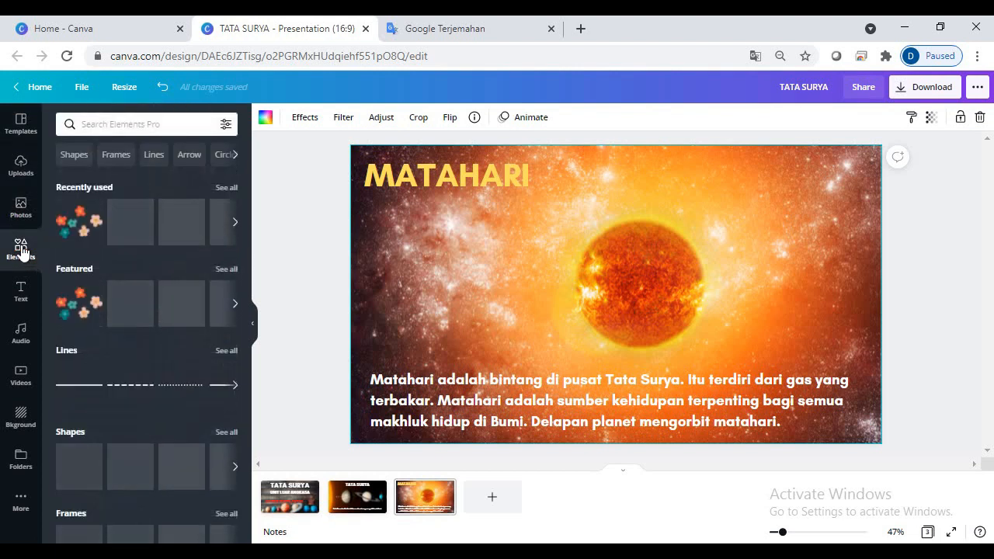
pyautogui.moveTo(245, 204); pyautogui.dragTo(238, 381)
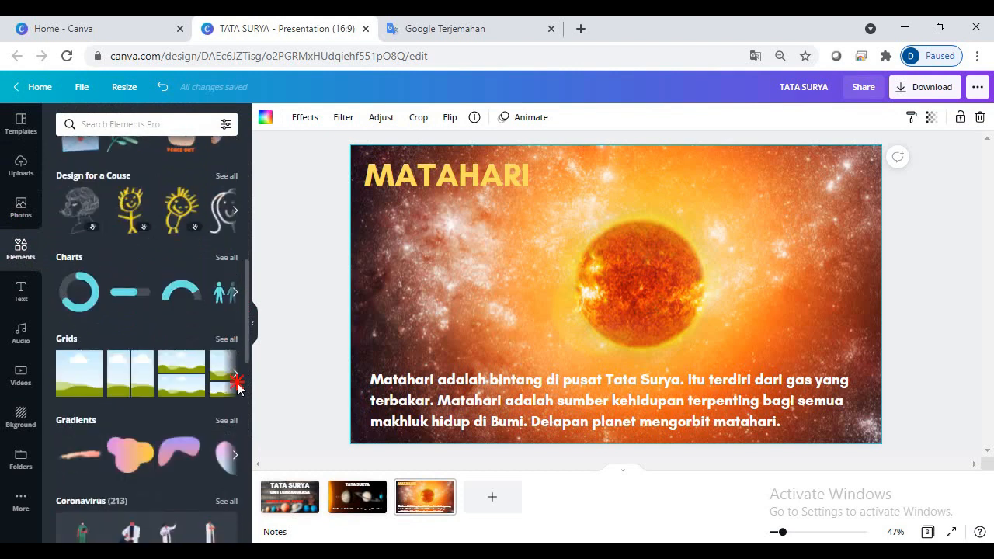
pyautogui.click(130, 456)
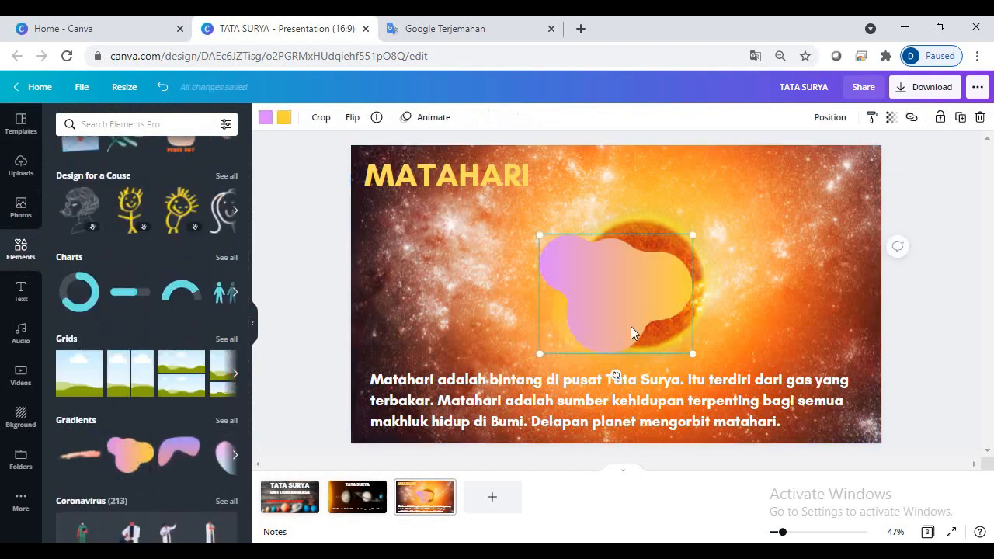
pyautogui.moveTo(644, 304); pyautogui.dragTo(866, 193)
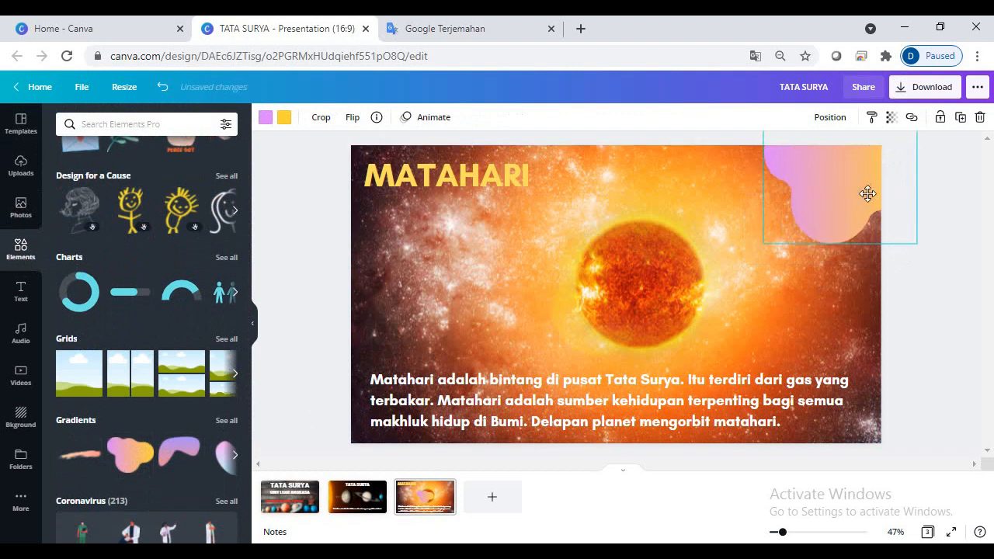
pyautogui.doubleClick(867, 193)
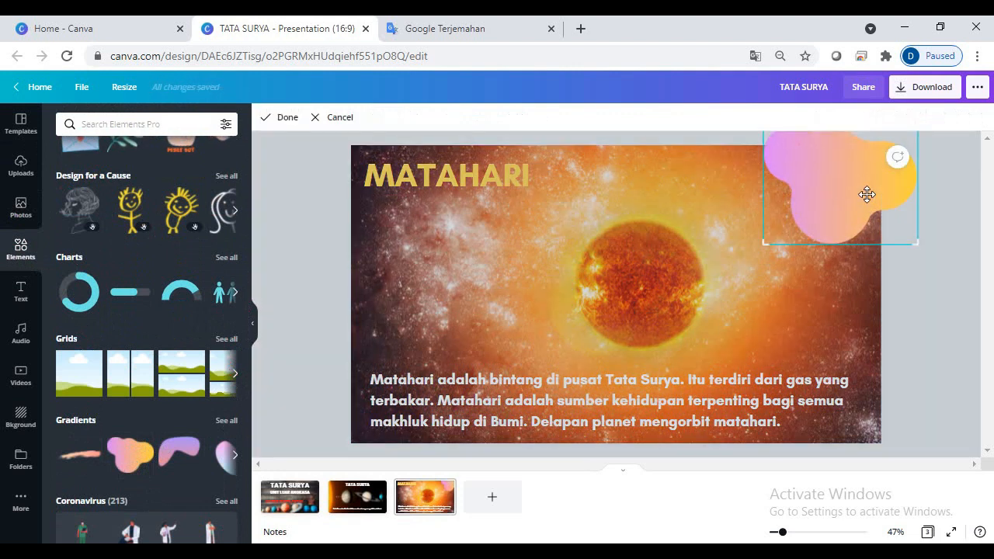
pyautogui.doubleClick(834, 195)
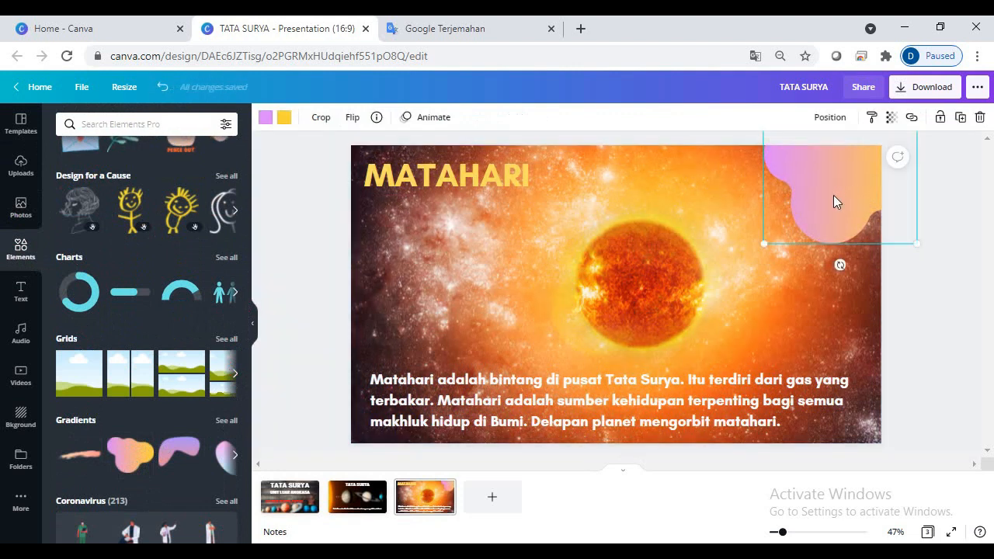
# Recolor the blob's gradient on the sun page, replacing purple with dark blue and yellow with red
pyautogui.click(265, 117)
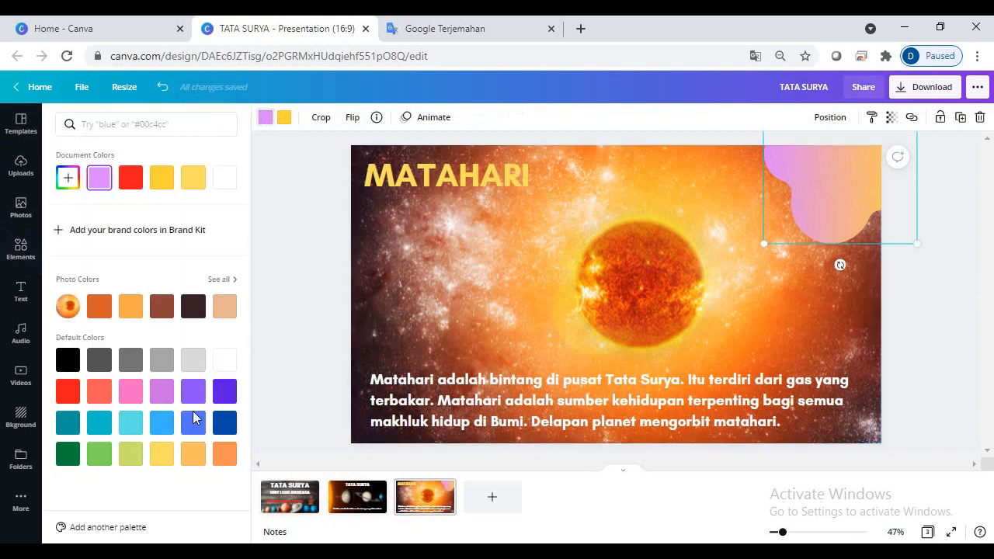
pyautogui.click(223, 423)
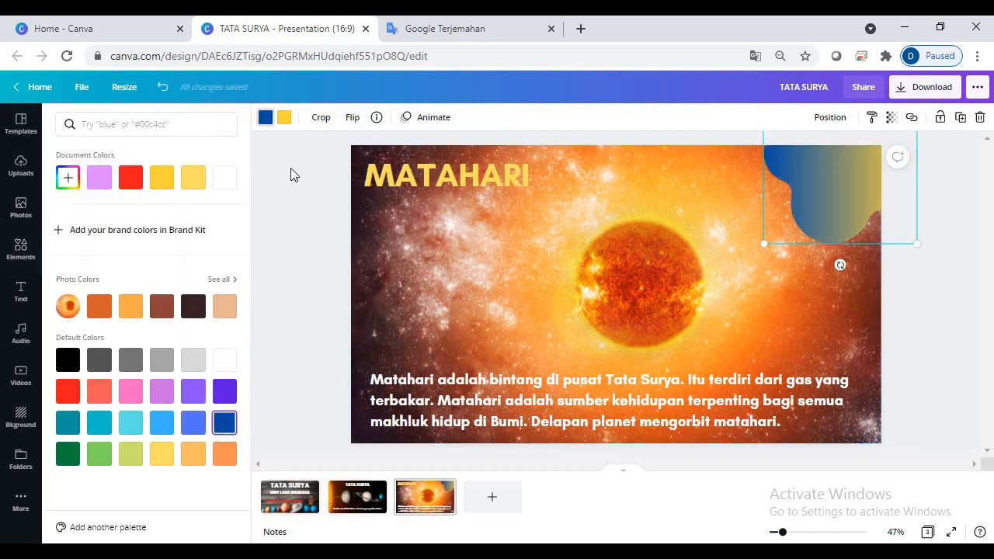
pyautogui.click(284, 118)
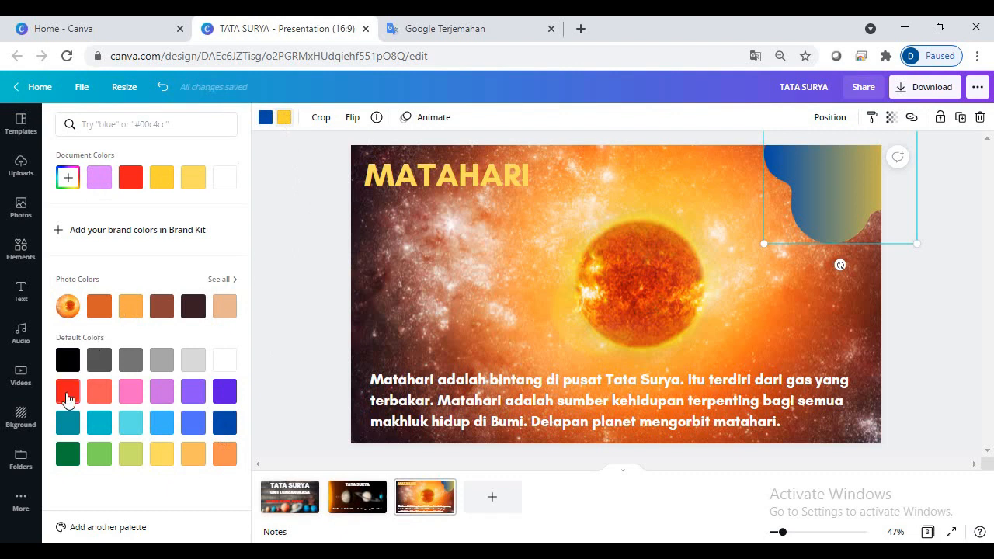
pyautogui.click(67, 394)
pyautogui.press('Escape')
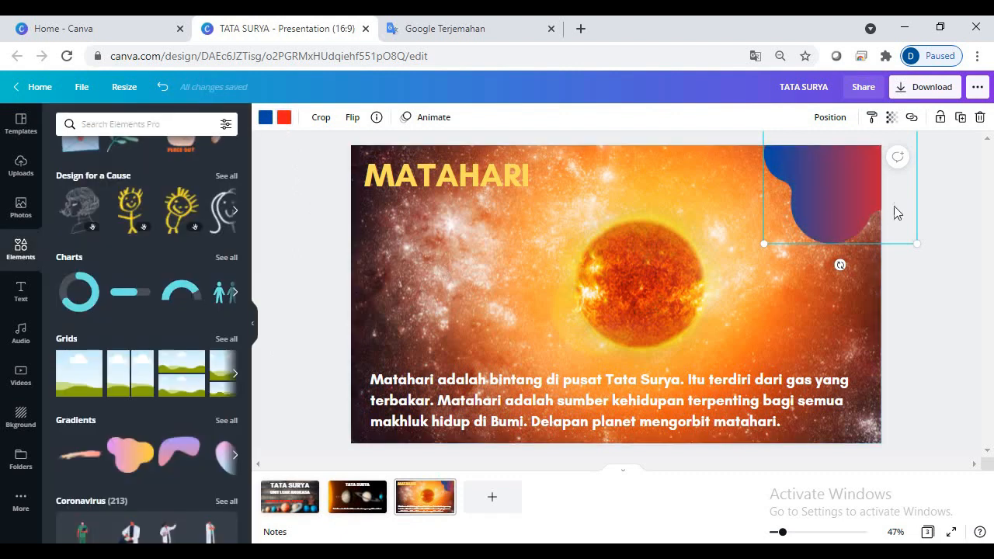
pyautogui.click(950, 316)
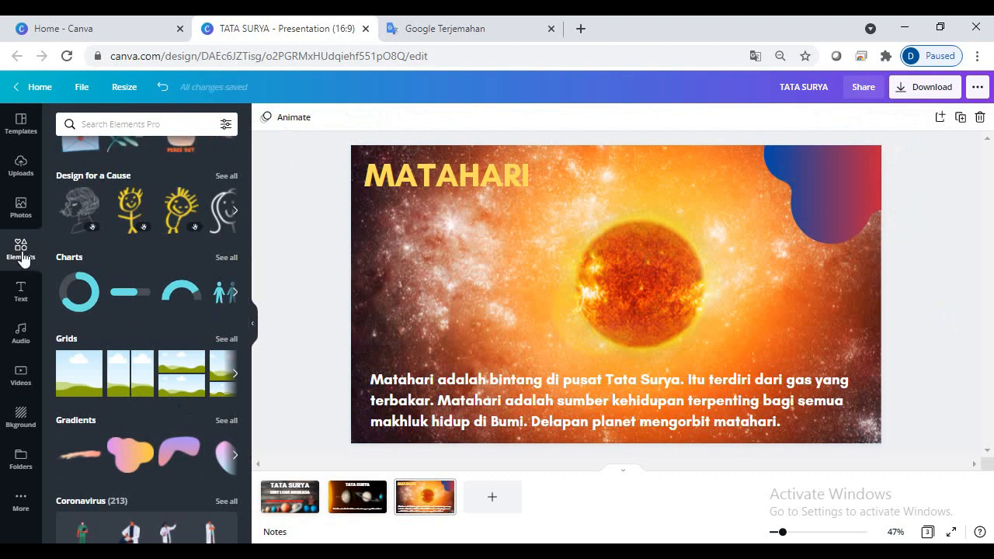
# Add a blank fourth page after the sun page
pyautogui.click(21, 125)
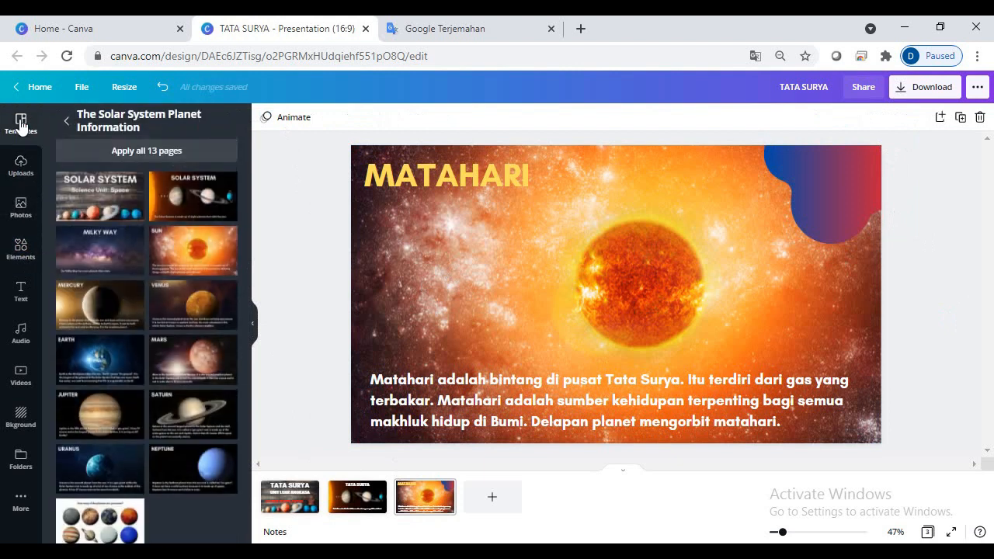
pyautogui.click(455, 505)
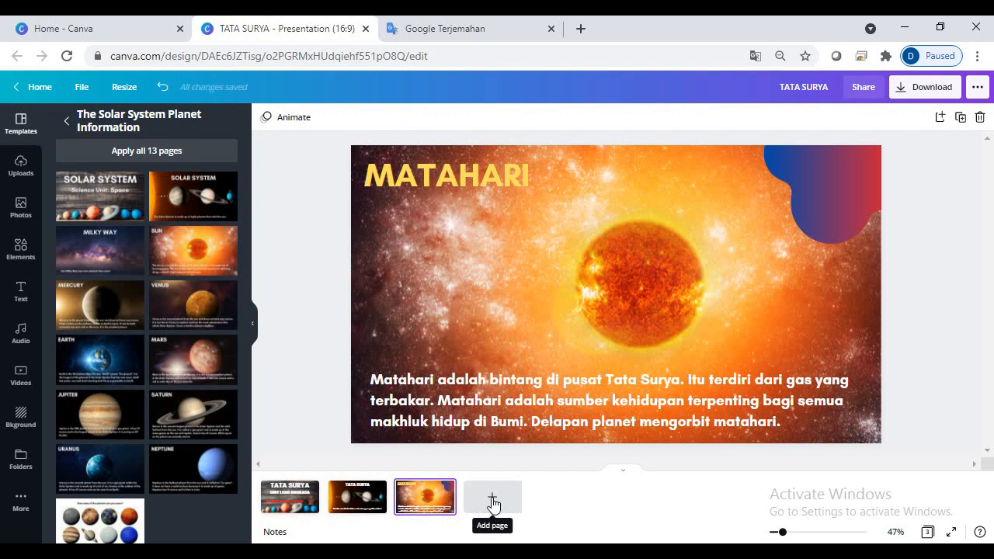
pyautogui.click(493, 503)
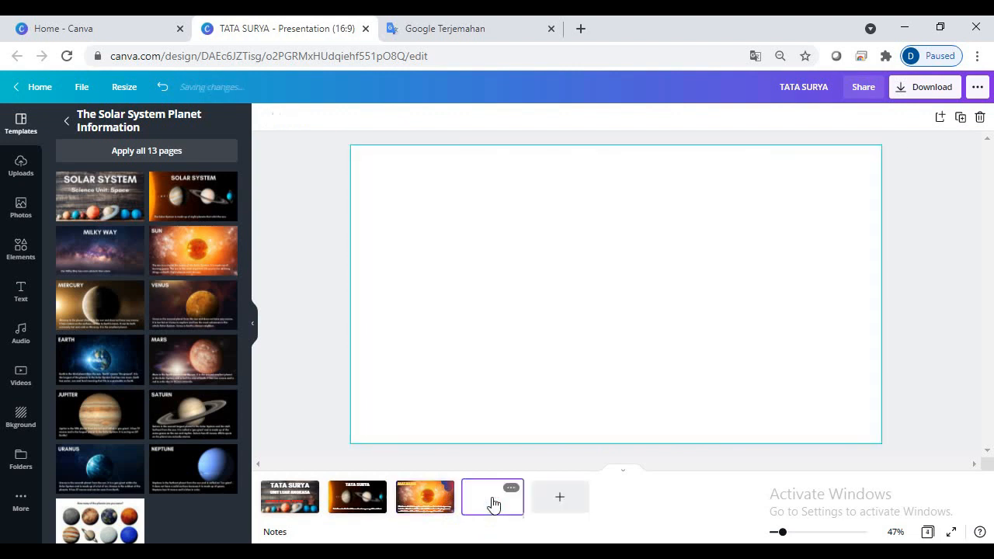
pyautogui.click(541, 220)
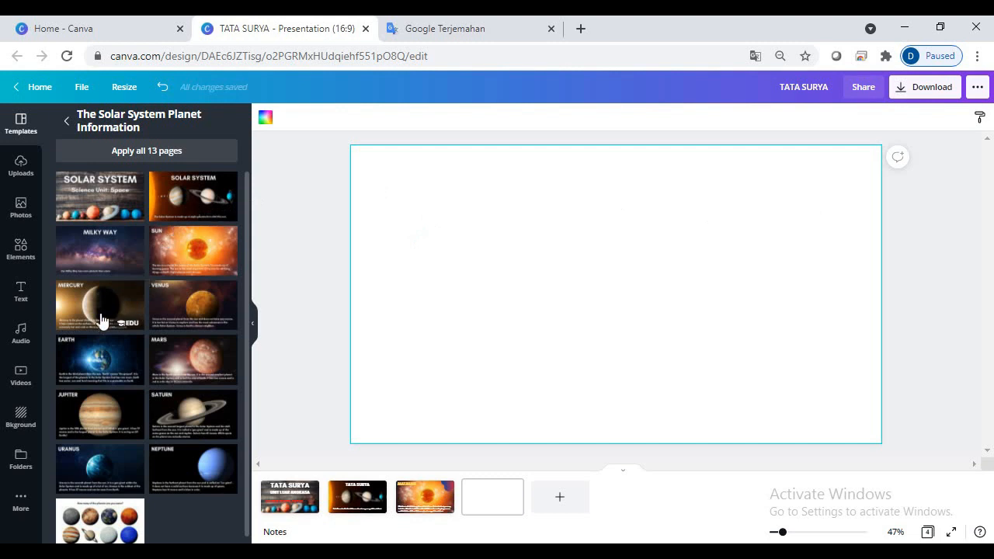
# Search the backgrounds for "SOLAR SYSTEM" and apply the Milky Way starry sky image as the fourth page's background
pyautogui.click(21, 416)
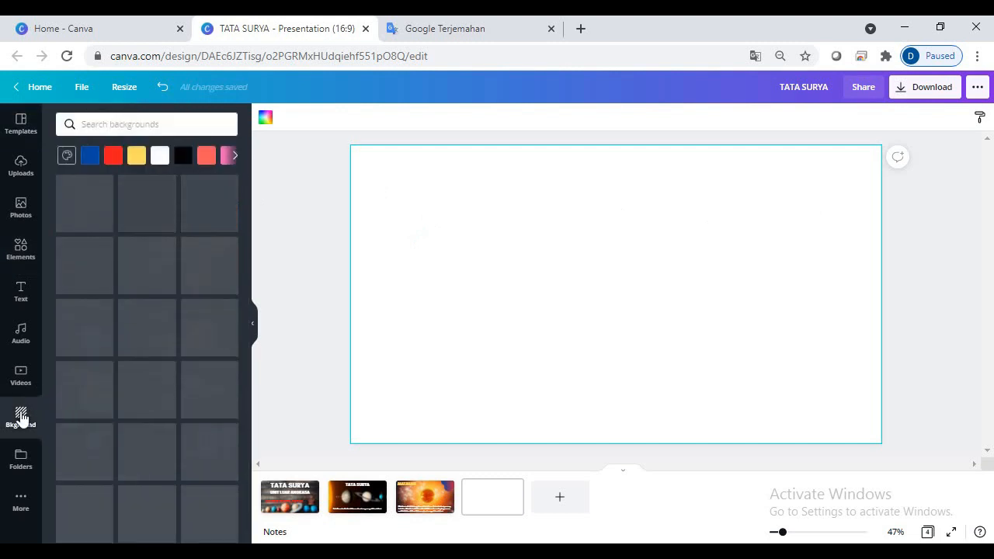
pyautogui.click(94, 124)
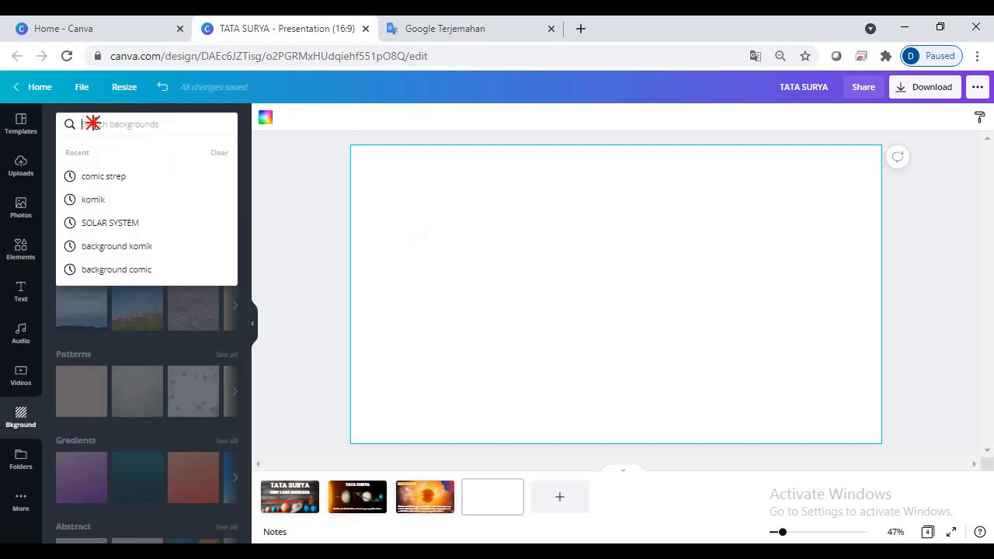
pyautogui.write('S')
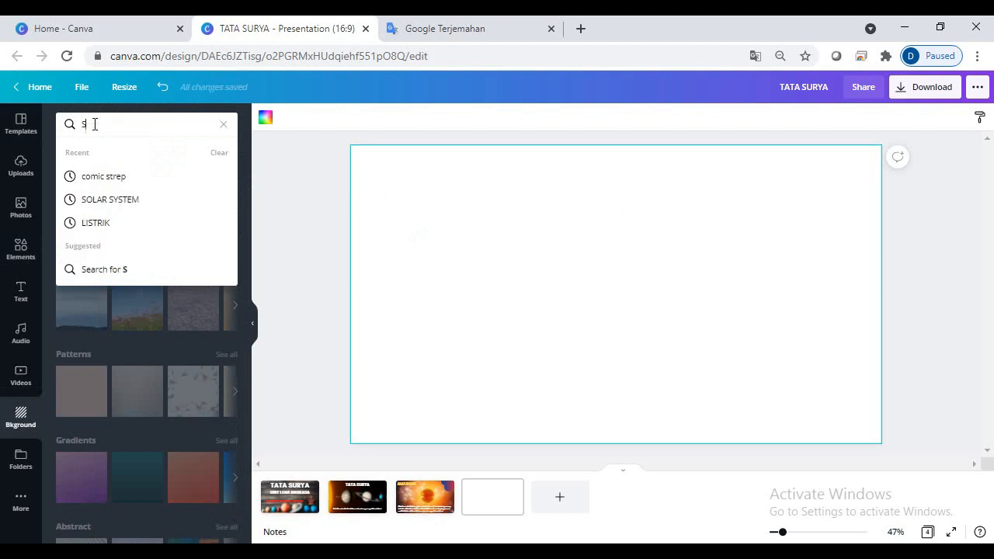
pyautogui.write('OLAR')
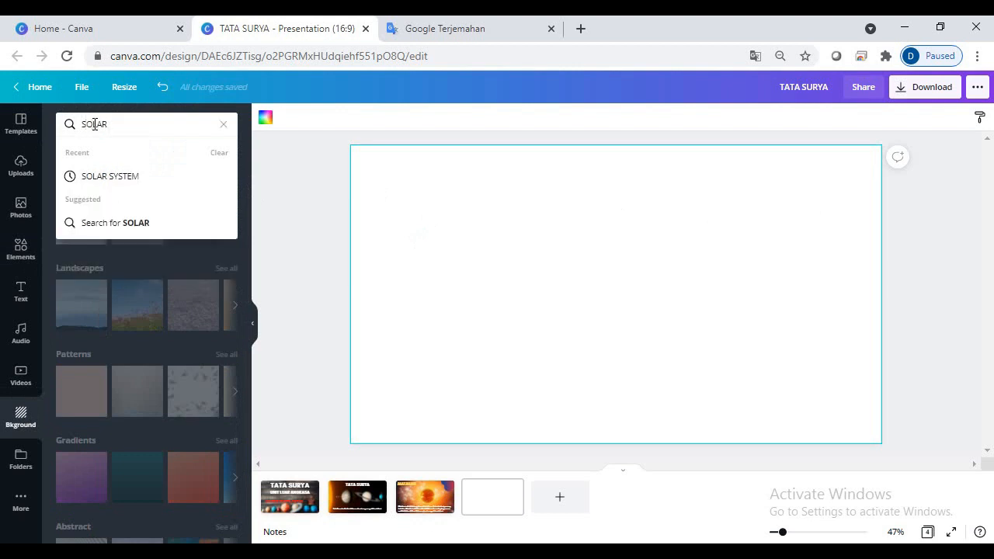
pyautogui.click(113, 177)
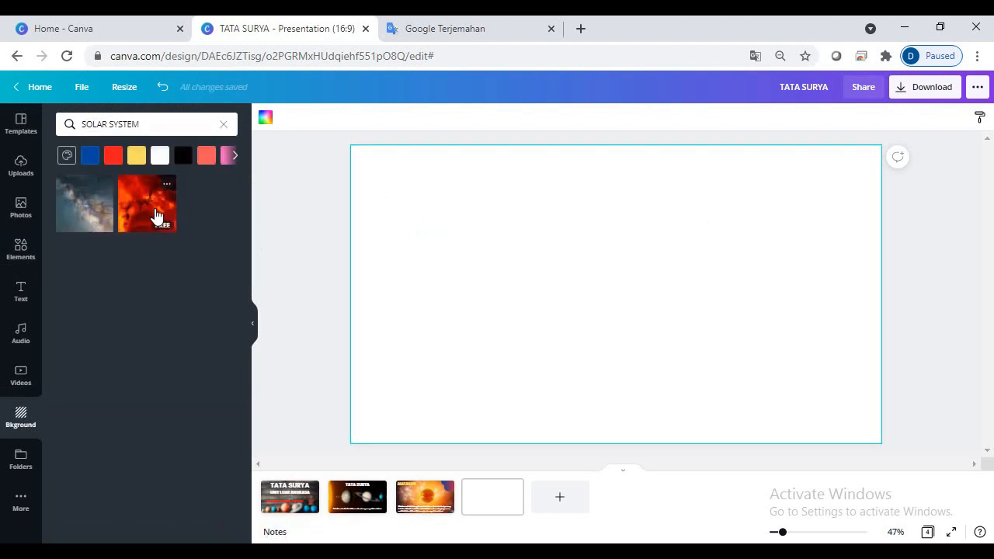
pyautogui.click(101, 219)
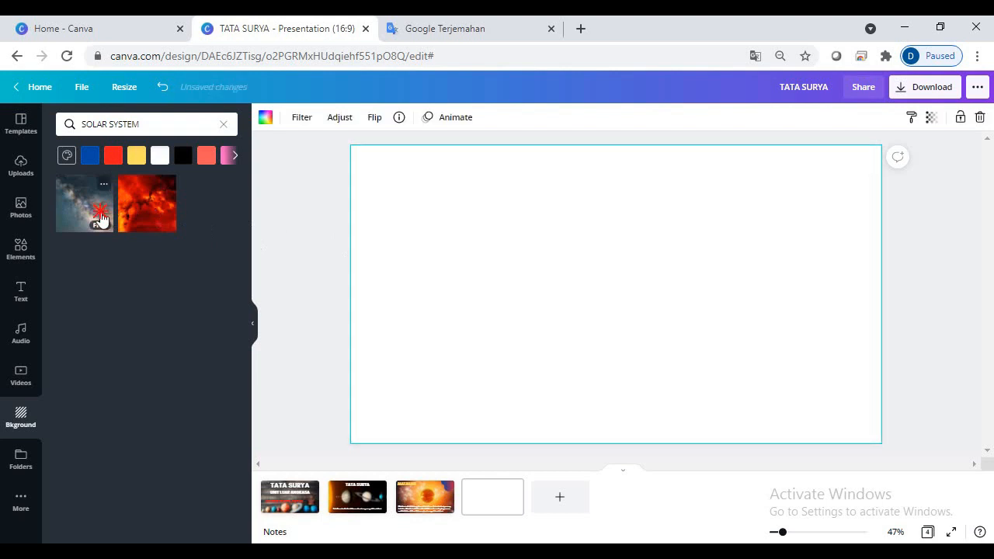
pyautogui.moveTo(66, 202); pyautogui.dragTo(411, 236)
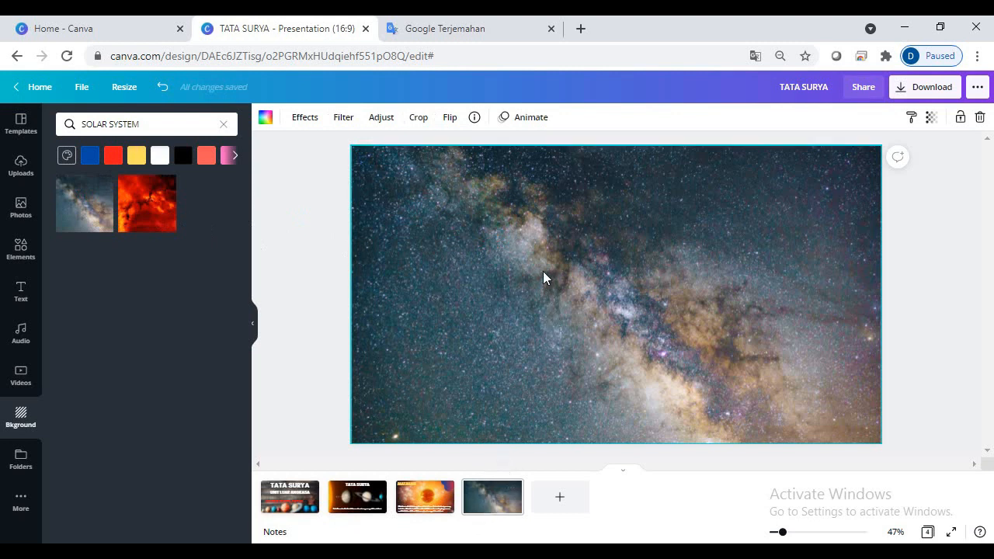
pyautogui.click(431, 497)
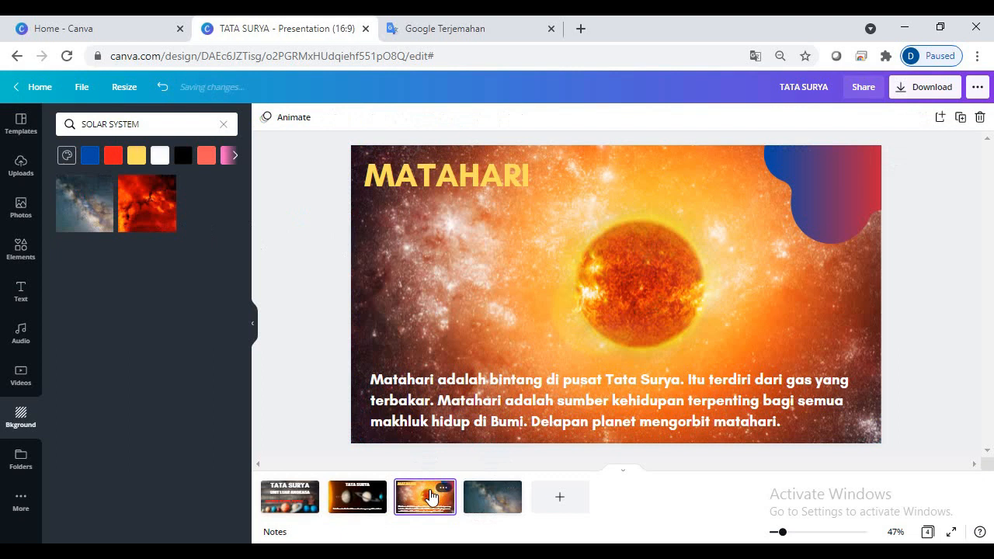
pyautogui.click(502, 504)
pyautogui.click(499, 226)
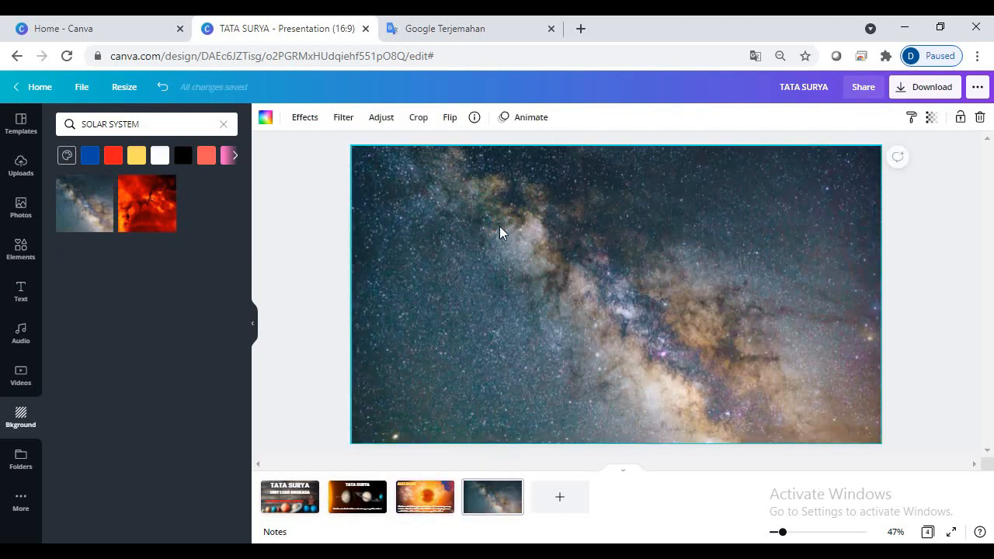
# Add the purple-to-teal striped shape from the Gradients elements to the fourth page, move it to the page's upper-left corner and enlarge it
pyautogui.click(21, 250)
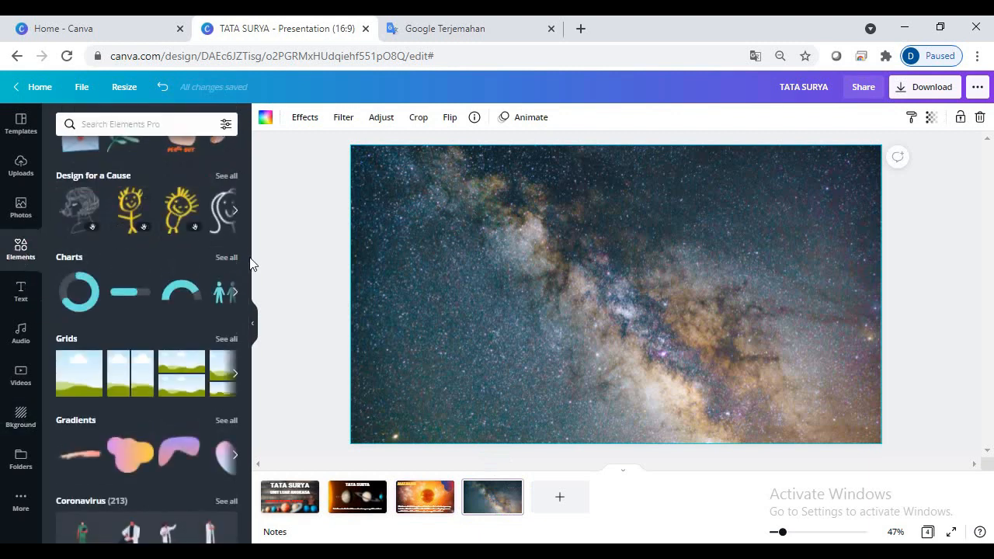
pyautogui.moveTo(249, 272); pyautogui.dragTo(245, 325)
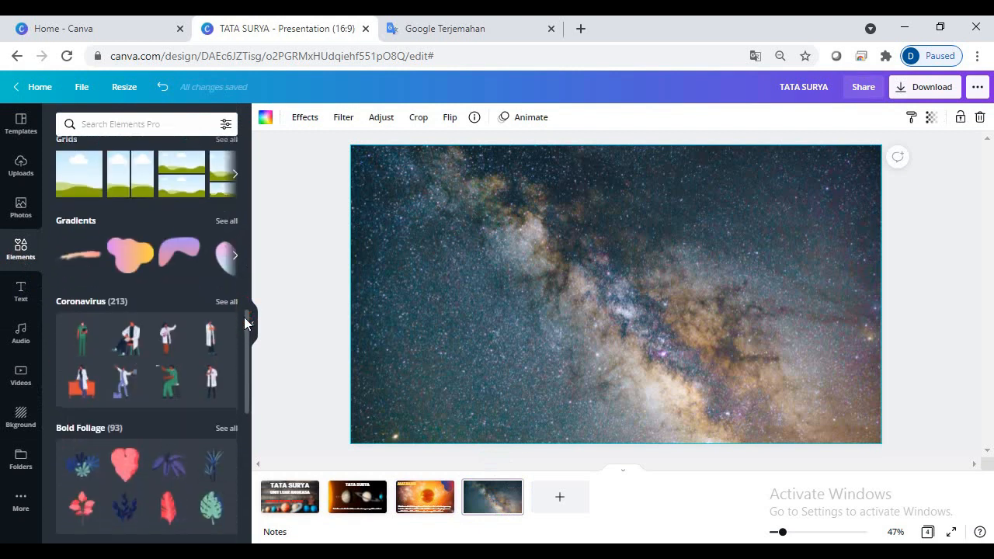
pyautogui.click(63, 222)
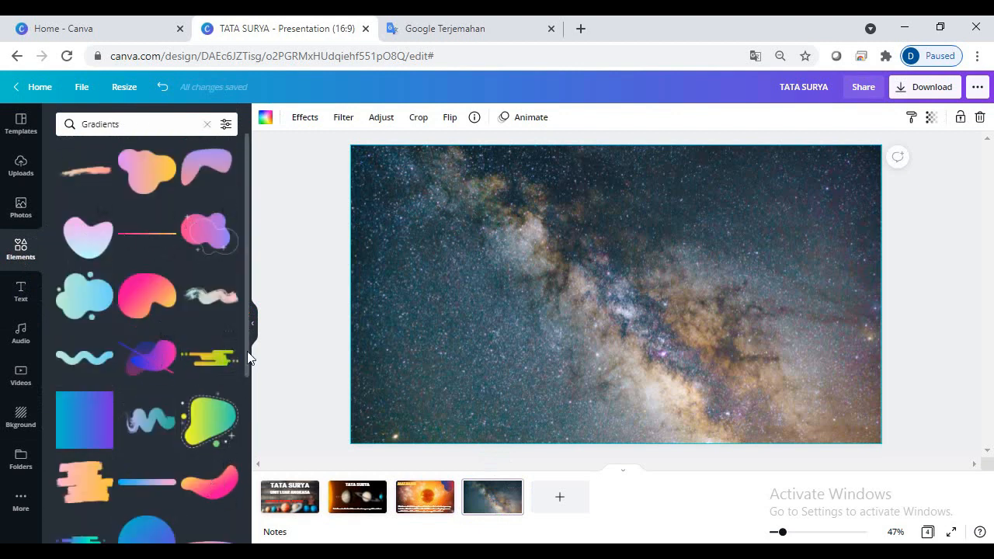
pyautogui.moveTo(247, 351); pyautogui.dragTo(245, 404)
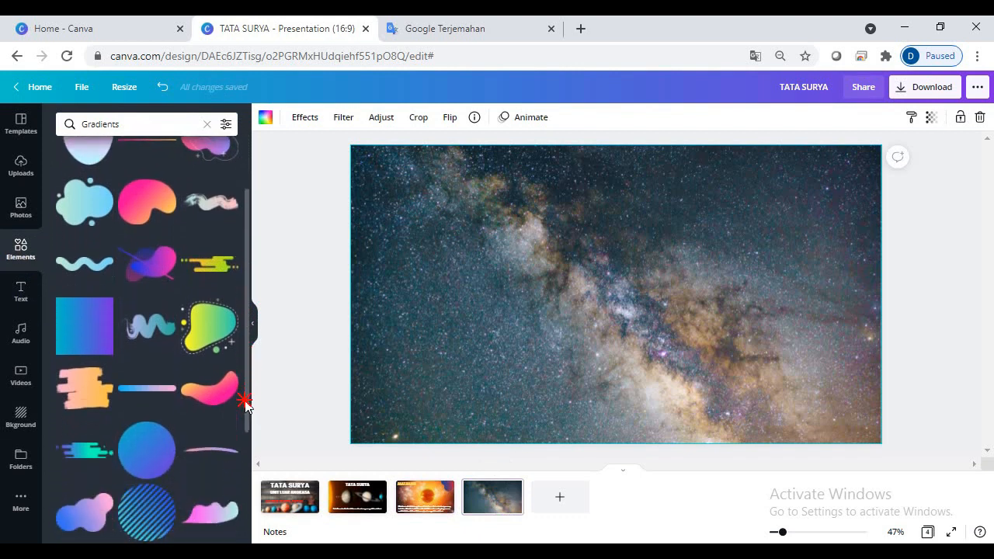
pyautogui.click(88, 452)
pyautogui.moveTo(610, 307); pyautogui.dragTo(473, 202)
pyautogui.moveTo(584, 217); pyautogui.dragTo(605, 226)
pyautogui.doubleClick(496, 193)
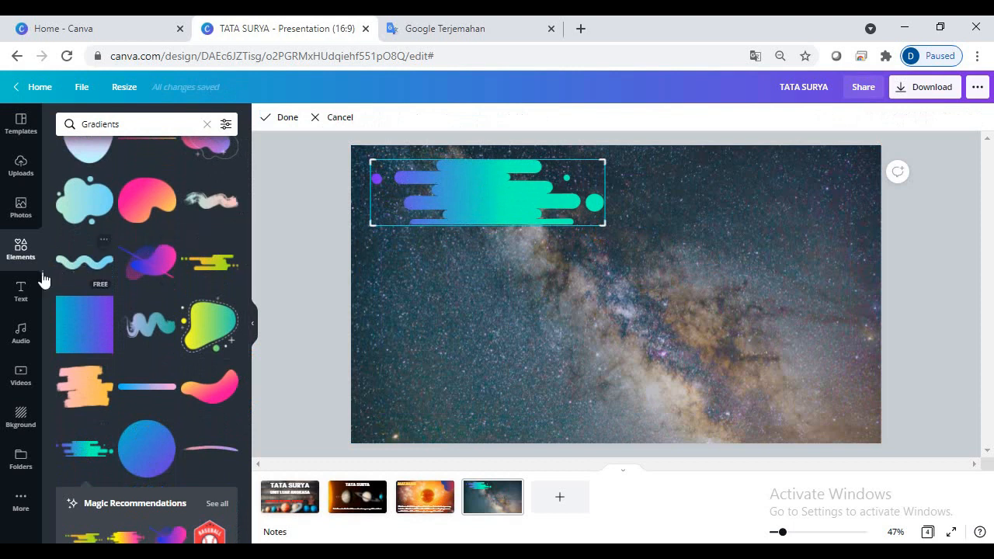
# Add a heading reading "PLANET" to the fourth page
pyautogui.click(22, 294)
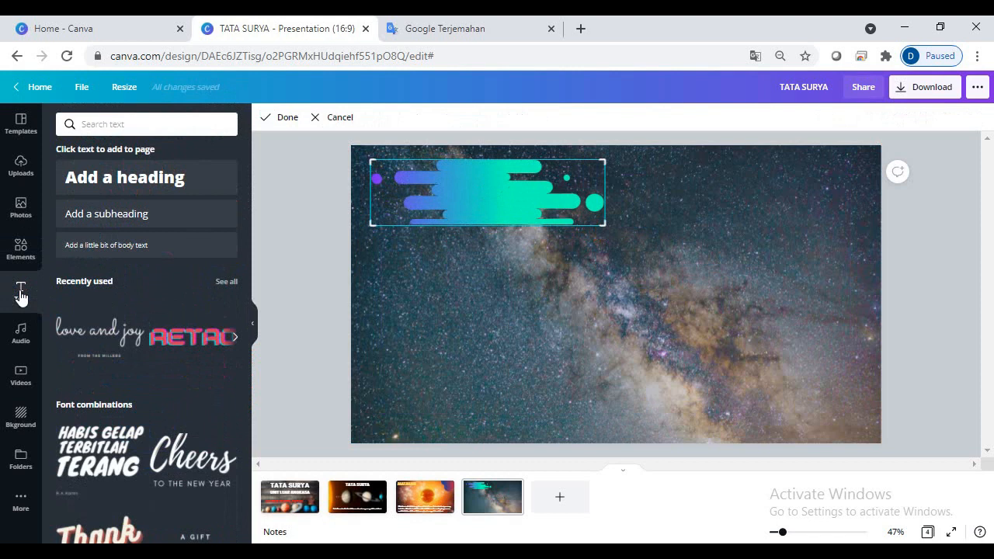
pyautogui.click(125, 171)
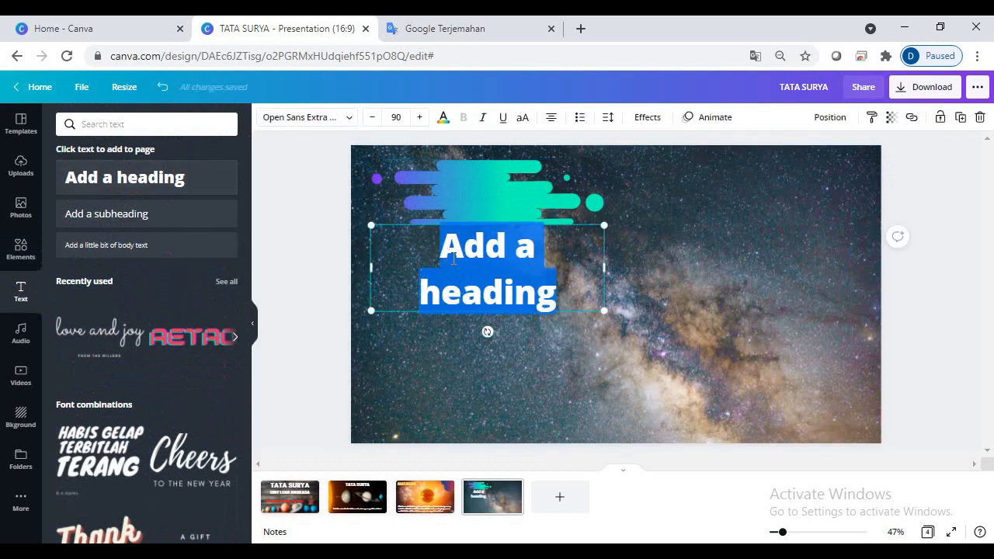
pyautogui.write('PLANET')
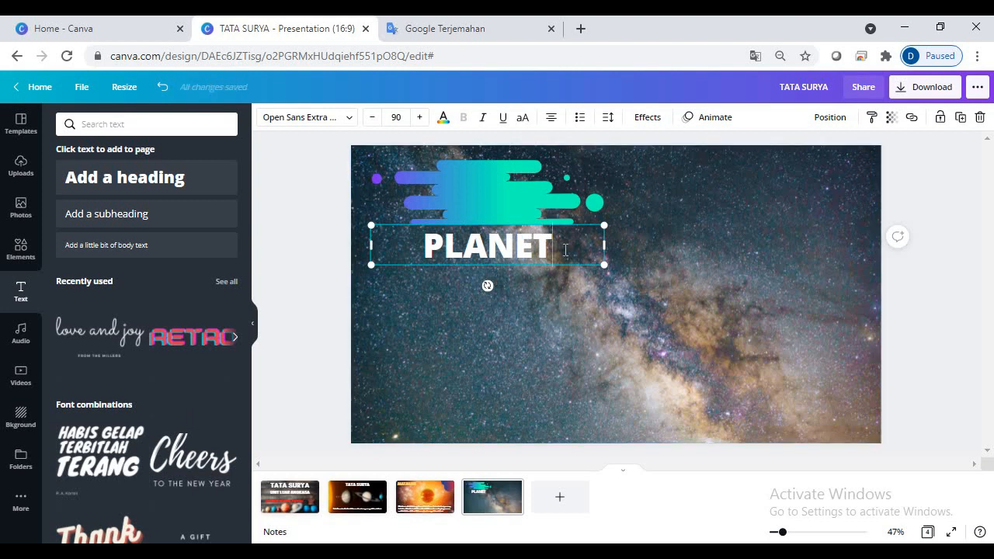
# Color the PLANET heading yellow and move it up onto the striped gradient shape
pyautogui.moveTo(562, 248); pyautogui.dragTo(422, 247)
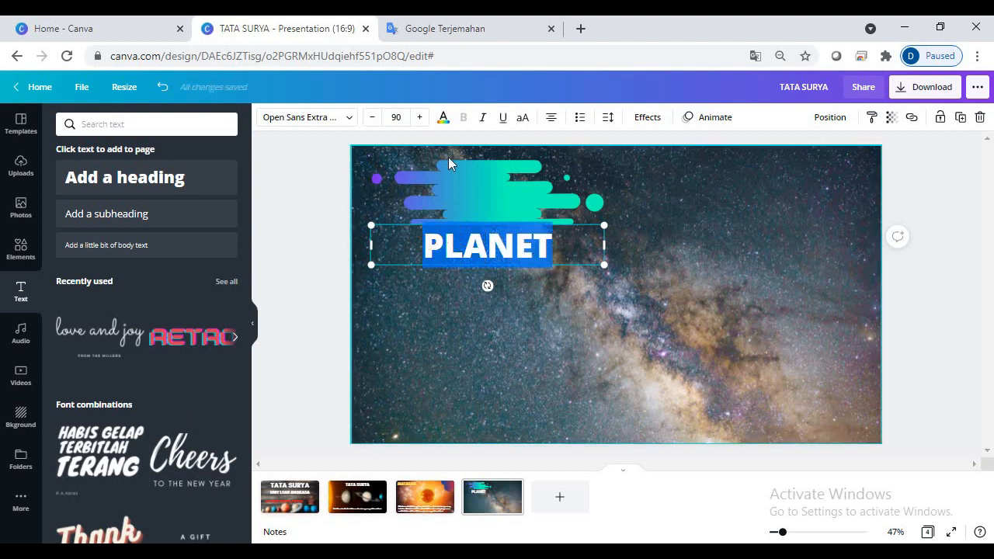
pyautogui.click(443, 124)
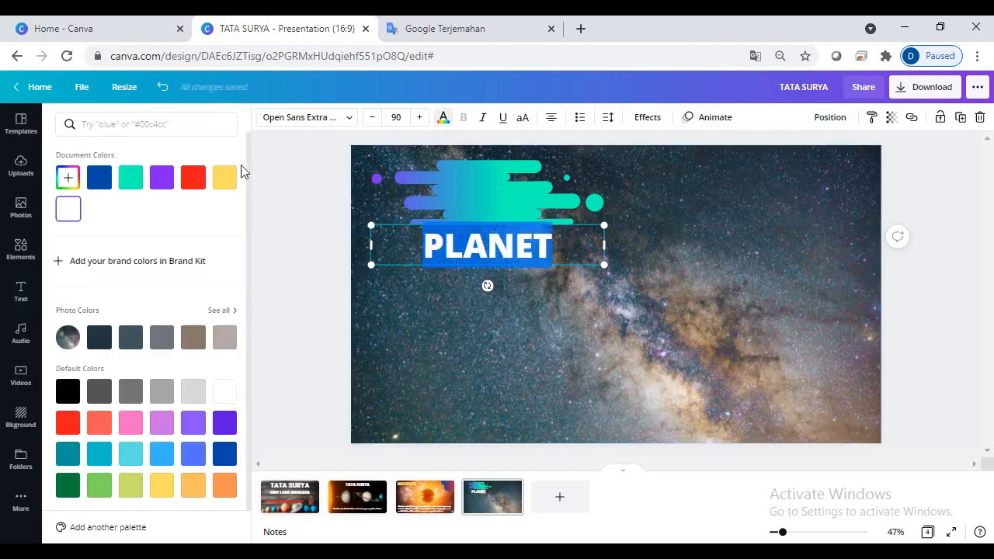
pyautogui.click(223, 180)
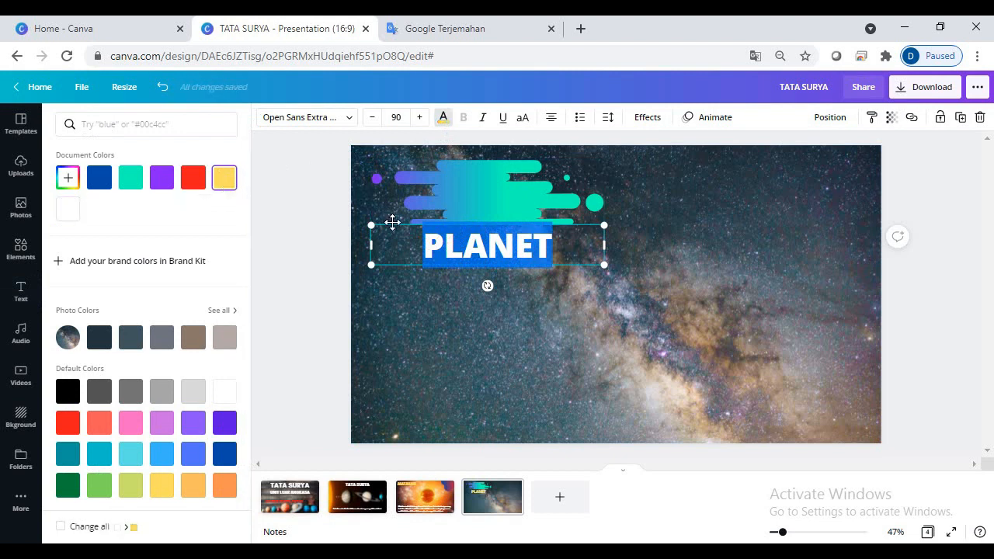
pyautogui.moveTo(387, 225); pyautogui.dragTo(389, 174)
pyautogui.click(425, 266)
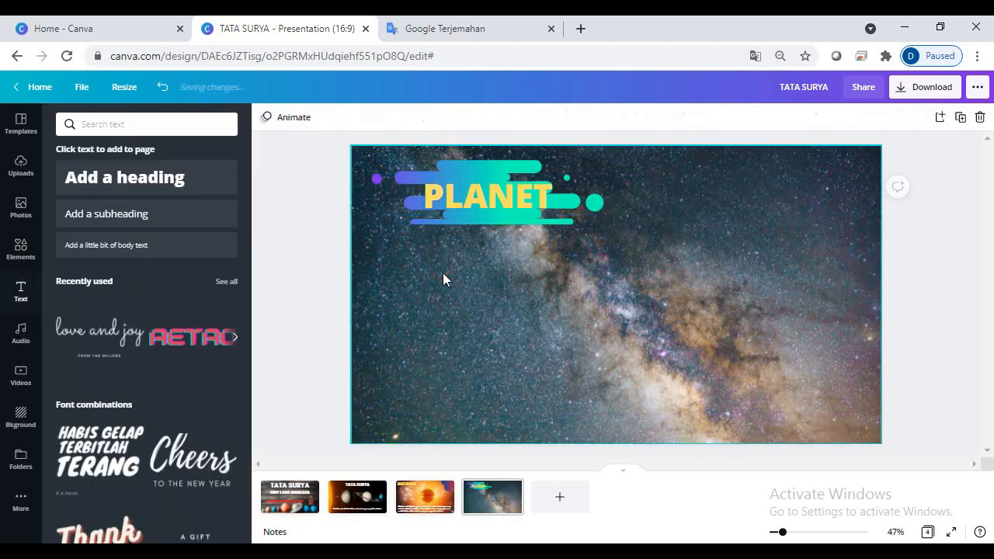
# Change the text color of the PLANET heading to black
pyautogui.click(482, 200)
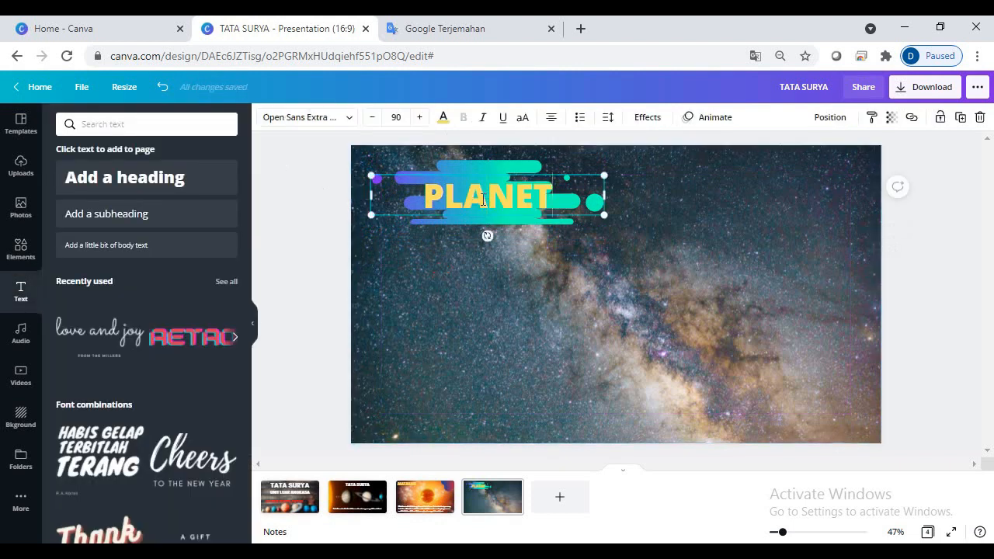
pyautogui.click(483, 200)
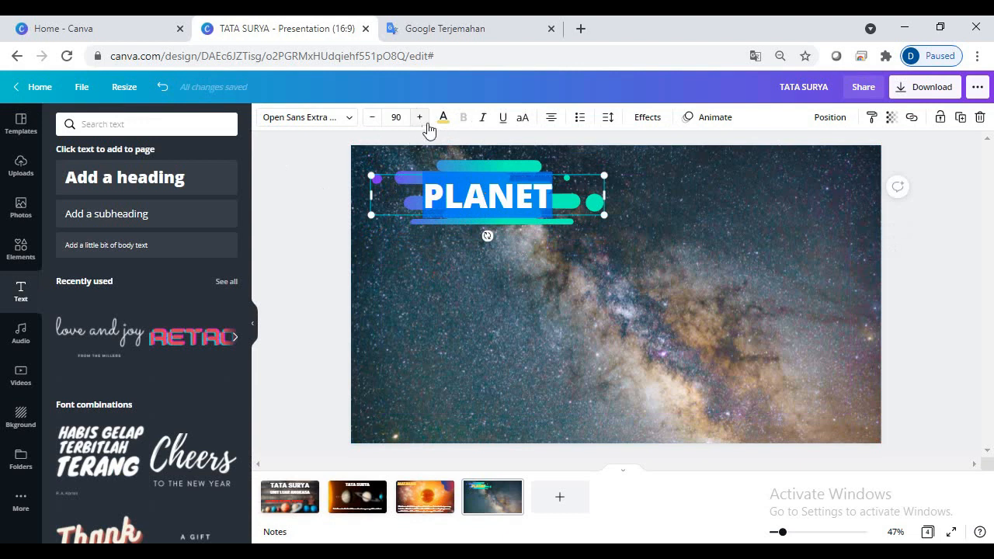
pyautogui.click(443, 117)
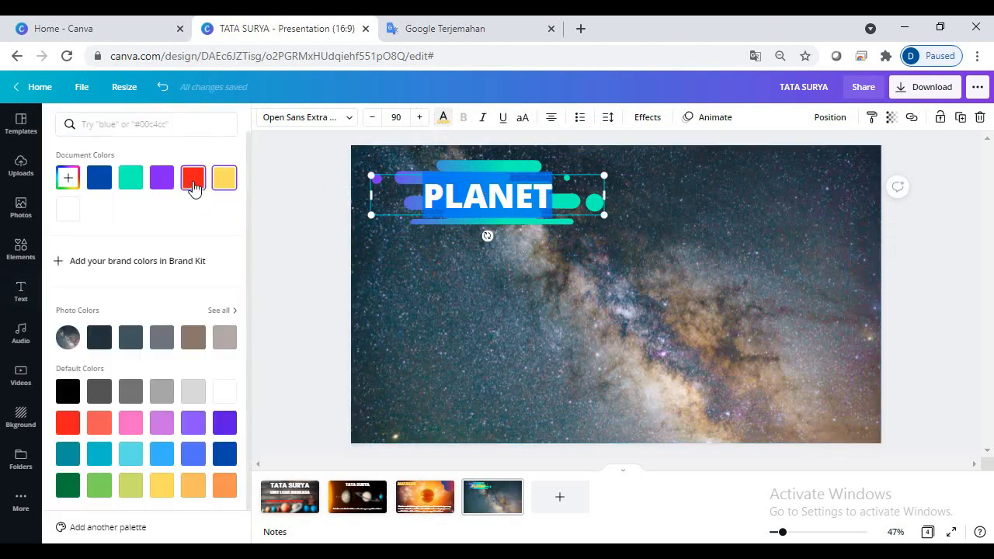
pyautogui.click(68, 392)
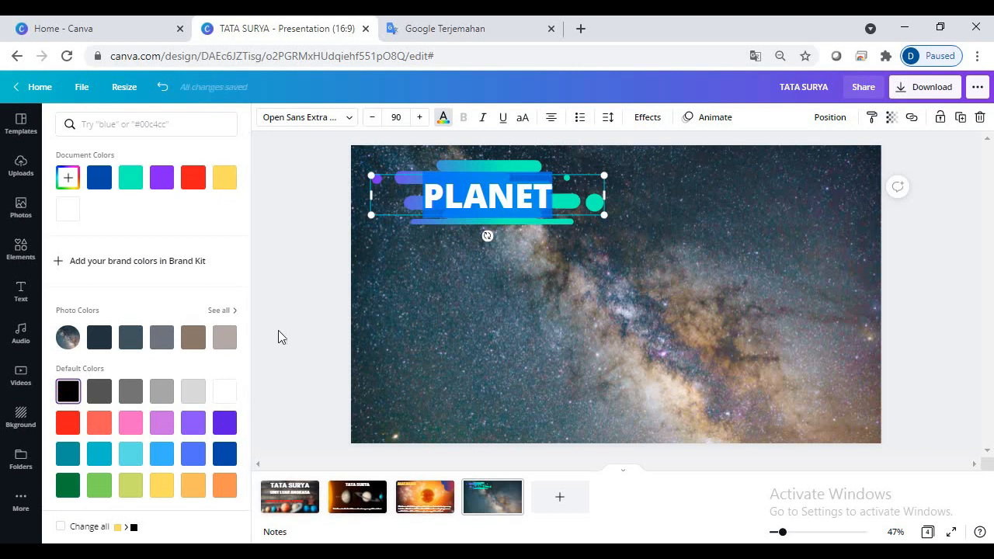
pyautogui.click(281, 333)
pyautogui.click(444, 295)
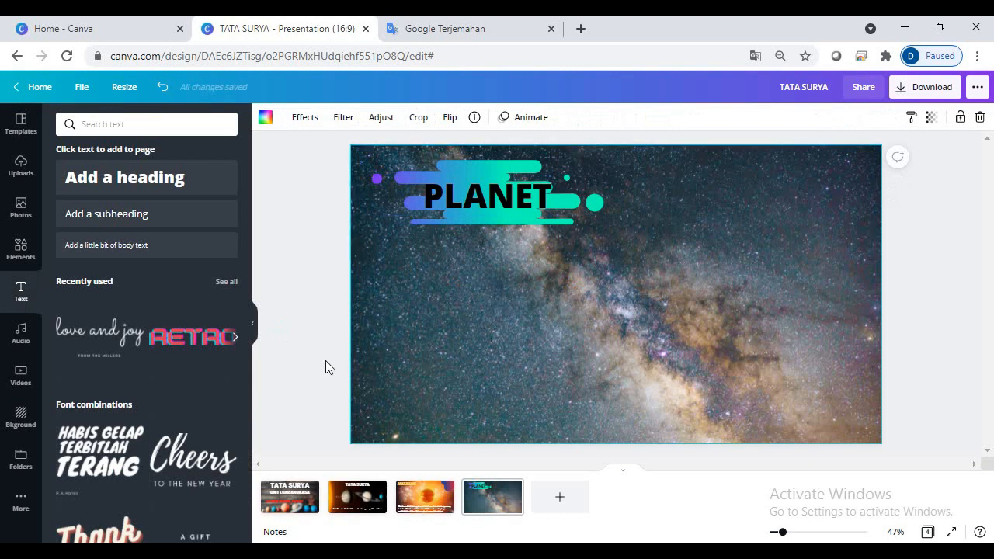
# Search the elements for "PLANET" in place of Gradients
pyautogui.click(21, 249)
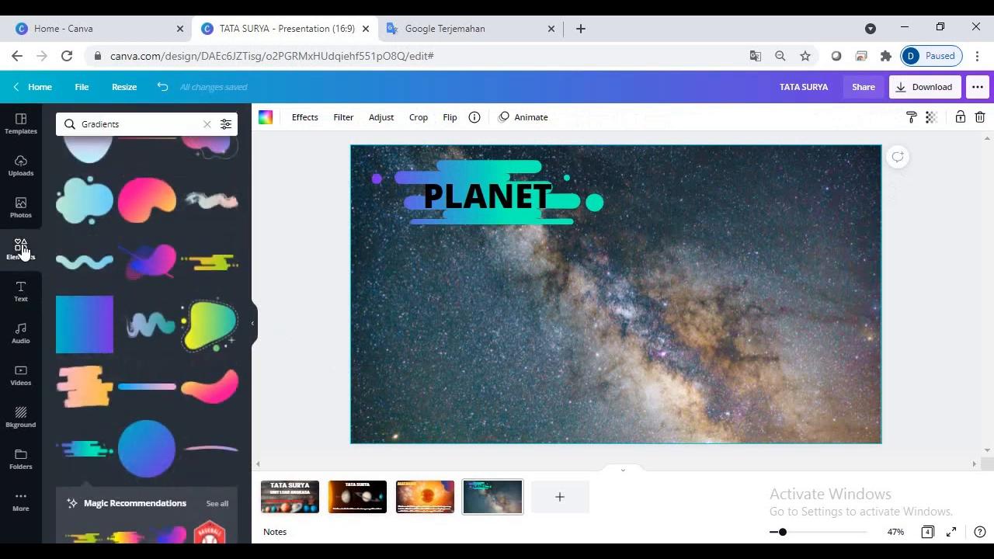
pyautogui.click(103, 124)
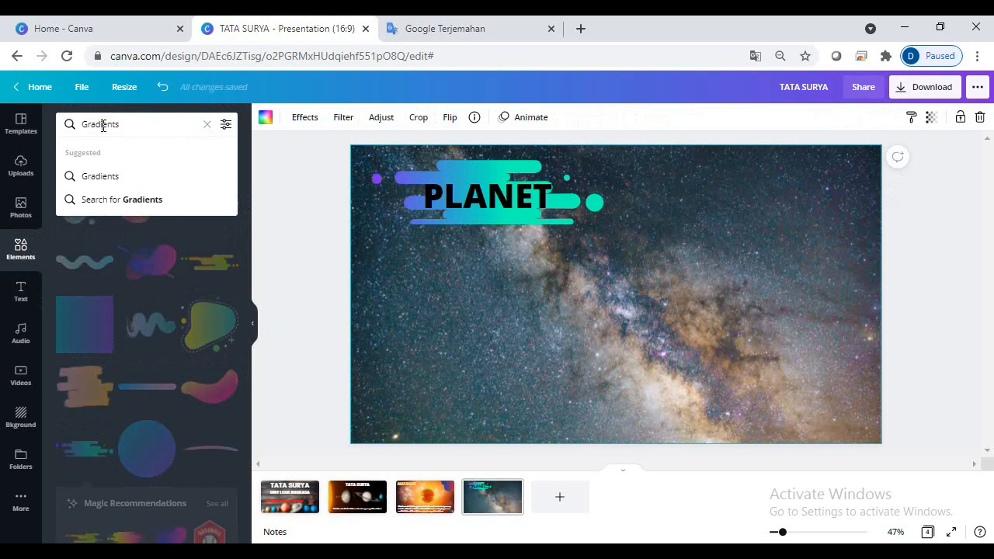
pyautogui.doubleClick(104, 125)
pyautogui.write('SOL')
pyautogui.press('BackSpace')
pyautogui.press('BackSpace')
pyautogui.press('BackSpace')
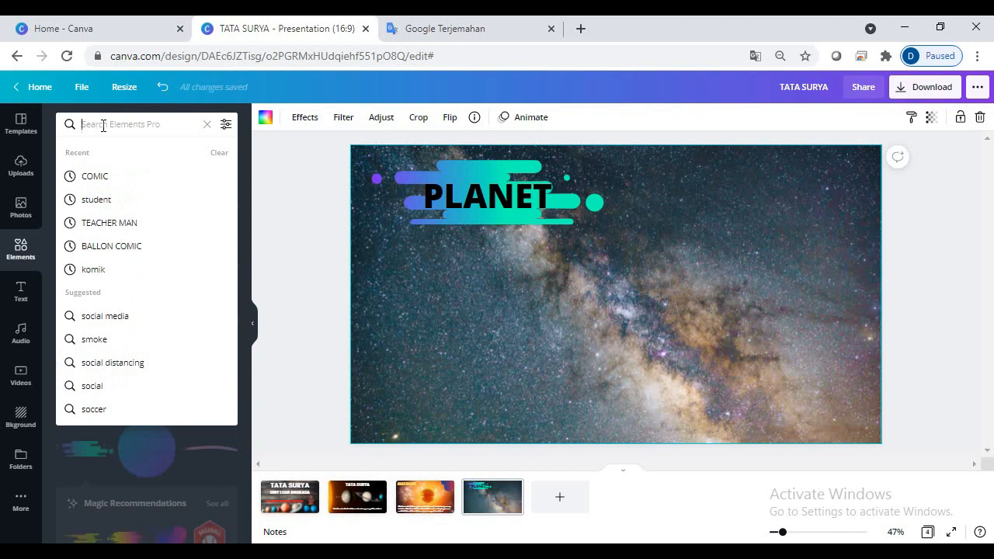
pyautogui.write('PLAT')
pyautogui.press('BackSpace')
pyautogui.write('E')
pyautogui.press('BackSpace')
pyautogui.write('NAET')
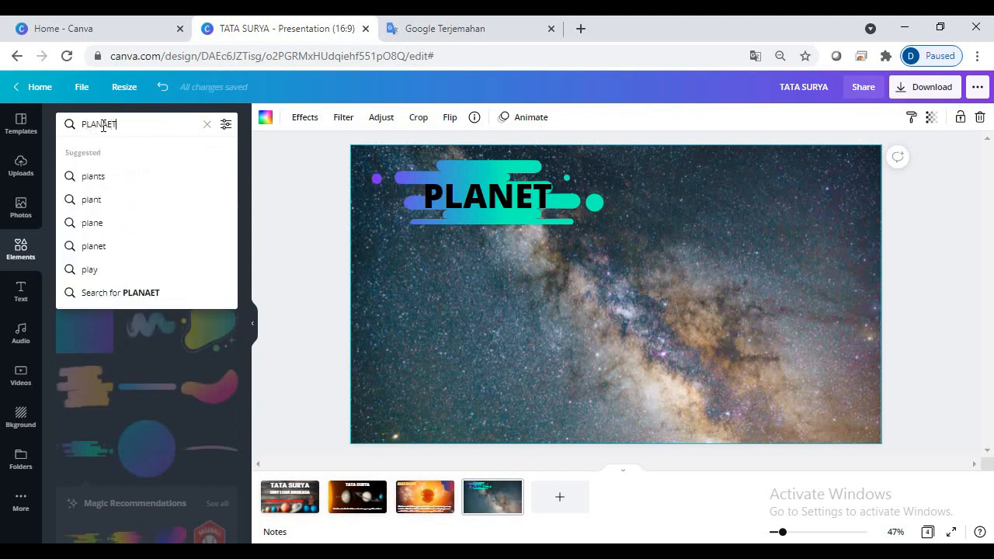
pyautogui.press('BackSpace')
pyautogui.press('BackSpace')
pyautogui.press('BackSpace')
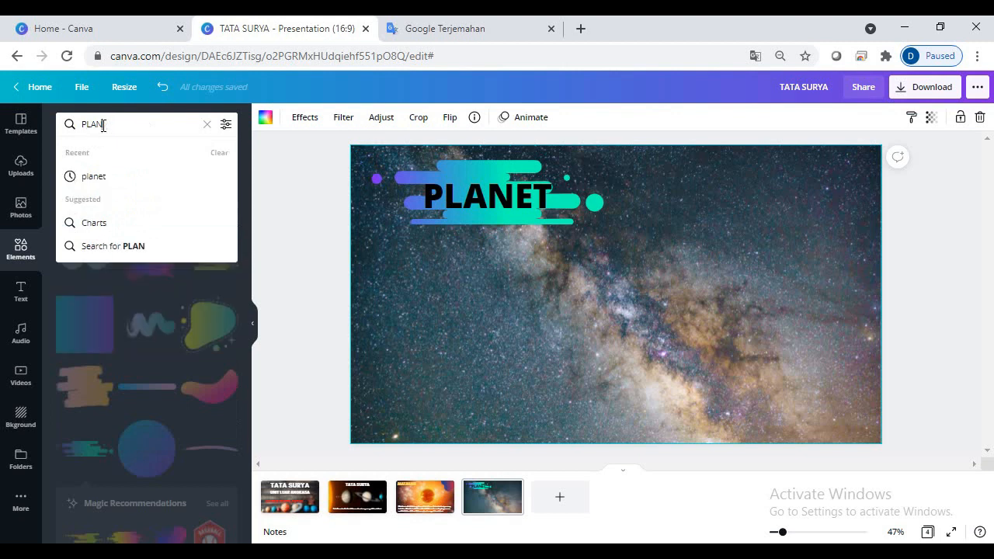
pyautogui.press('Return')
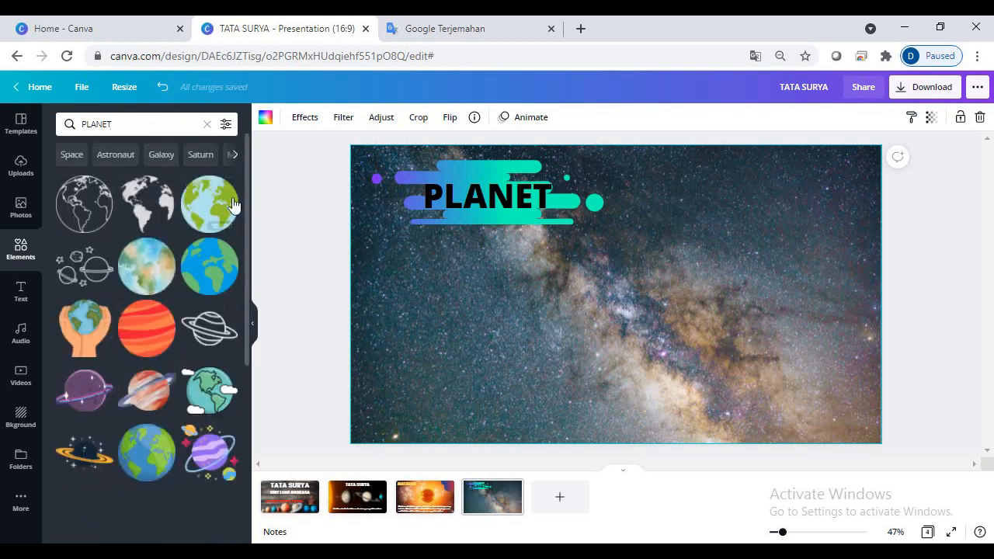
# Add the graphic of two ringed purple planets with a moon and stars, enlarge it to about 964 × 678 and move it to the page's right side
pyautogui.moveTo(247, 224); pyautogui.dragTo(248, 388)
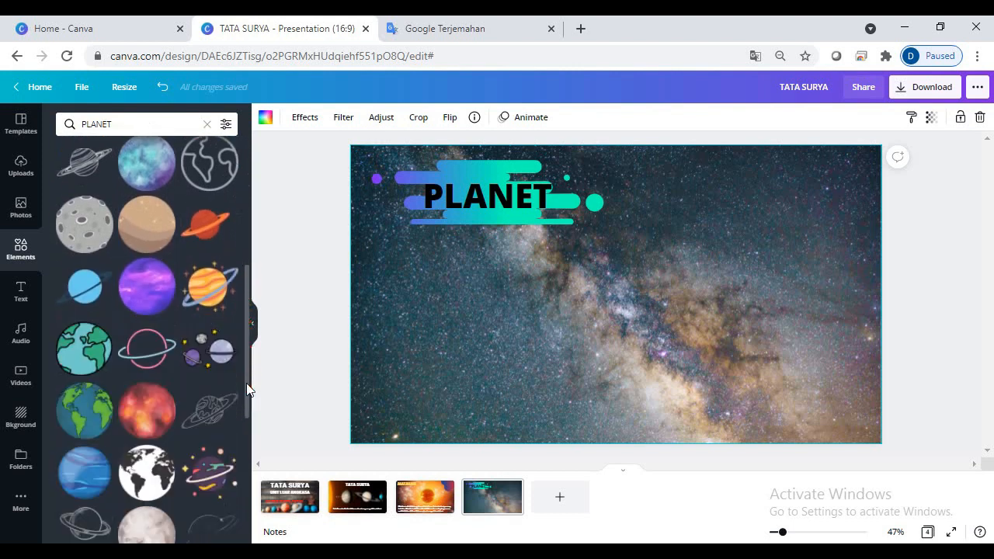
pyautogui.moveTo(248, 388); pyautogui.dragTo(250, 494)
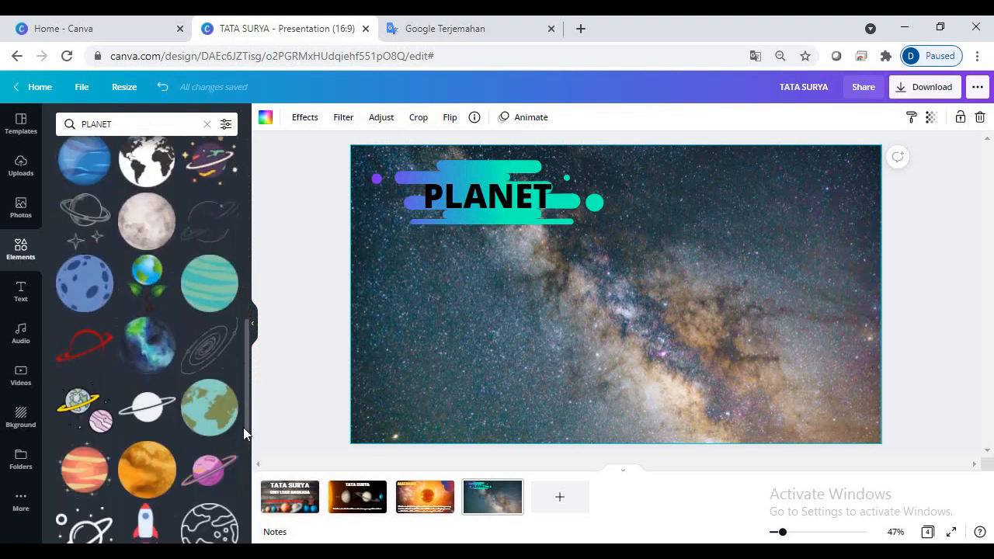
pyautogui.moveTo(246, 424); pyautogui.dragTo(248, 499)
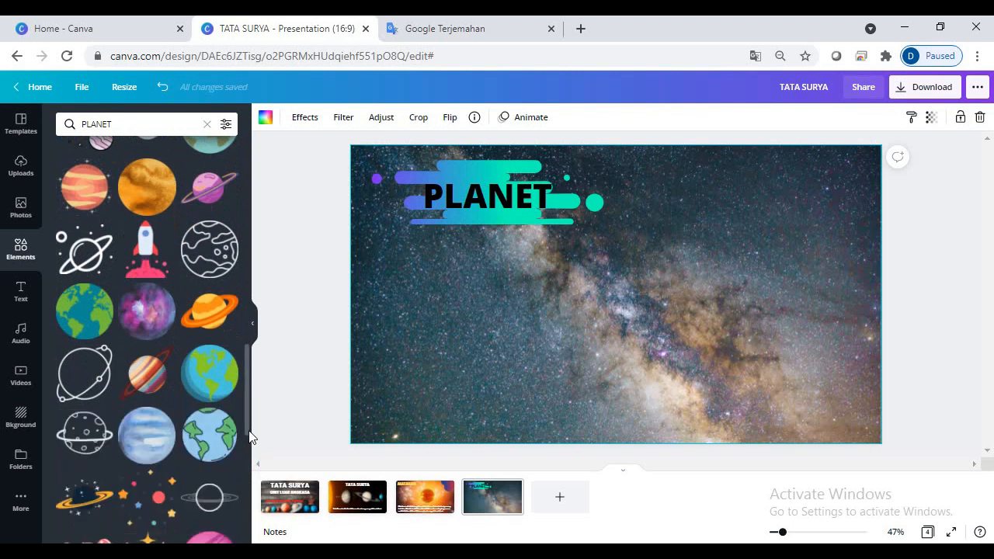
pyautogui.scroll(-10, 249, 435)
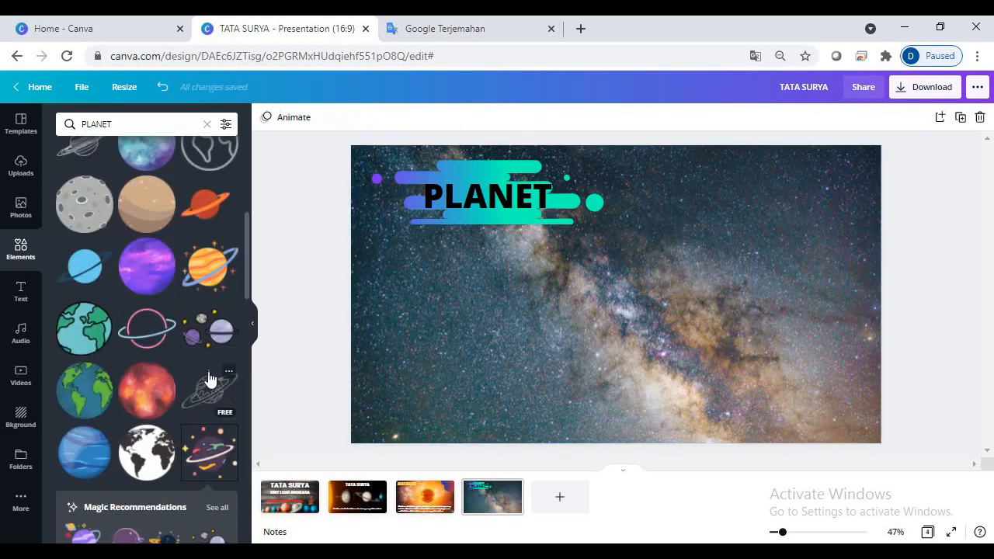
pyautogui.click(207, 334)
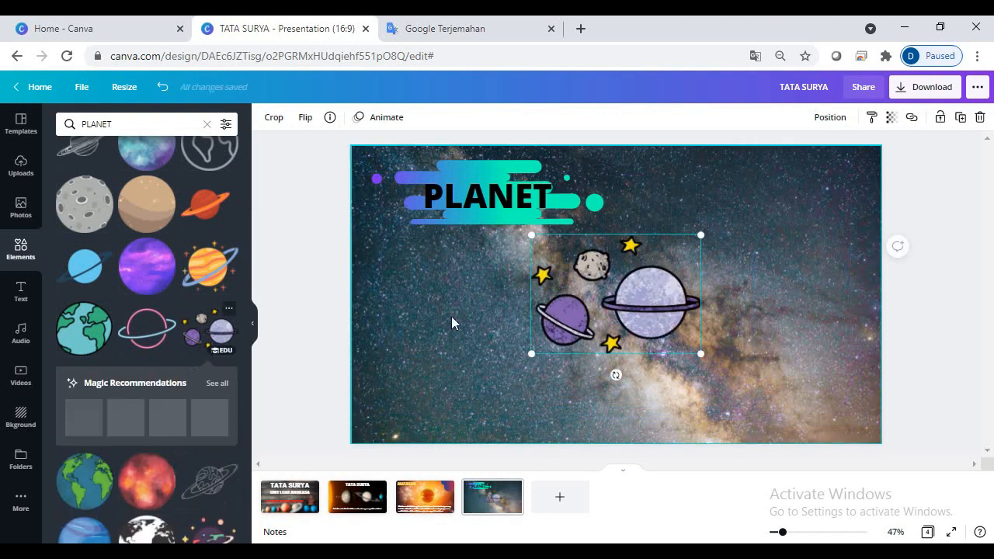
pyautogui.moveTo(702, 355); pyautogui.dragTo(800, 423)
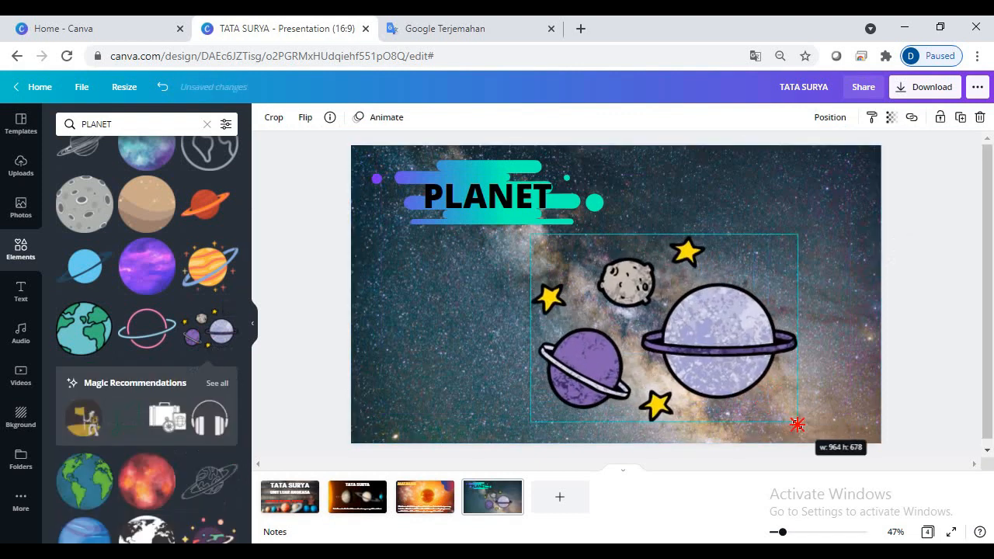
pyautogui.moveTo(694, 341); pyautogui.dragTo(759, 288)
pyautogui.click(783, 408)
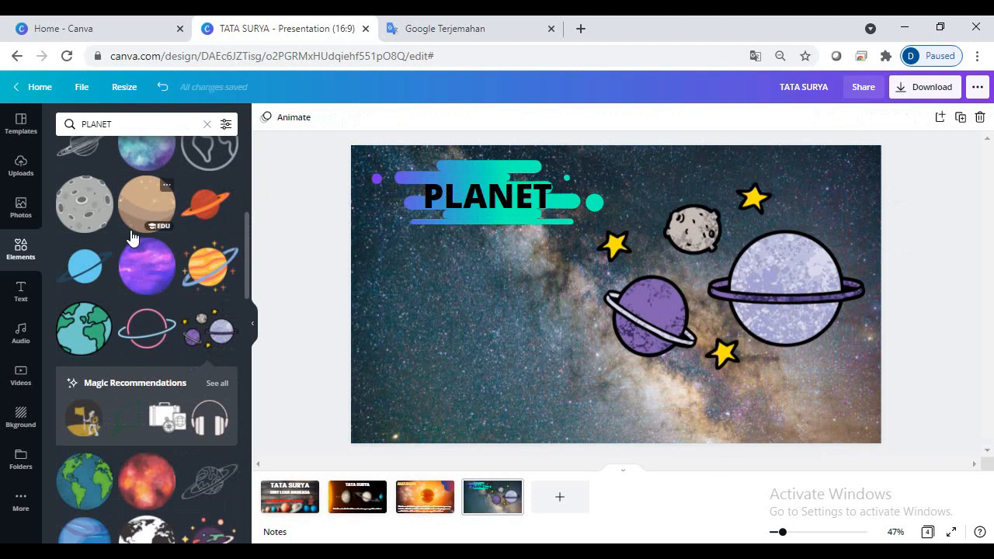
# Add a subheading text box, move it to the lower left of the page and widen it
pyautogui.click(20, 292)
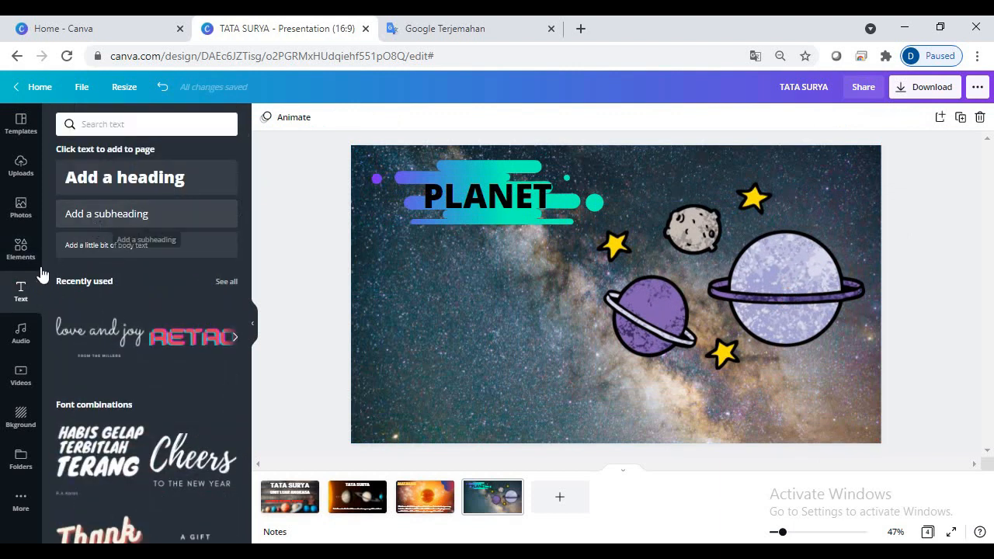
pyautogui.click(87, 219)
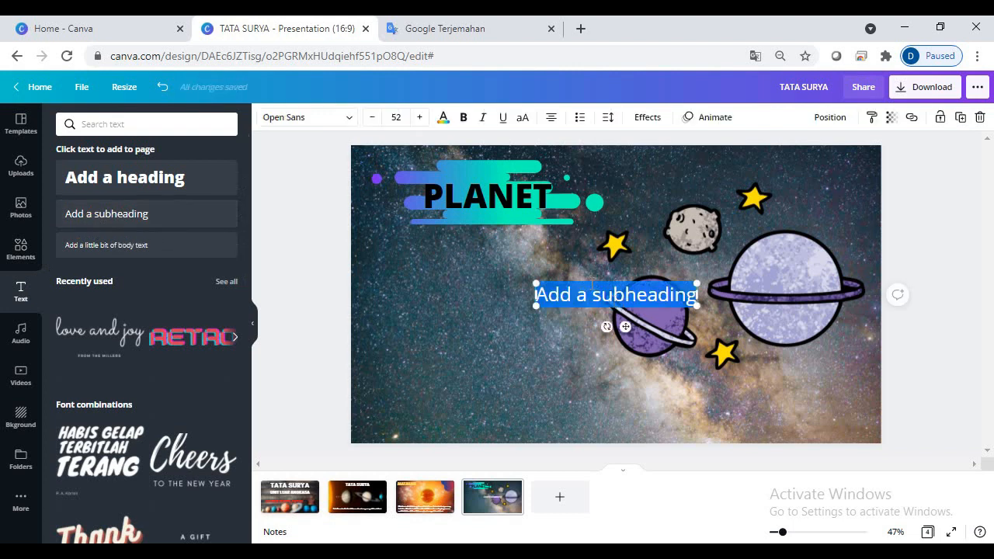
pyautogui.moveTo(591, 282); pyautogui.dragTo(461, 366)
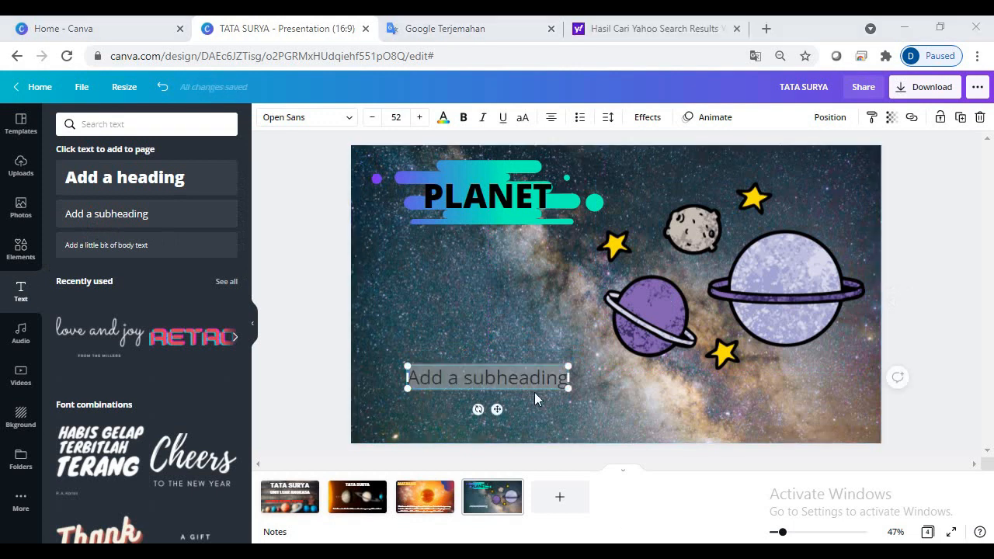
pyautogui.moveTo(567, 379); pyautogui.dragTo(744, 378)
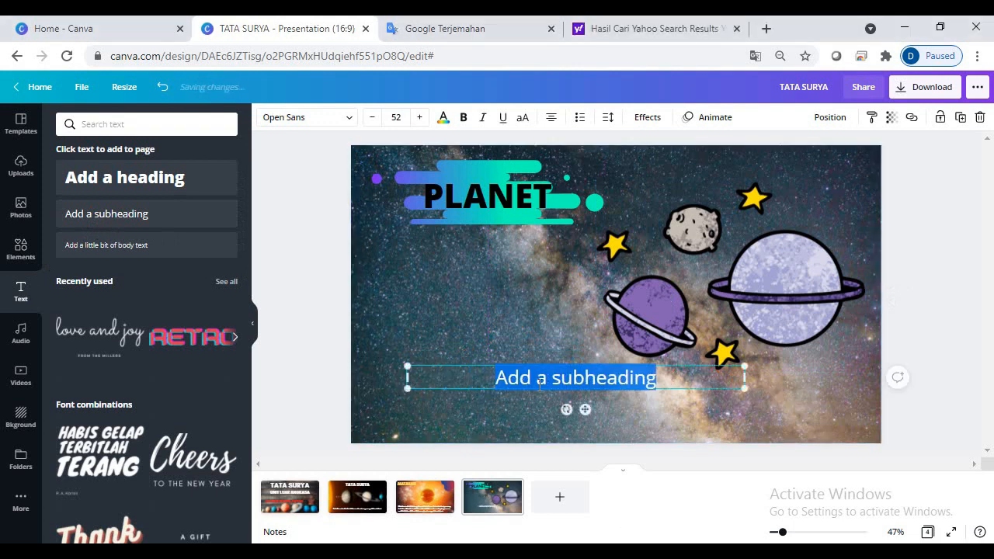
# Replace the subheading text with "Planet adalah anggota tata surya yang bergerak mengitari matahari" and shift the box slightly left
pyautogui.write('planet adalah anggota tata surya yang bergerak mengitari matahari')
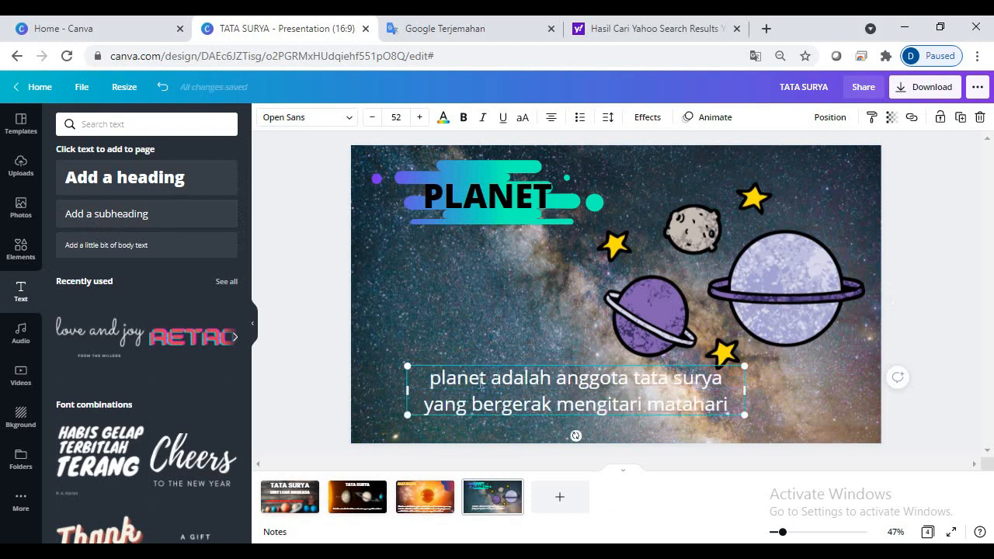
pyautogui.press('BackSpace')
pyautogui.write('P')
pyautogui.moveTo(677, 365); pyautogui.dragTo(642, 364)
# Try red on the whole planet description text and settle on pale cream as its color
pyautogui.moveTo(693, 402); pyautogui.dragTo(372, 379)
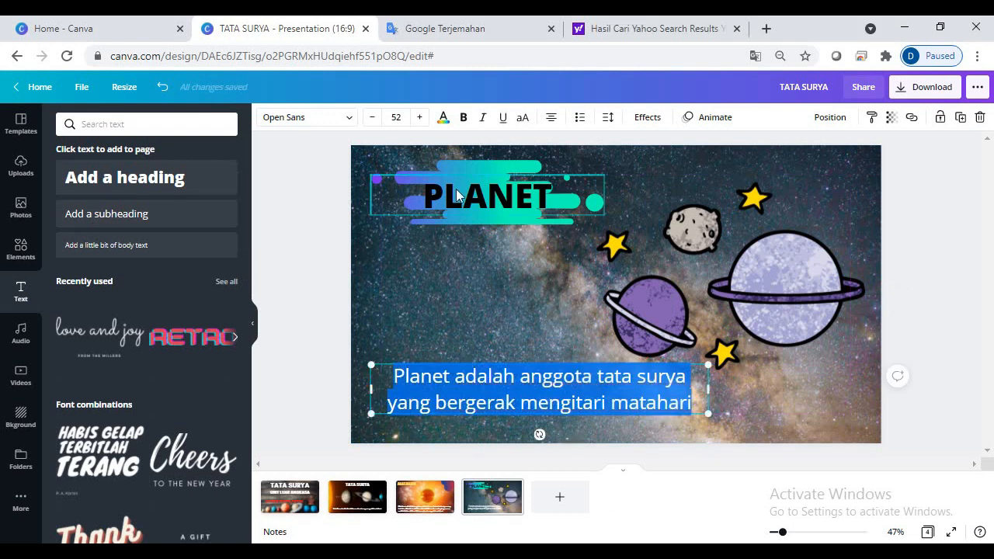
pyautogui.click(443, 121)
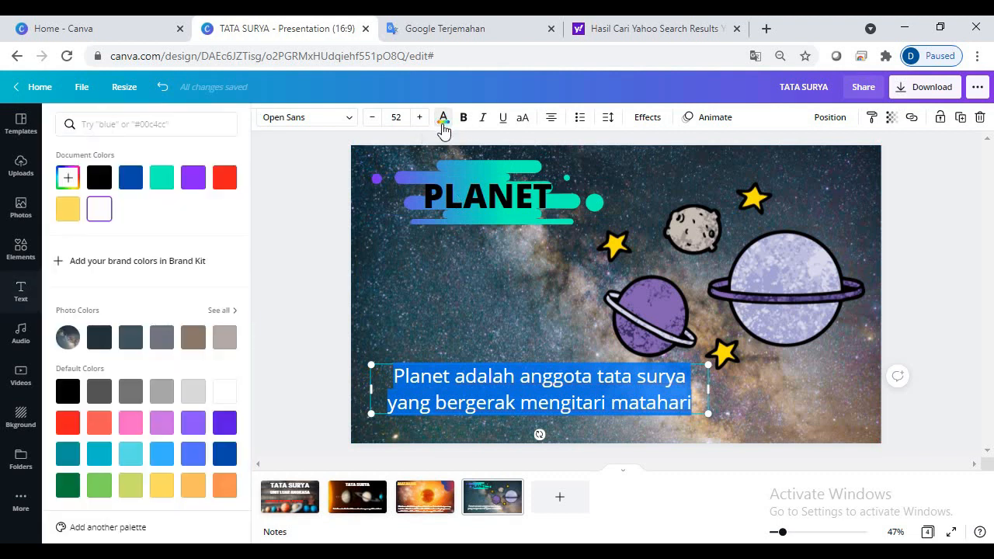
pyautogui.click(222, 180)
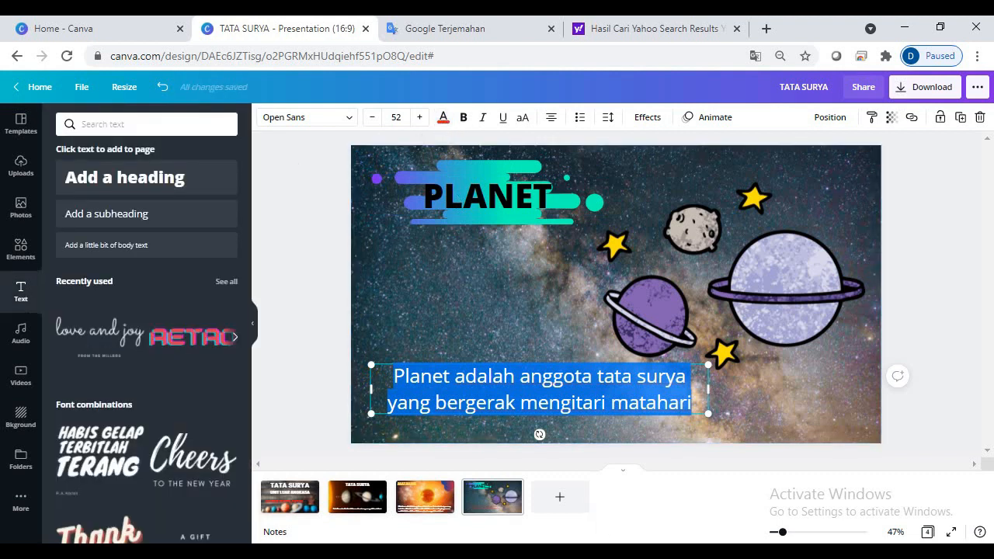
pyautogui.click(540, 390)
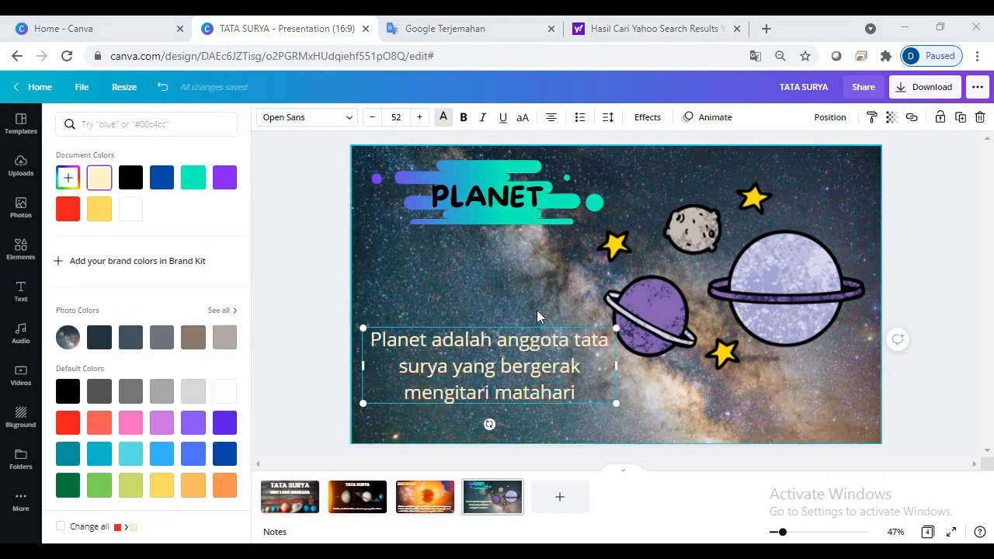
pyautogui.click(544, 310)
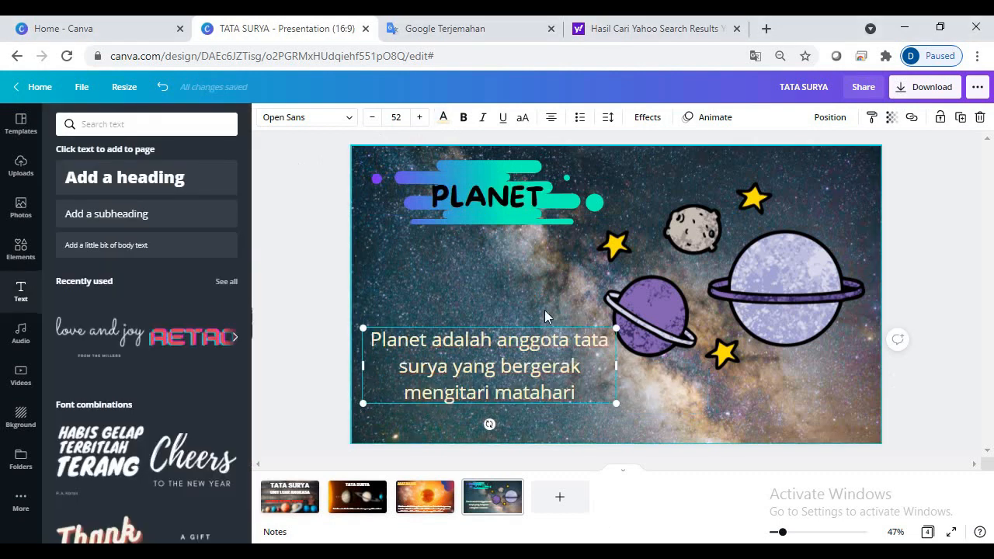
# Change the font of the whole planet description text to One Little Font
pyautogui.moveTo(591, 394); pyautogui.dragTo(371, 336)
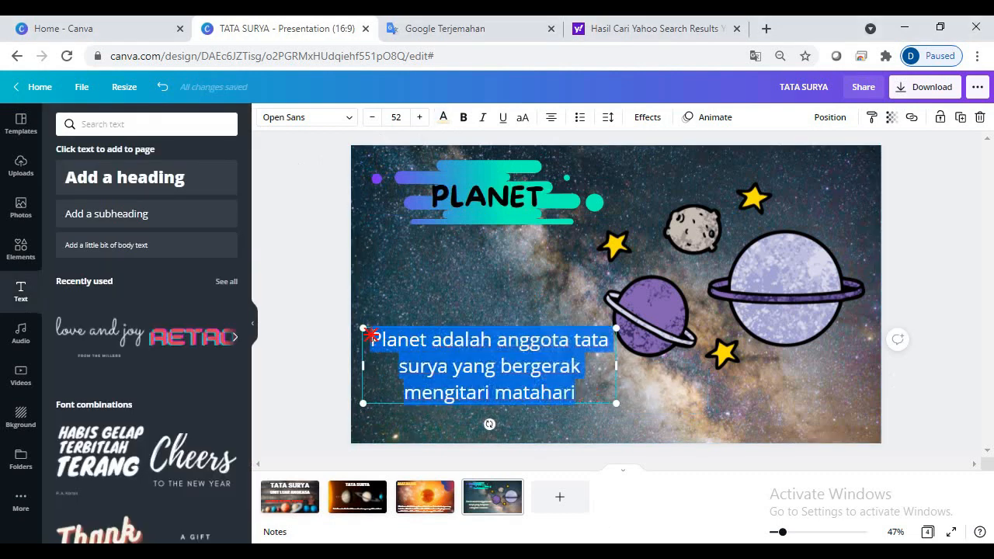
pyautogui.click(348, 120)
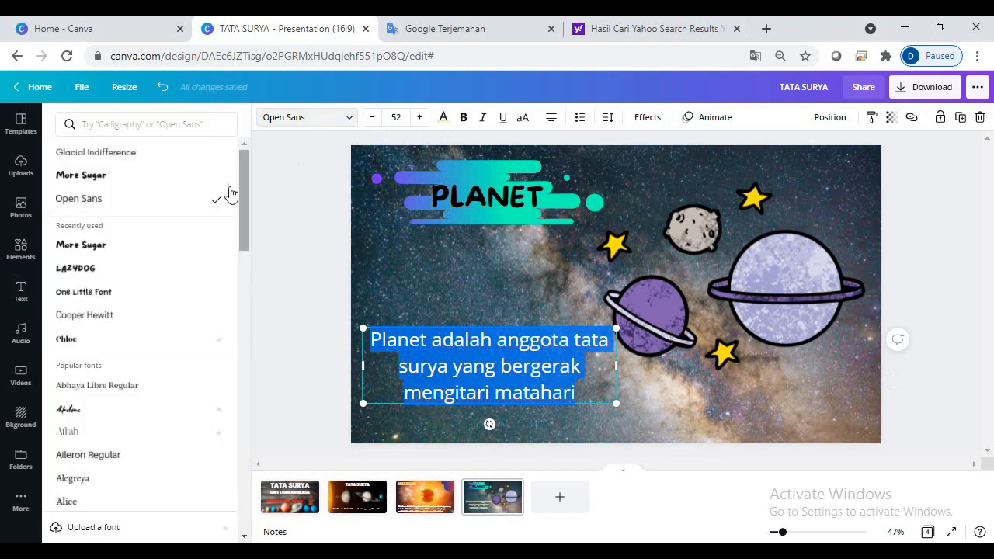
pyautogui.click(104, 299)
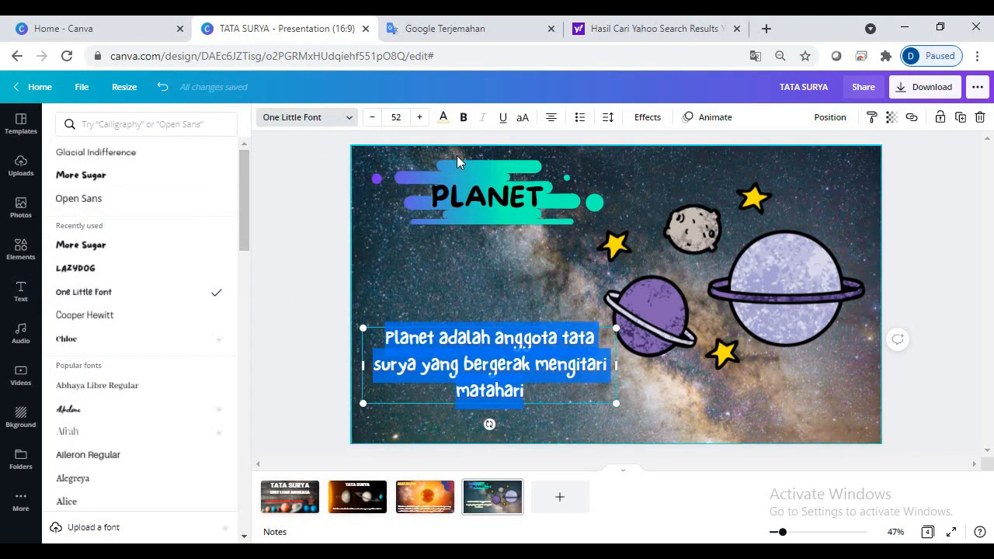
# Try a font size of 57 on the planet description text and restore size 52
pyautogui.click(419, 118)
pyautogui.click(420, 118)
pyautogui.click(419, 118)
pyautogui.click(419, 118)
pyautogui.click(420, 118)
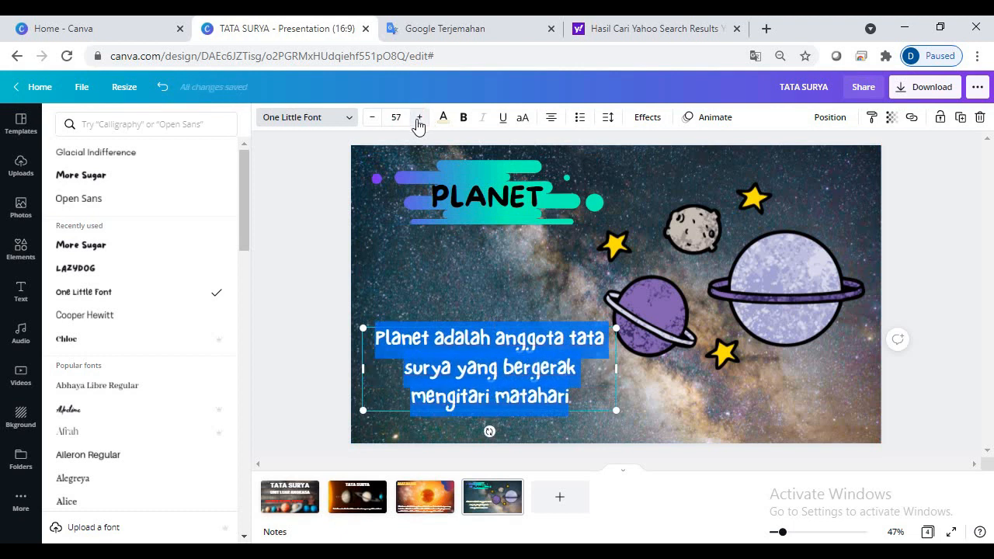
pyautogui.click(372, 118)
pyautogui.click(372, 117)
pyautogui.click(372, 117)
pyautogui.click(372, 117)
pyautogui.click(372, 118)
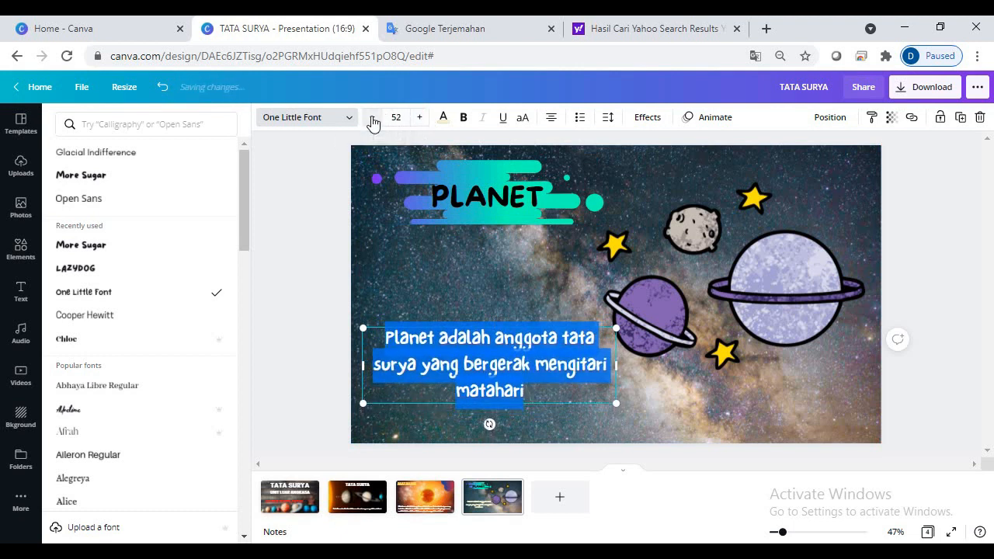
pyautogui.click(395, 118)
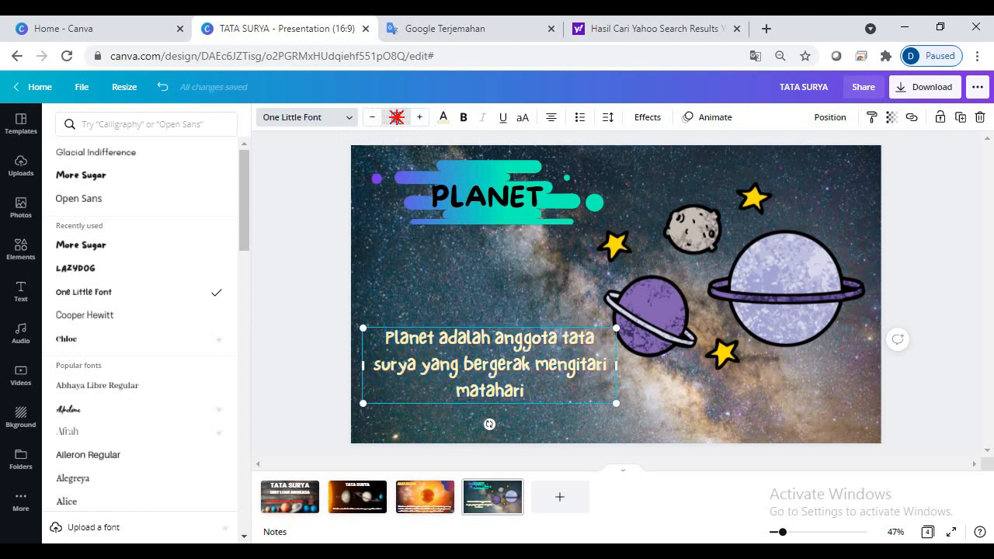
pyautogui.click(502, 290)
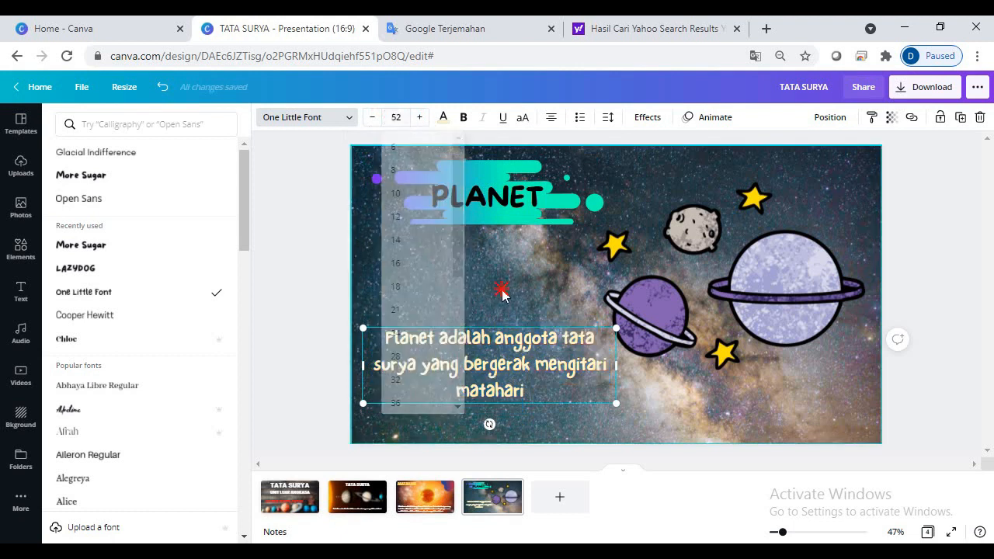
# Move the planet description text box up, closer to the PLANET title and centered beneath it
pyautogui.moveTo(531, 324); pyautogui.dragTo(529, 291)
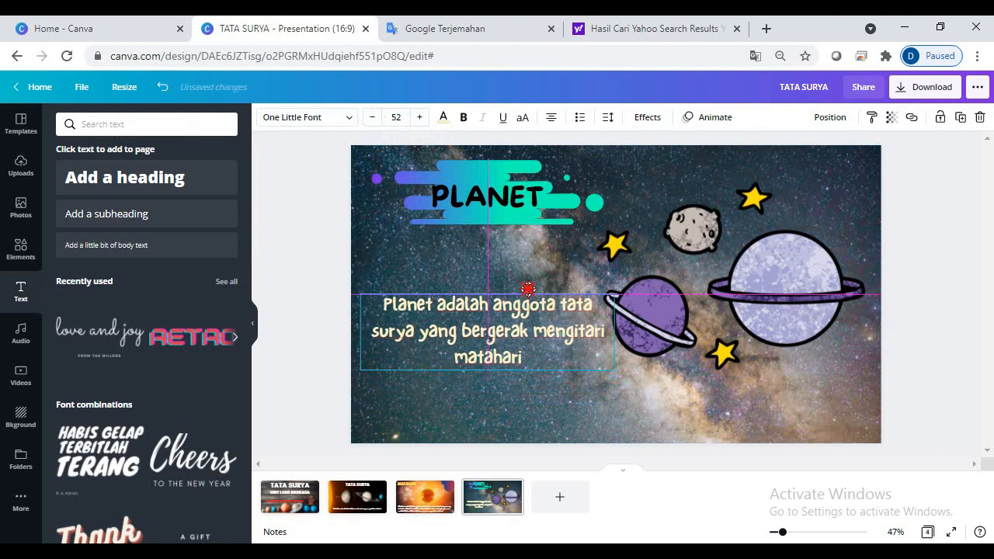
pyautogui.click(658, 419)
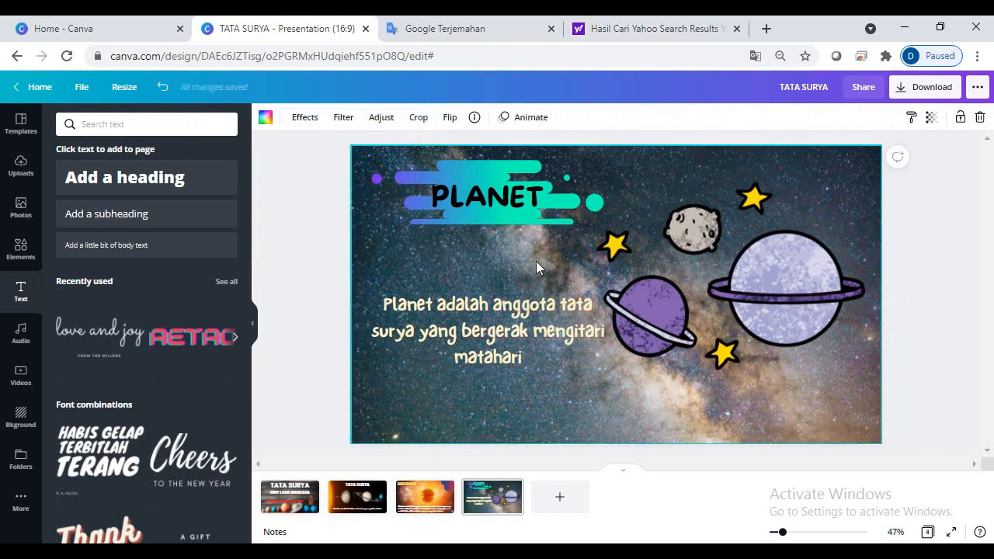
# Try the Breathe animation on the gradient graphic behind the PLANET title and settle on Fade
pyautogui.click(478, 221)
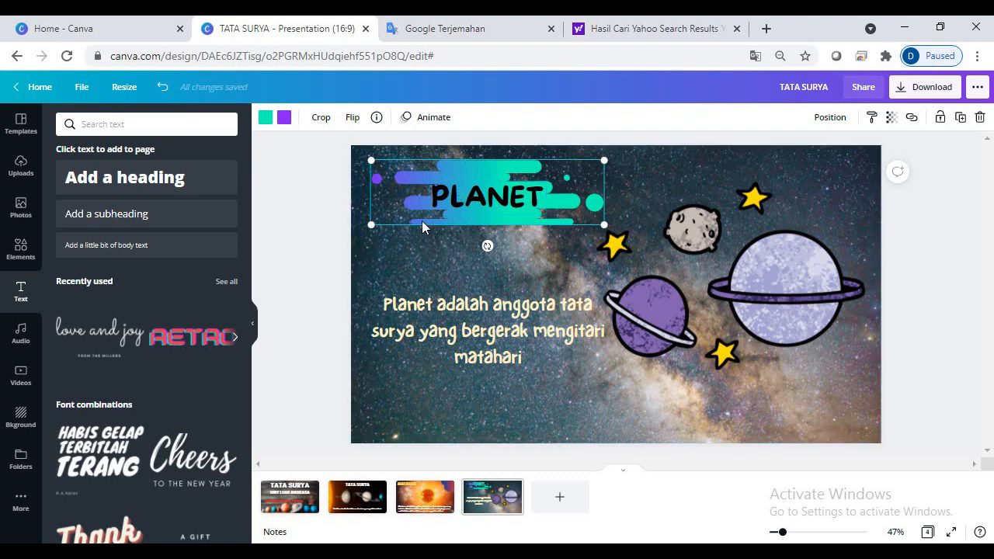
pyautogui.click(424, 117)
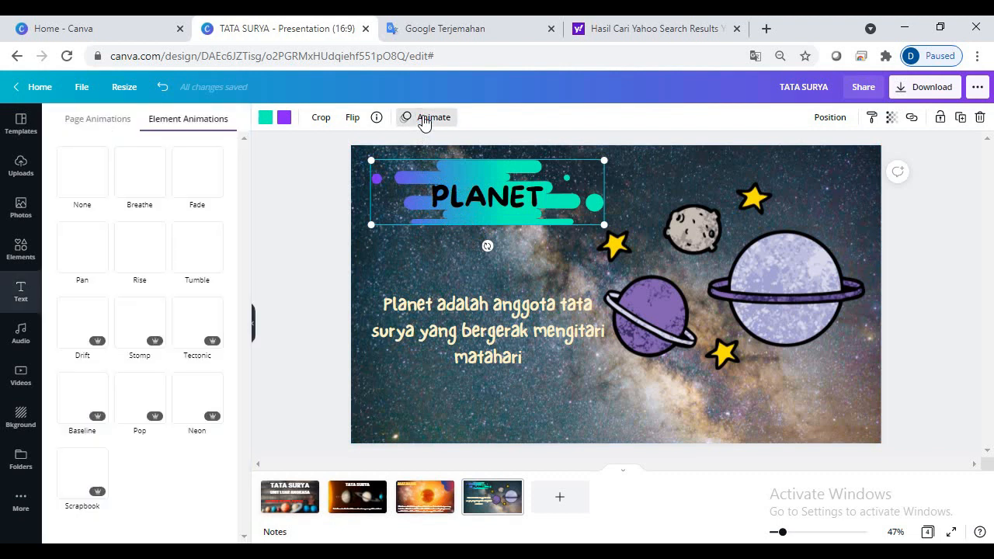
pyautogui.click(139, 185)
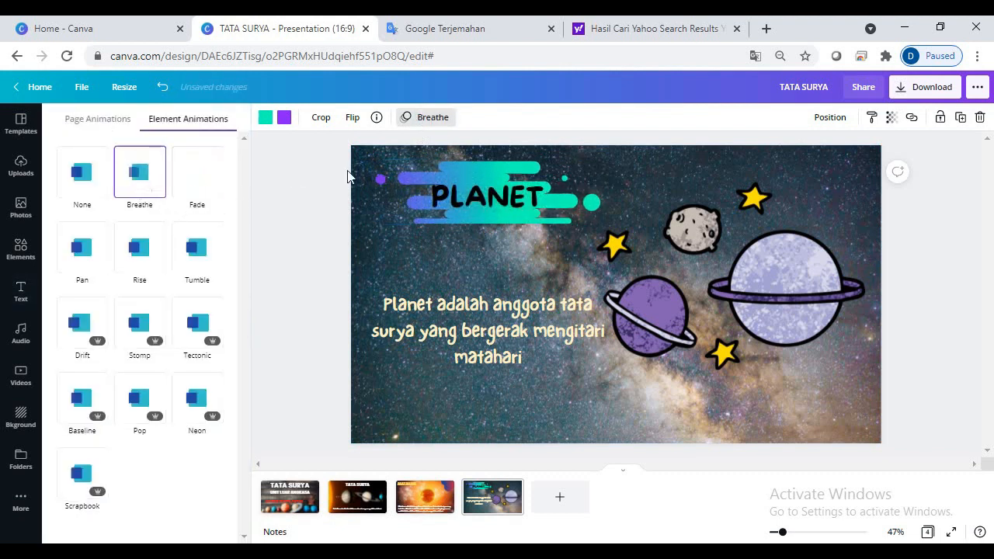
pyautogui.click(452, 245)
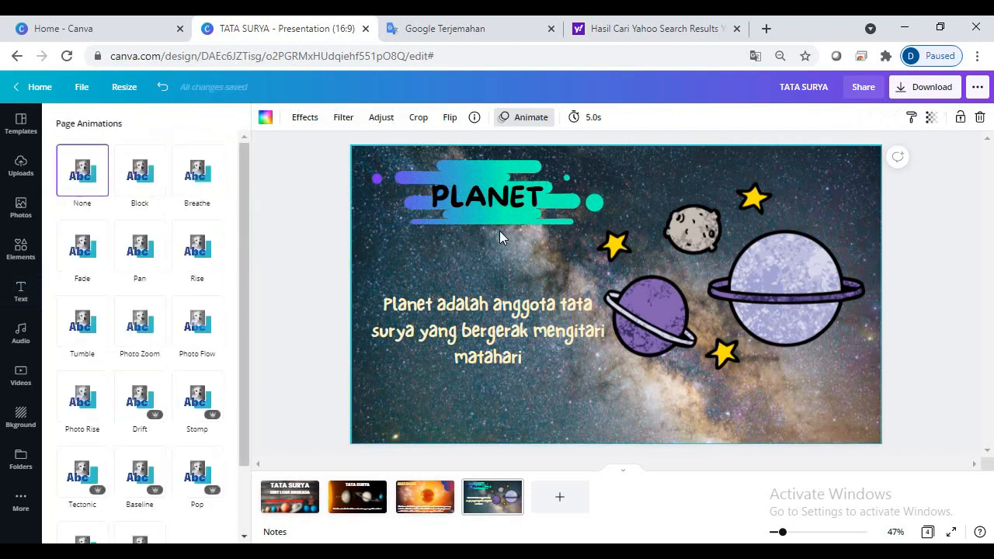
pyautogui.click(560, 220)
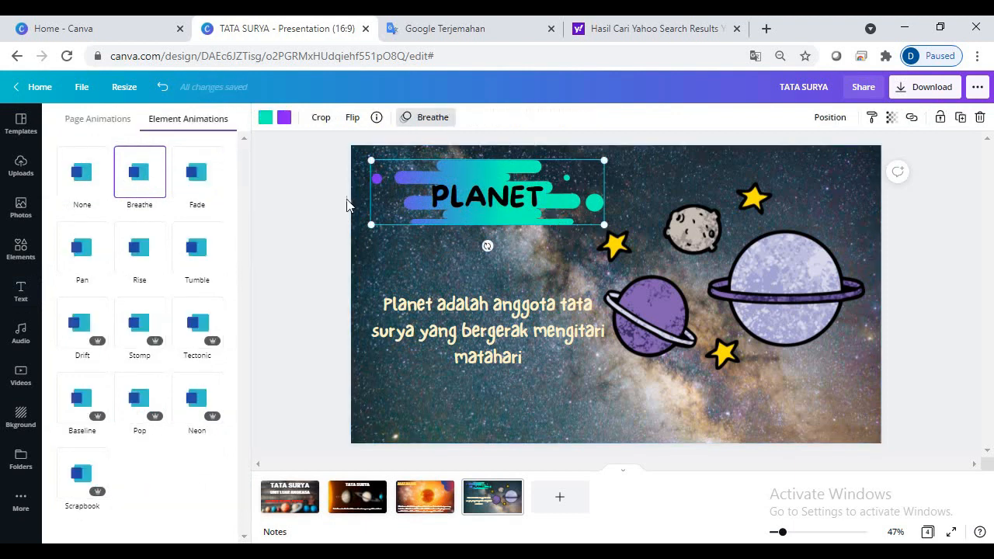
pyautogui.click(208, 187)
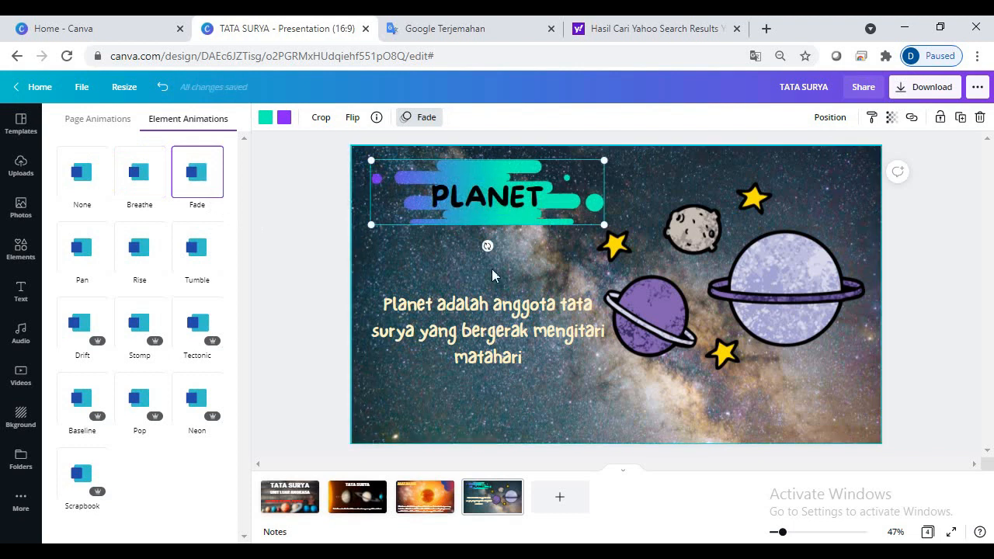
# Apply the Block text animation to the planet description
pyautogui.click(459, 305)
pyautogui.click(146, 206)
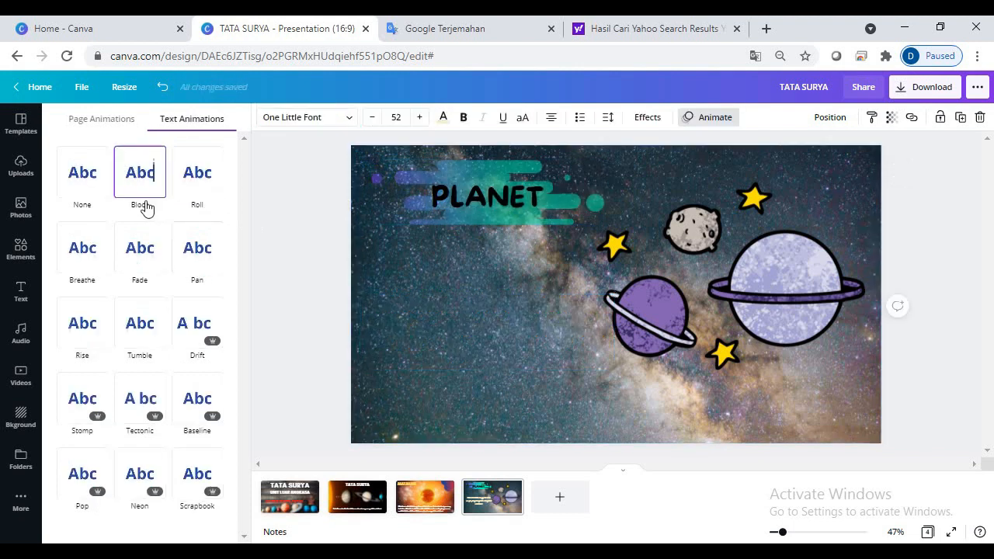
pyautogui.click(282, 274)
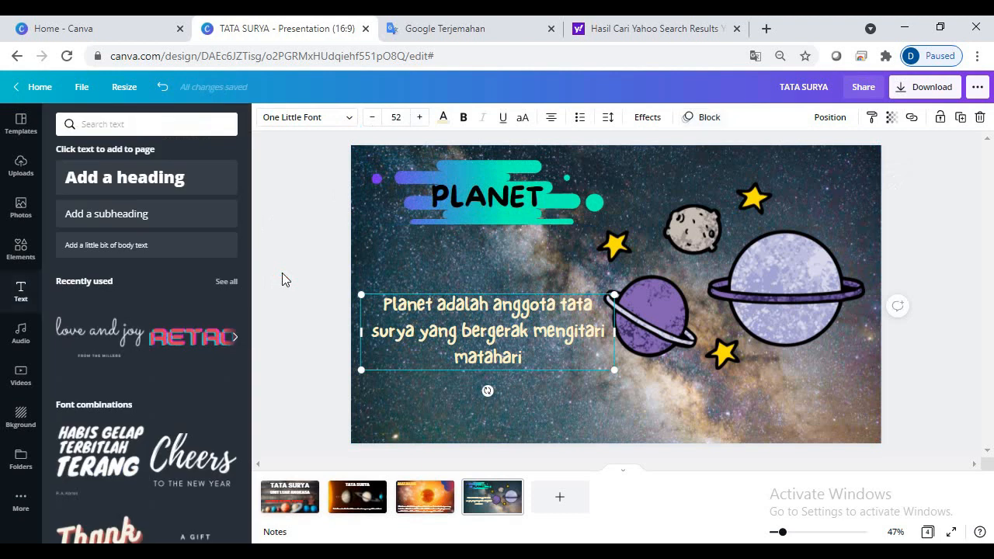
# Apply the Rise animation to the ringed planets graphic and move it slightly down and to the right
pyautogui.click(700, 282)
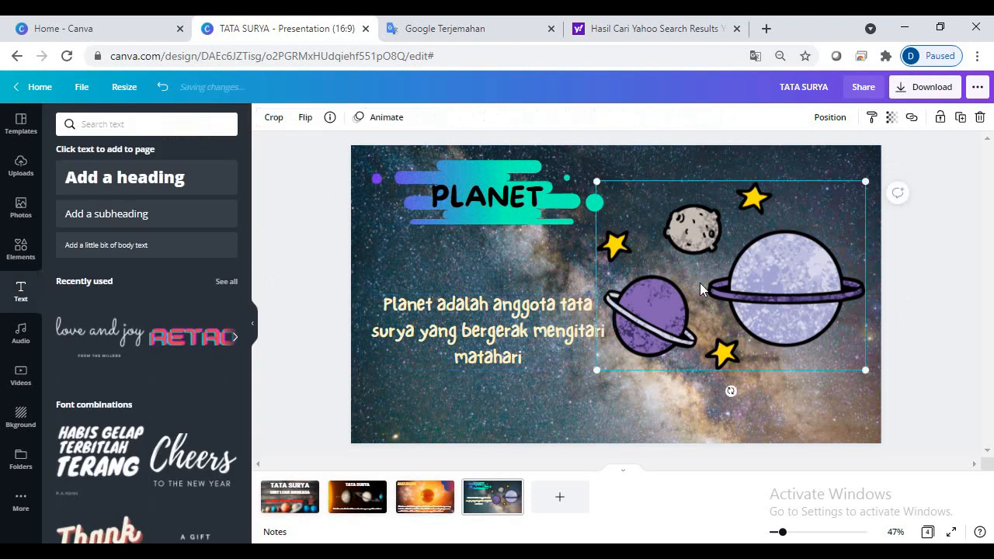
pyautogui.click(379, 120)
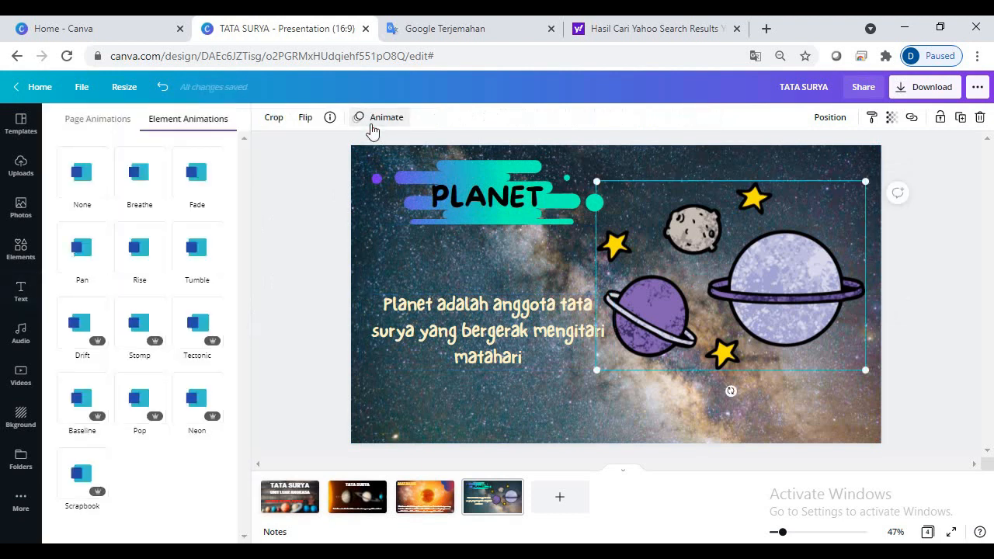
pyautogui.click(151, 251)
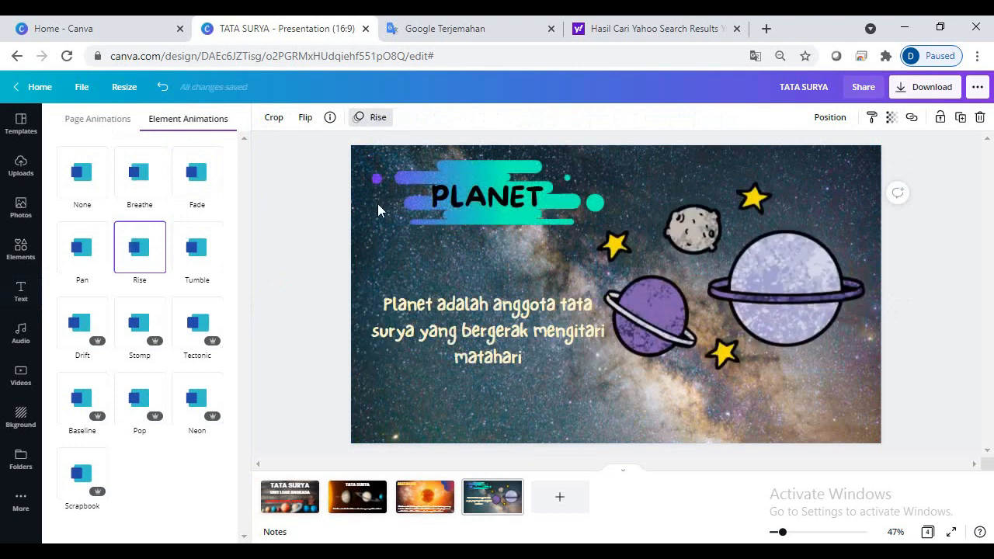
pyautogui.click(319, 227)
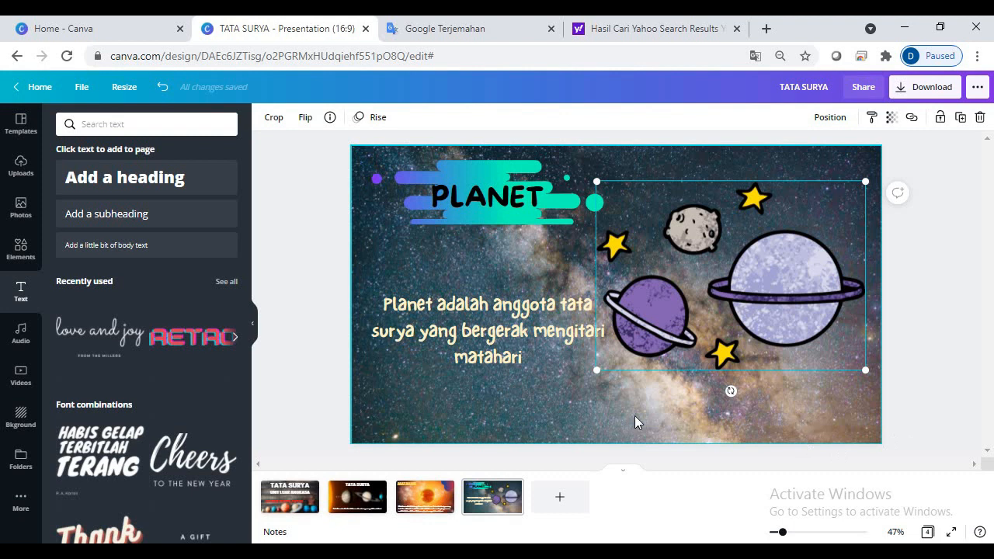
pyautogui.click(936, 257)
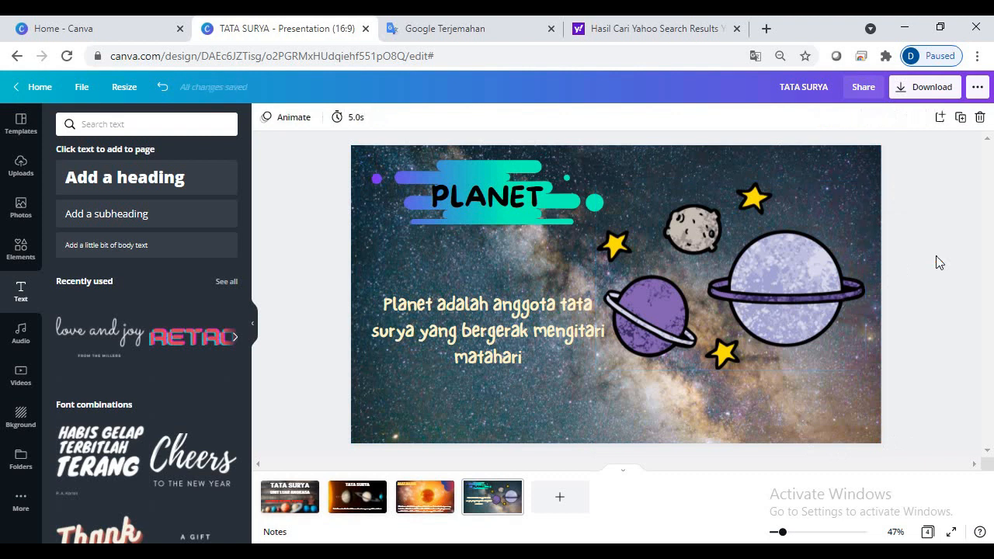
pyautogui.moveTo(758, 258); pyautogui.dragTo(765, 282)
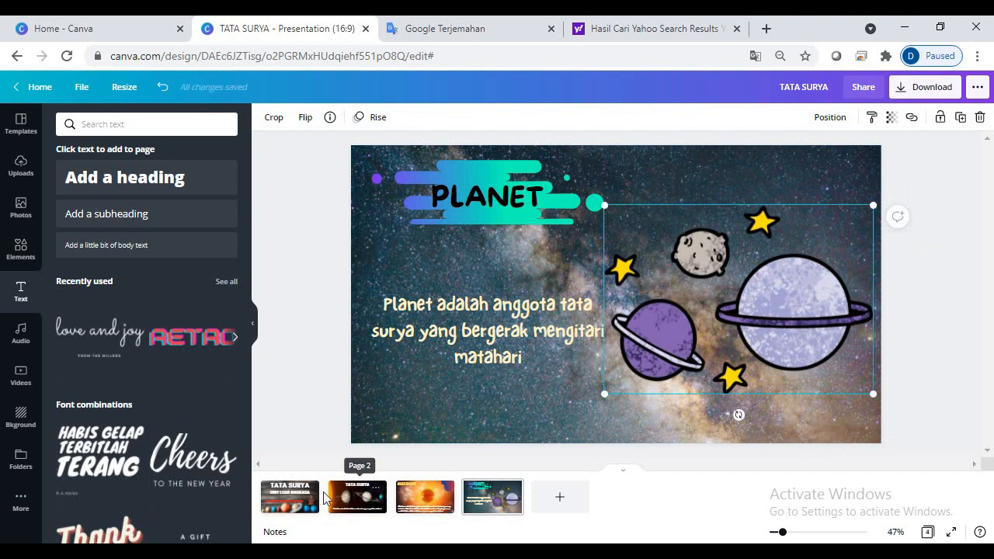
# Add a blank page and move it to the front of the presentation, before the TATA SURYA title page
pyautogui.click(299, 502)
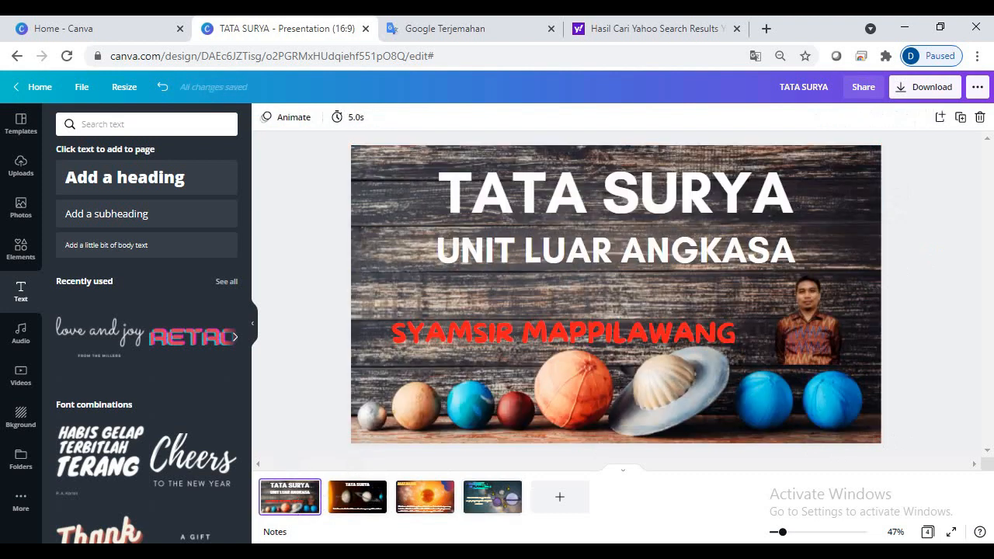
pyautogui.click(304, 508)
pyautogui.click(560, 506)
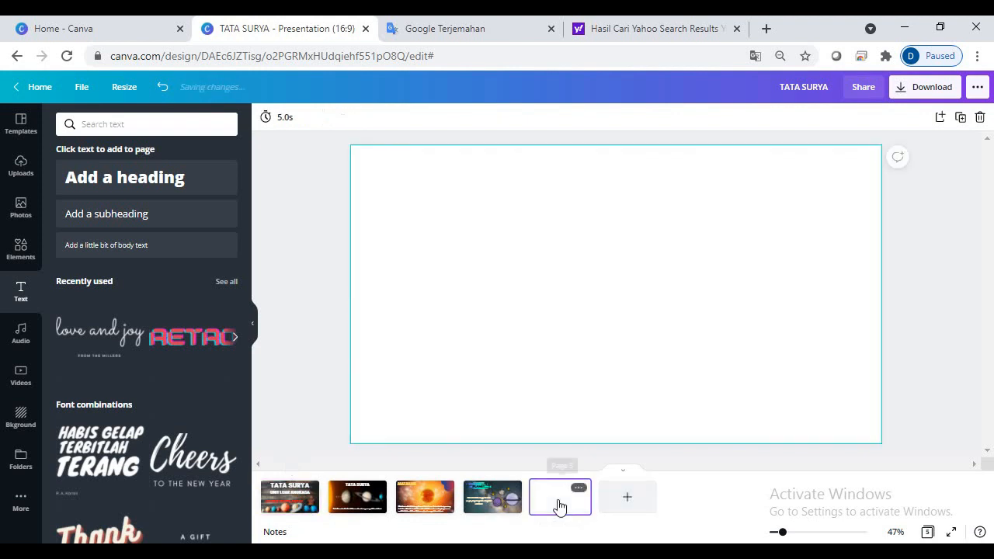
pyautogui.moveTo(559, 505); pyautogui.dragTo(357, 505)
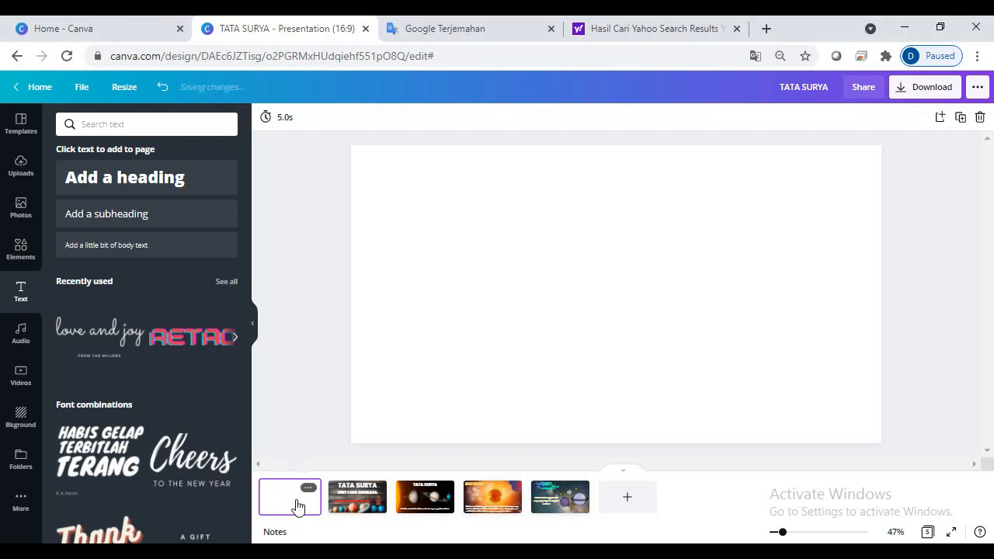
# Set the blank first page's background to the amber yellow from the photo colors
pyautogui.click(477, 302)
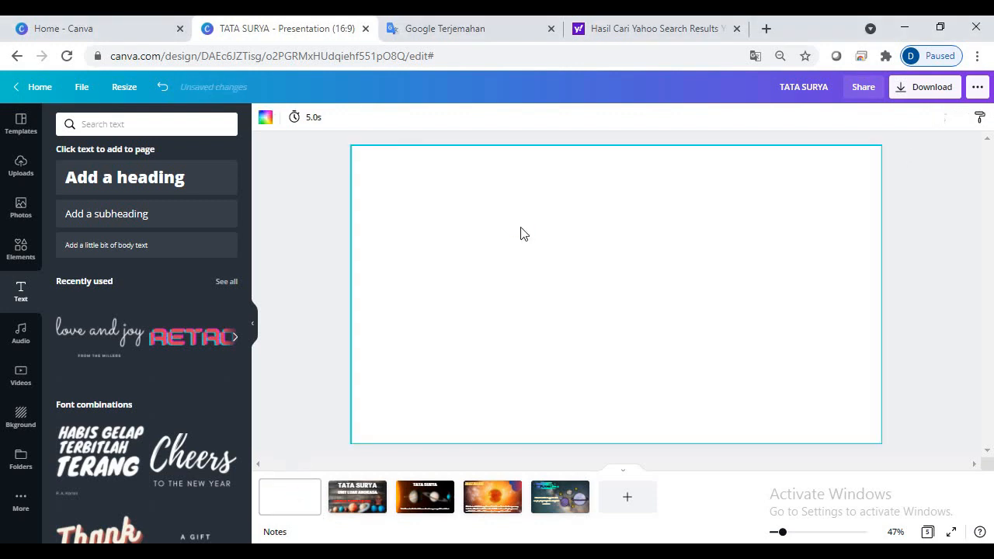
pyautogui.click(266, 120)
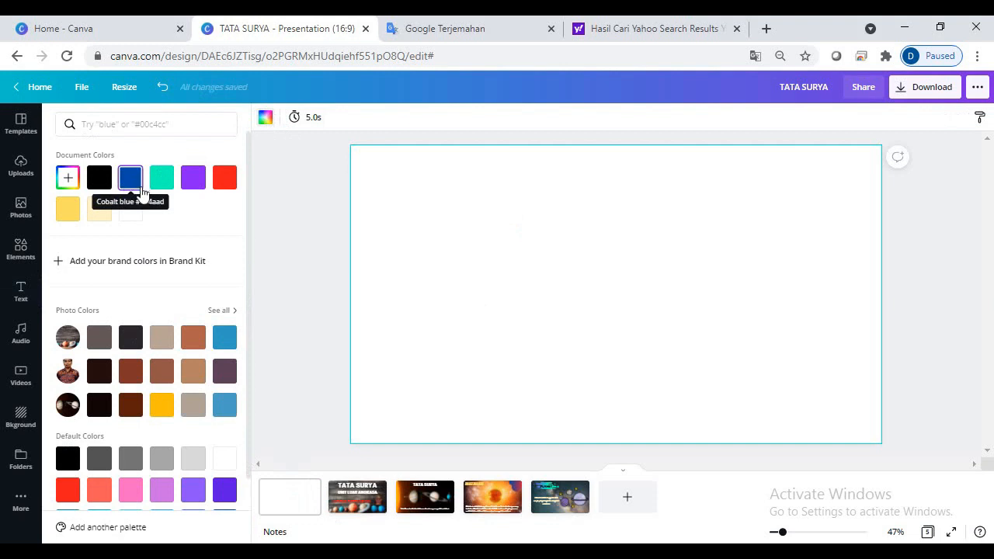
pyautogui.click(164, 407)
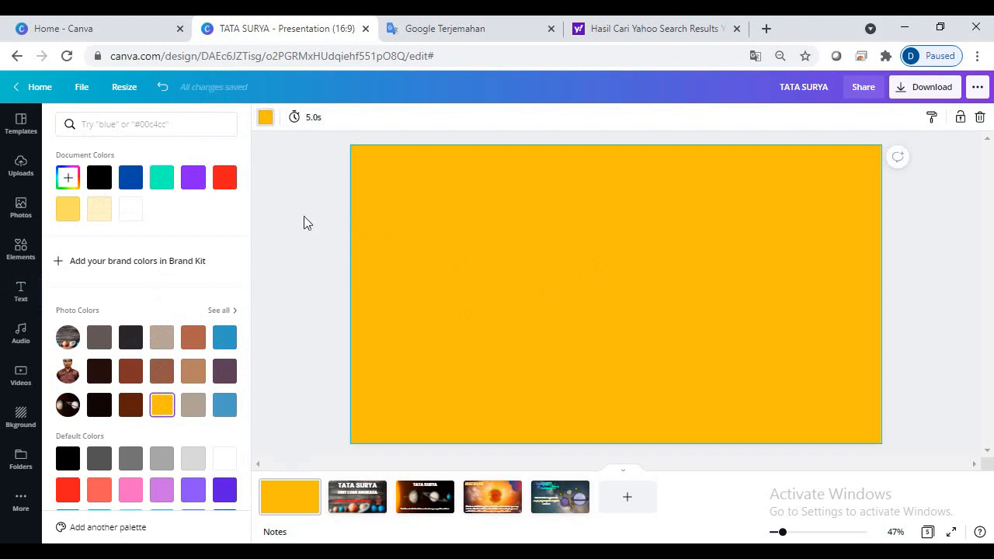
# Search the elements for LAPTOP and add the laptop frame with a black bezel and landscape screen to the page
pyautogui.click(22, 253)
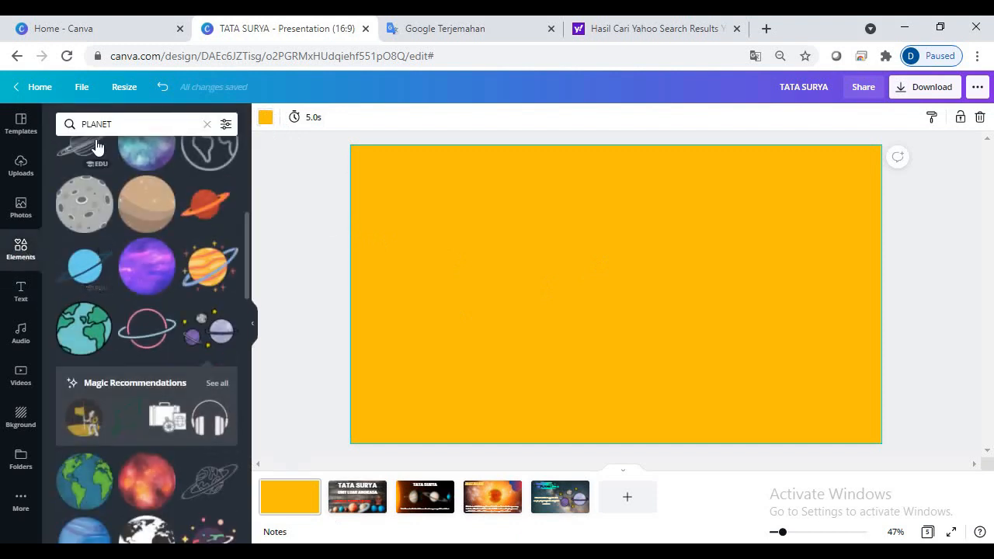
pyautogui.click(124, 124)
pyautogui.moveTo(93, 122); pyautogui.dragTo(76, 123)
pyautogui.write('LAPTOP')
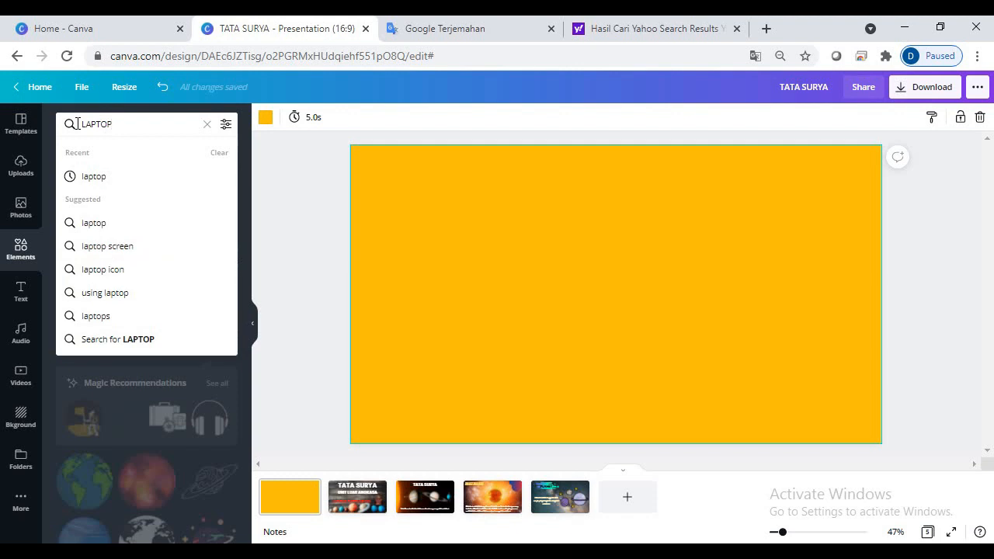
pyautogui.press('Return')
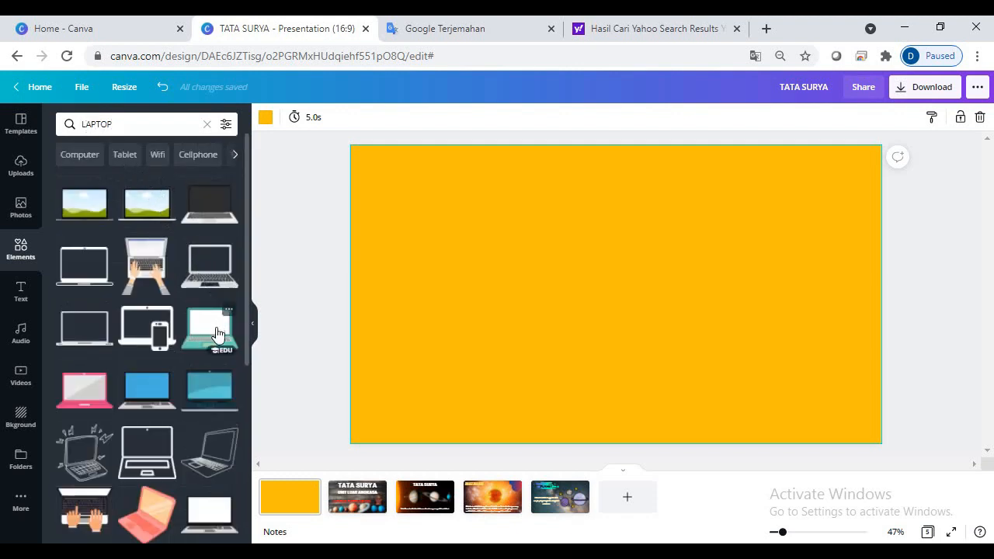
pyautogui.click(147, 205)
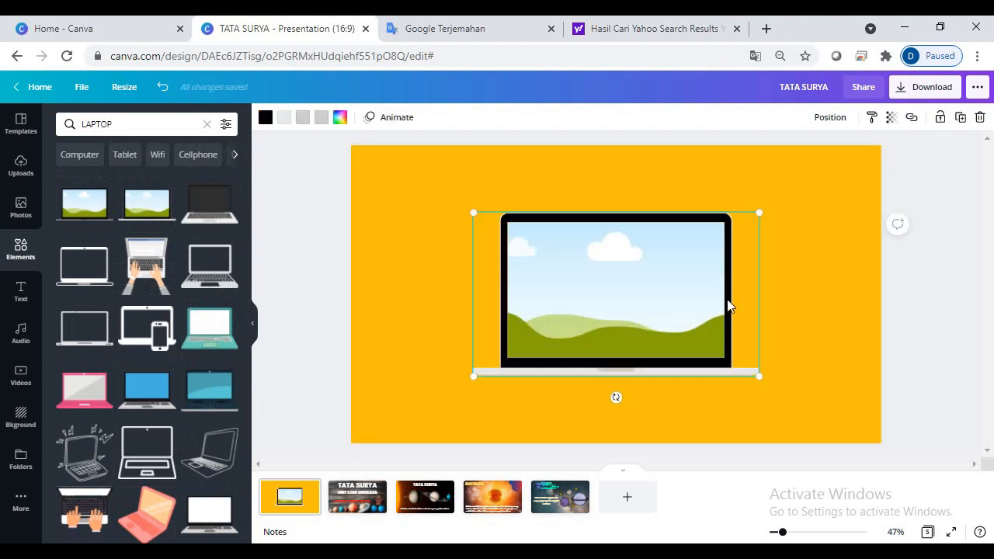
# Enlarge the laptop frame to fill most of the yellow page's height and center it on the page
pyautogui.moveTo(757, 375); pyautogui.dragTo(812, 412)
pyautogui.moveTo(473, 210); pyautogui.dragTo(415, 204)
pyautogui.moveTo(623, 295); pyautogui.dragTo(614, 290)
pyautogui.click(587, 269)
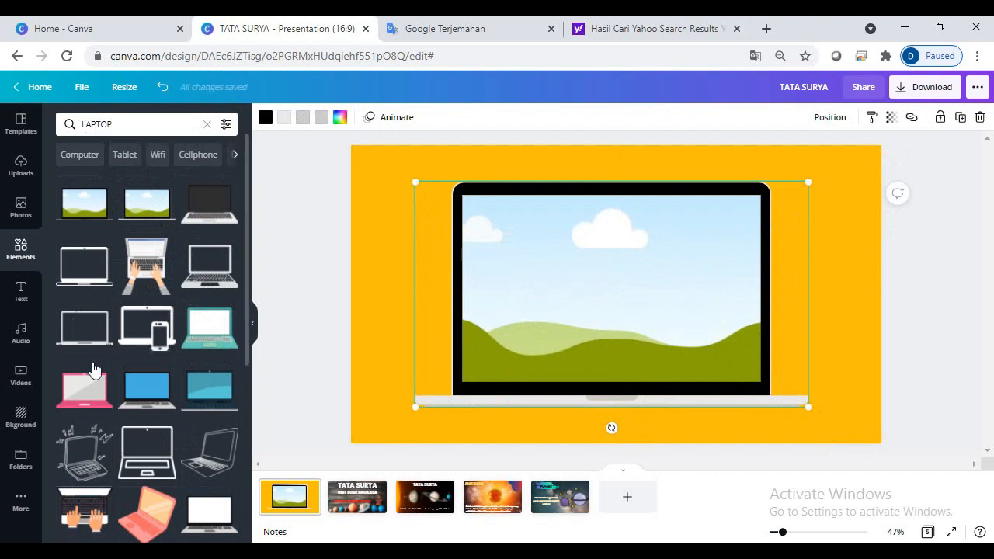
# Search the videos for solar system and add the 15-second burning sun clip to the laptop page
pyautogui.click(21, 379)
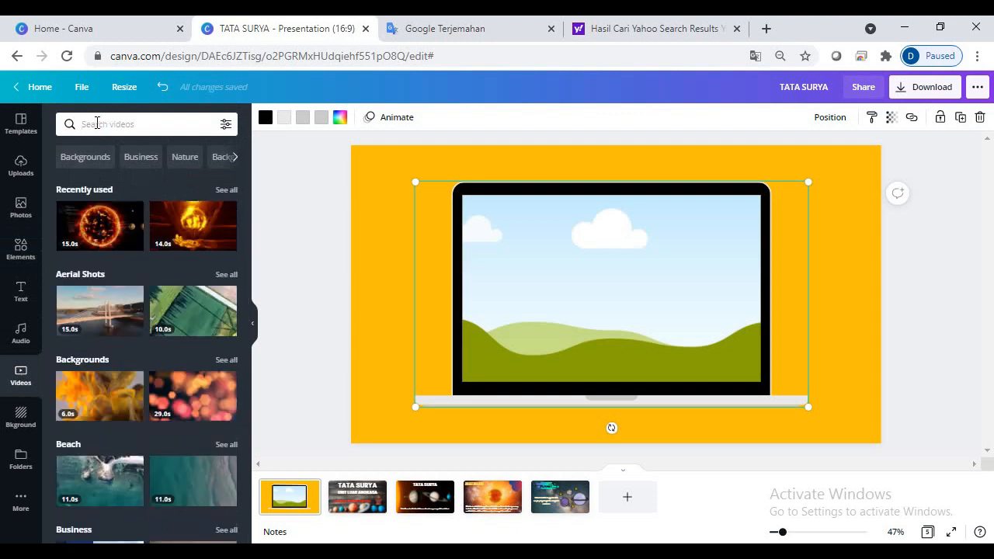
pyautogui.click(97, 124)
pyautogui.write('SOLAR SYT')
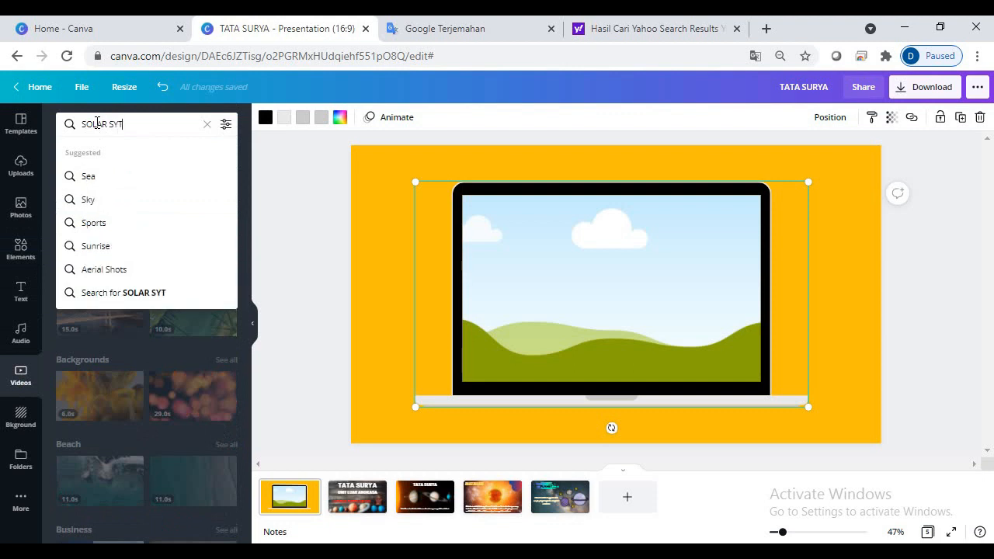
pyautogui.write('EM')
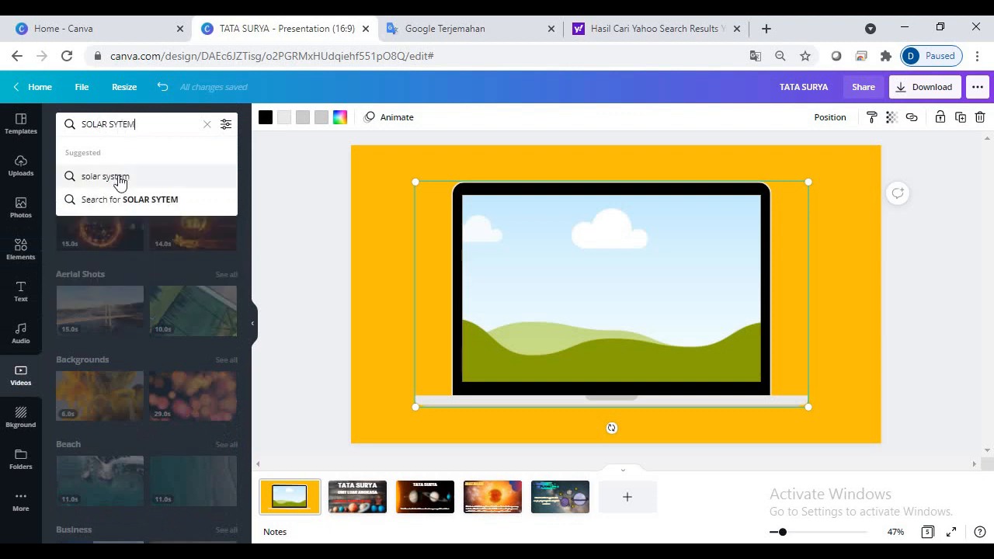
pyautogui.click(119, 176)
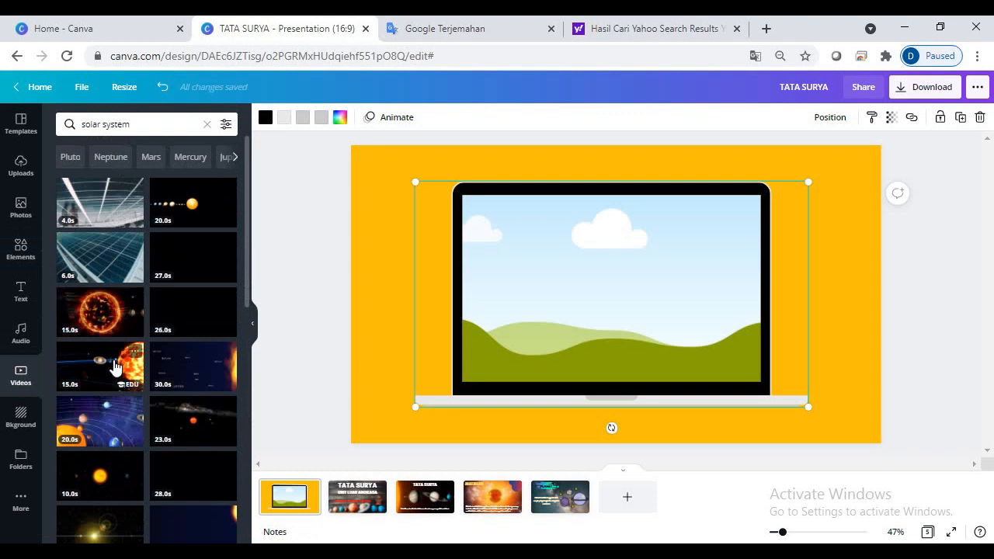
pyautogui.click(101, 316)
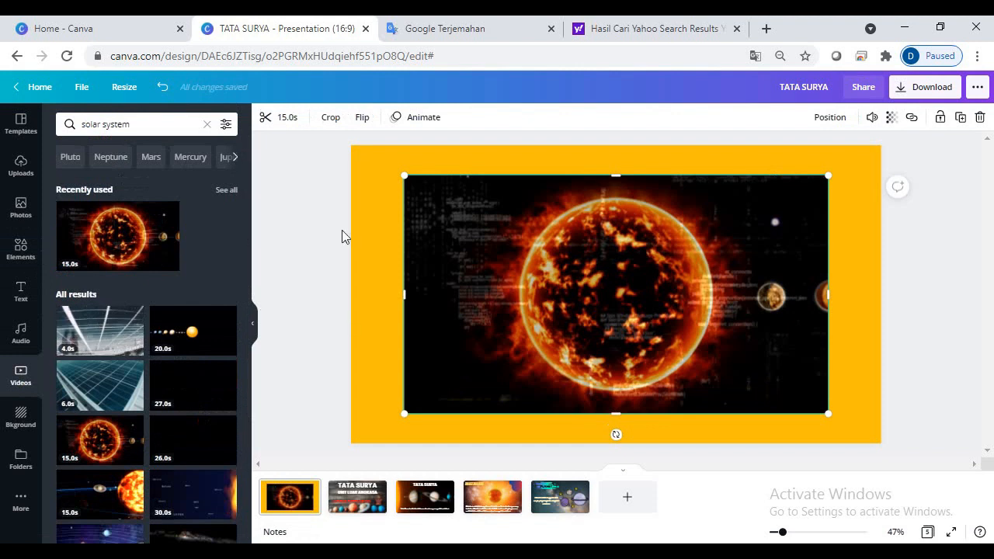
# Shrink the burning sun video and place it inside the laptop frame's screen
pyautogui.moveTo(404, 176); pyautogui.dragTo(479, 215)
pyautogui.moveTo(546, 262)
pyautogui.mouseDown()
pyautogui.moveTo(525, 240)
pyautogui.moveTo(533, 248)
pyautogui.mouseUp()
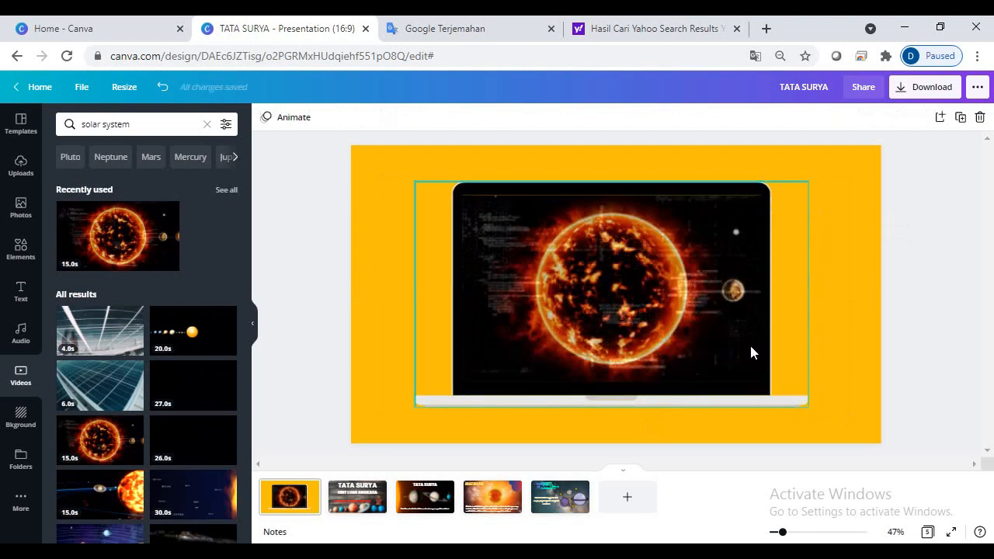
pyautogui.click(859, 378)
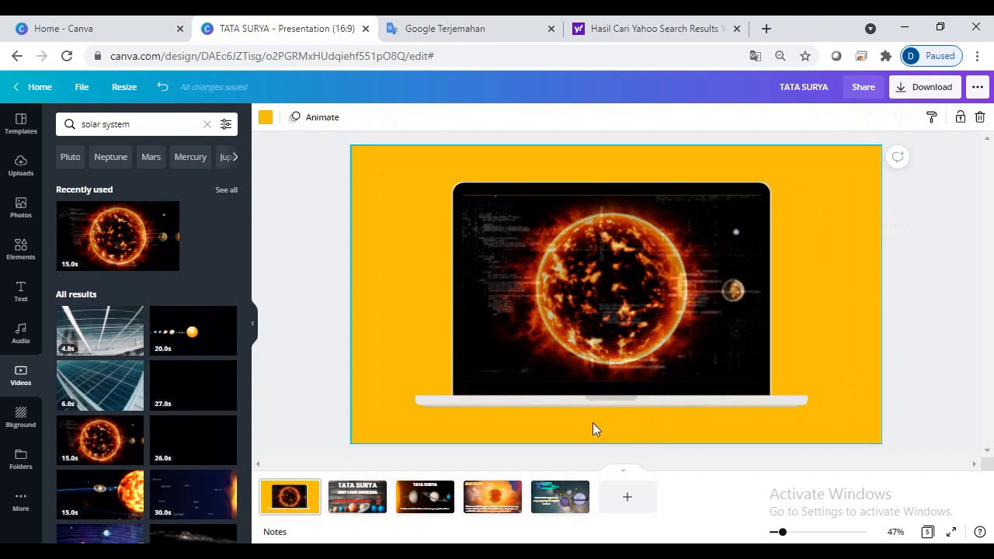
# Add a heading reading TATA SURYA over the sun video on the laptop screen
pyautogui.click(21, 293)
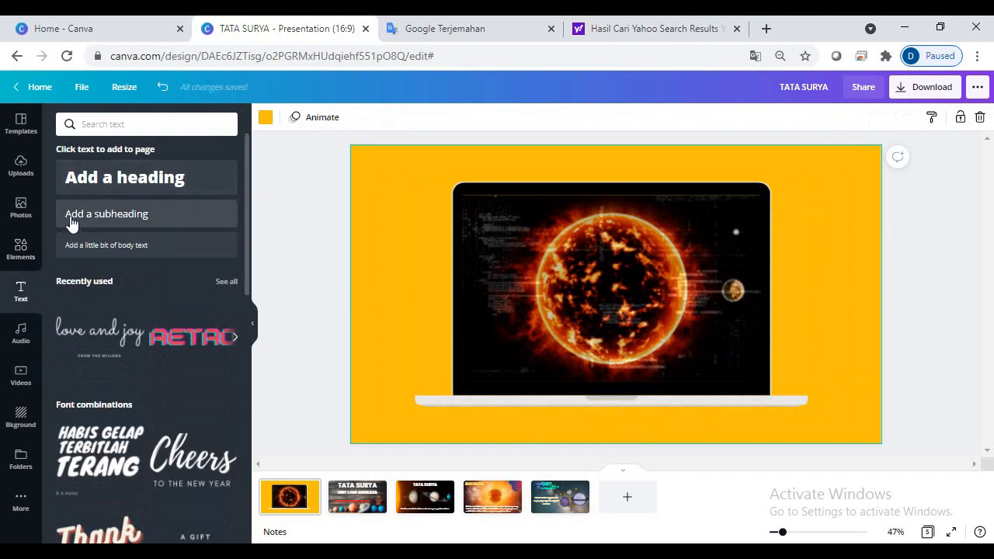
pyautogui.click(146, 175)
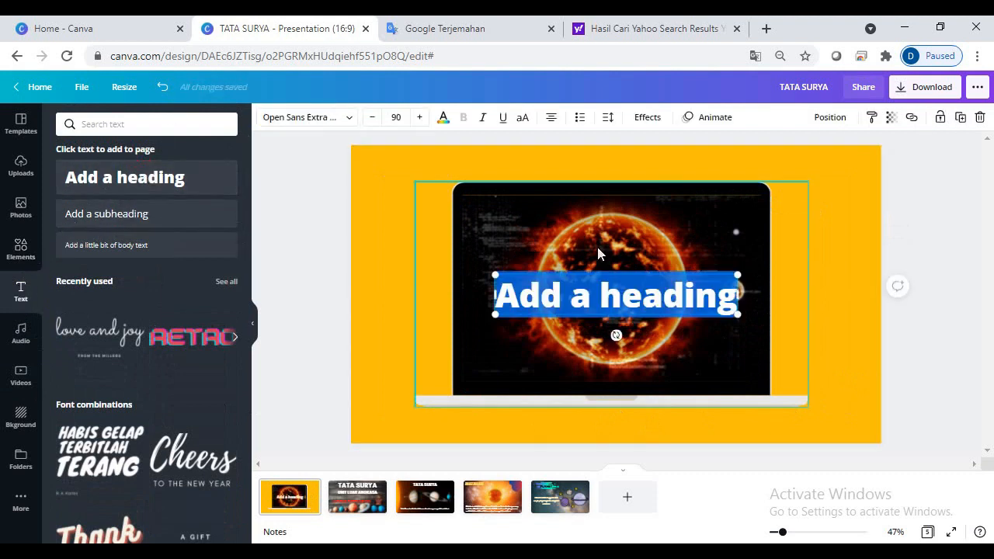
pyautogui.write('TATA')
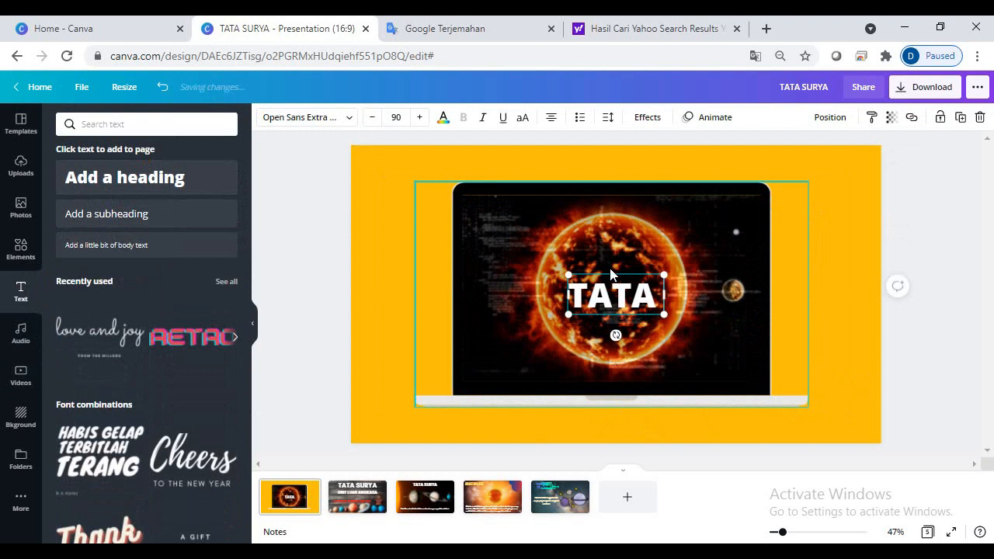
pyautogui.write(' SURYA')
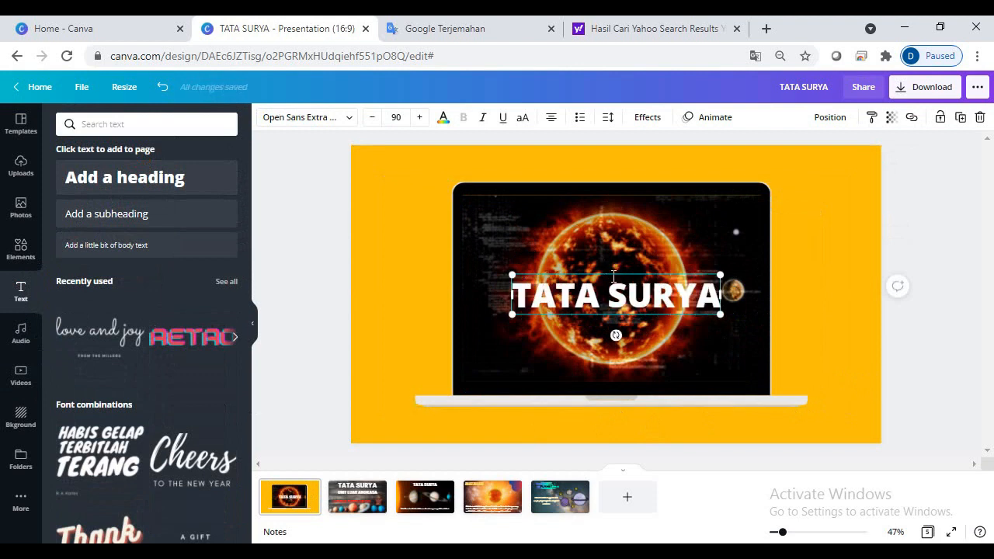
pyautogui.click(819, 302)
# Set the TATA SURYA heading's font to More Sugar and apply the Splice text effect
pyautogui.click(678, 307)
pyautogui.doubleClick(521, 301)
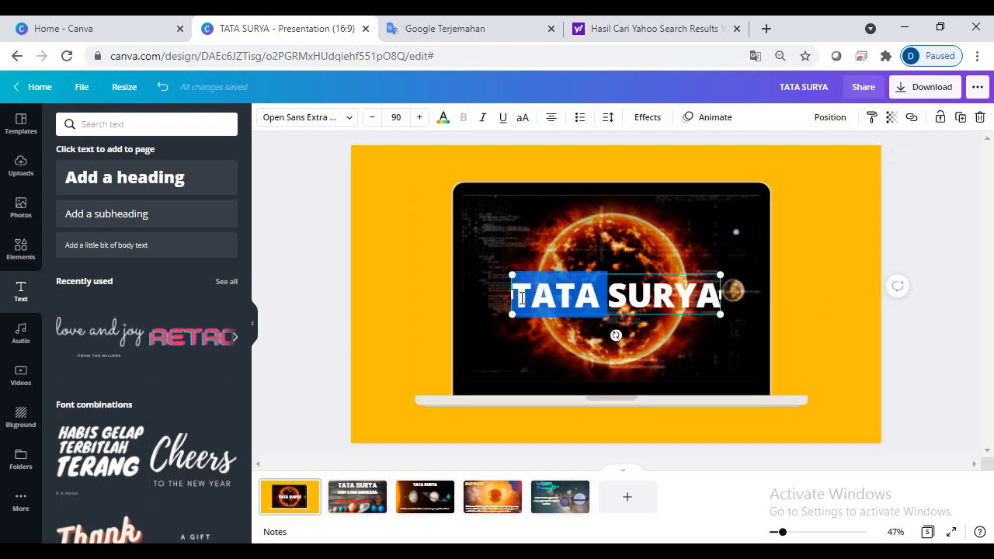
pyautogui.tripleClick(520, 302)
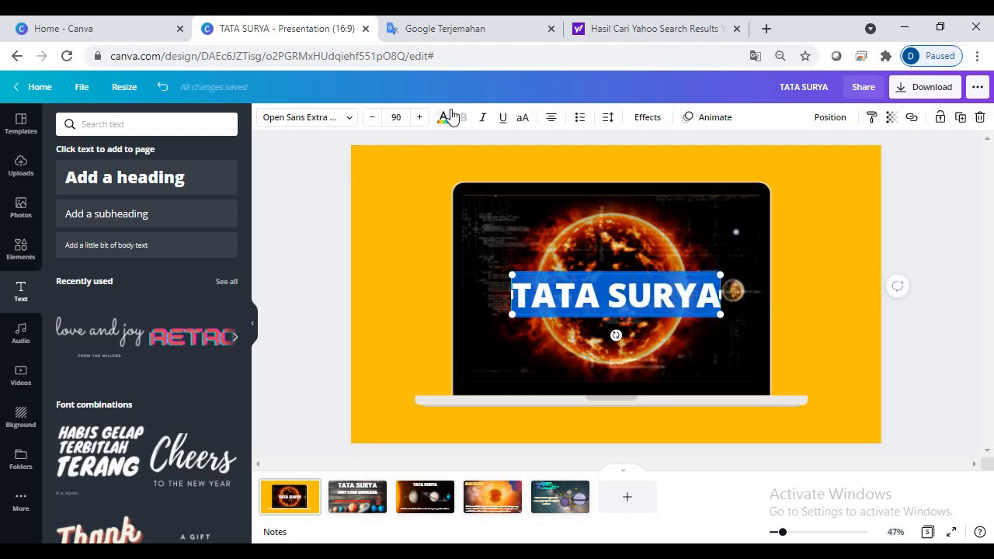
pyautogui.click(349, 123)
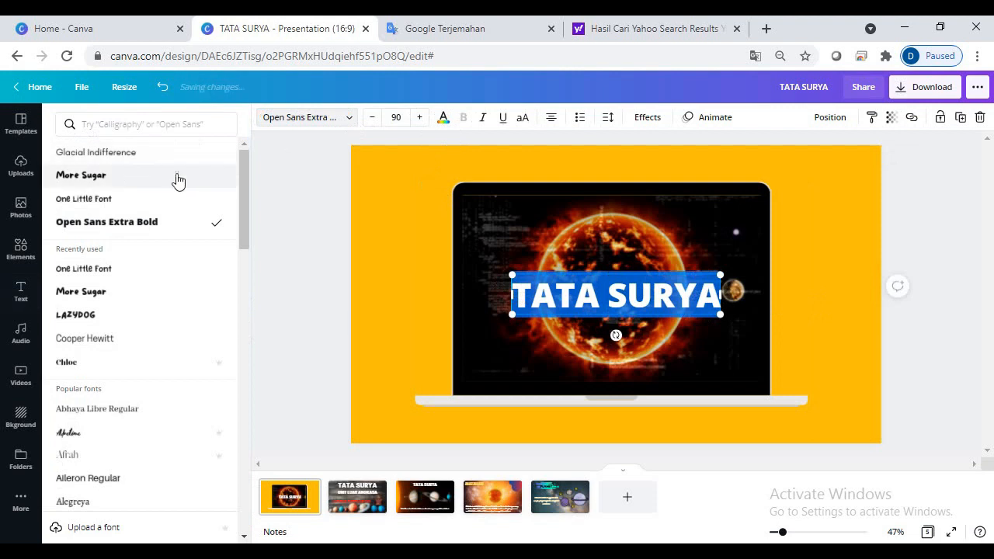
pyautogui.click(126, 184)
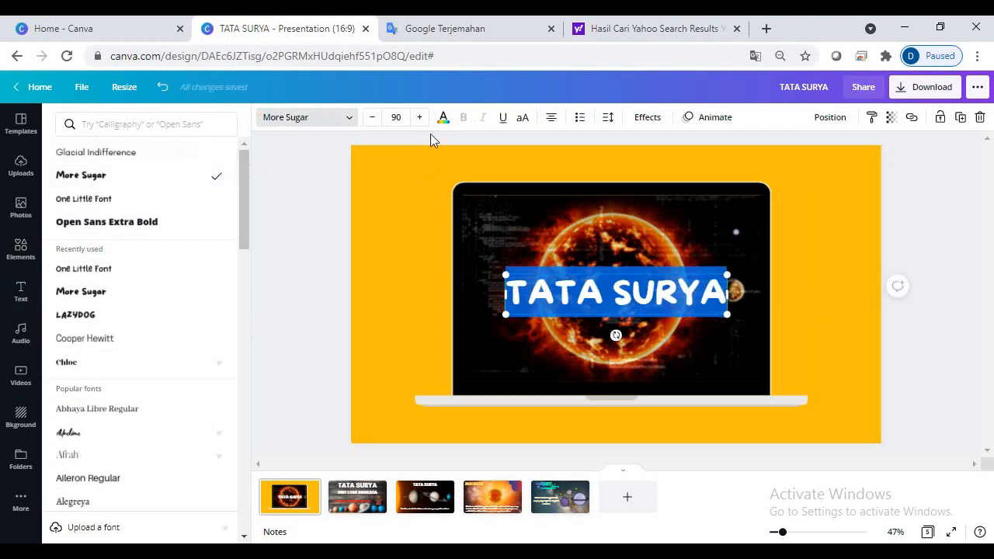
pyautogui.click(649, 118)
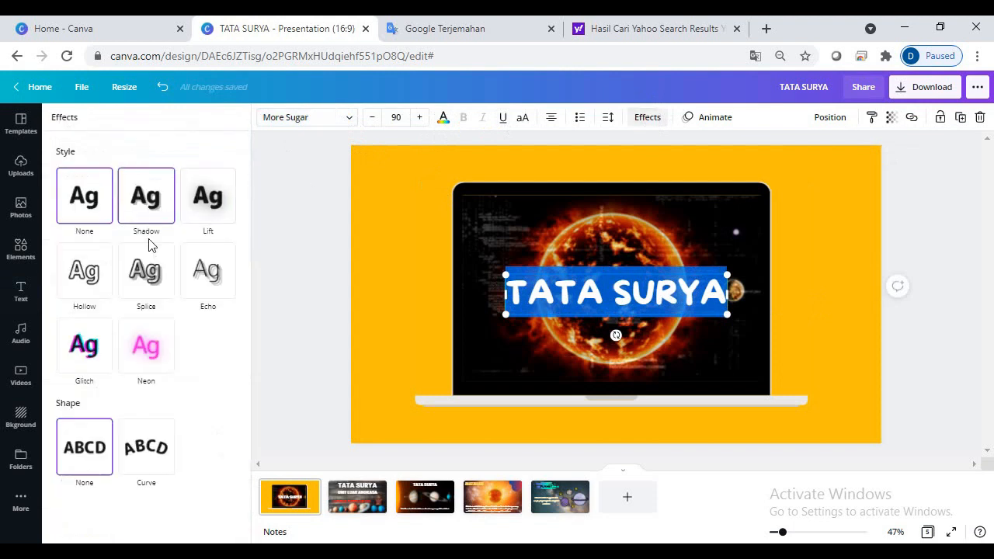
pyautogui.click(146, 276)
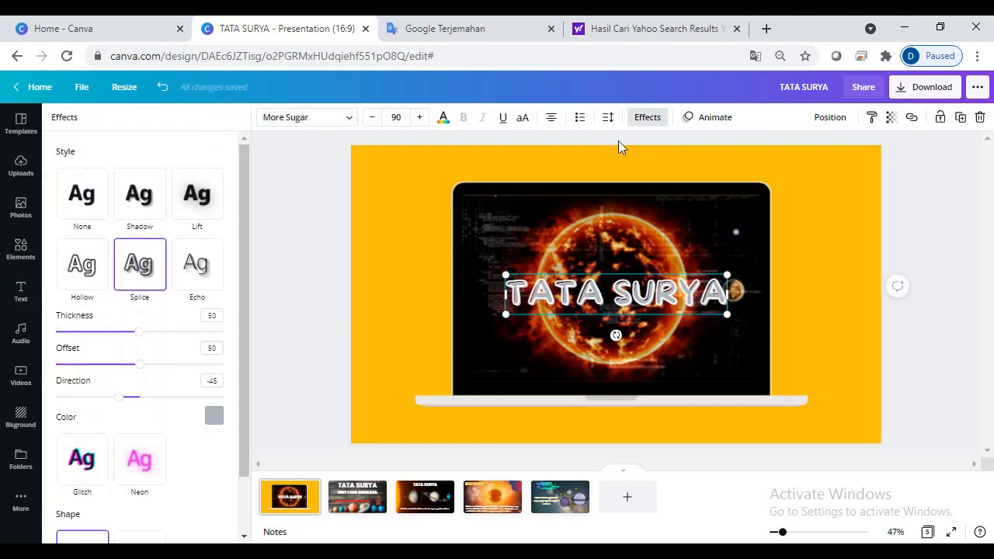
# Apply the Fade animation to the TATA SURYA heading and open the PLANET page
pyautogui.click(690, 118)
pyautogui.click(142, 271)
pyautogui.click(397, 245)
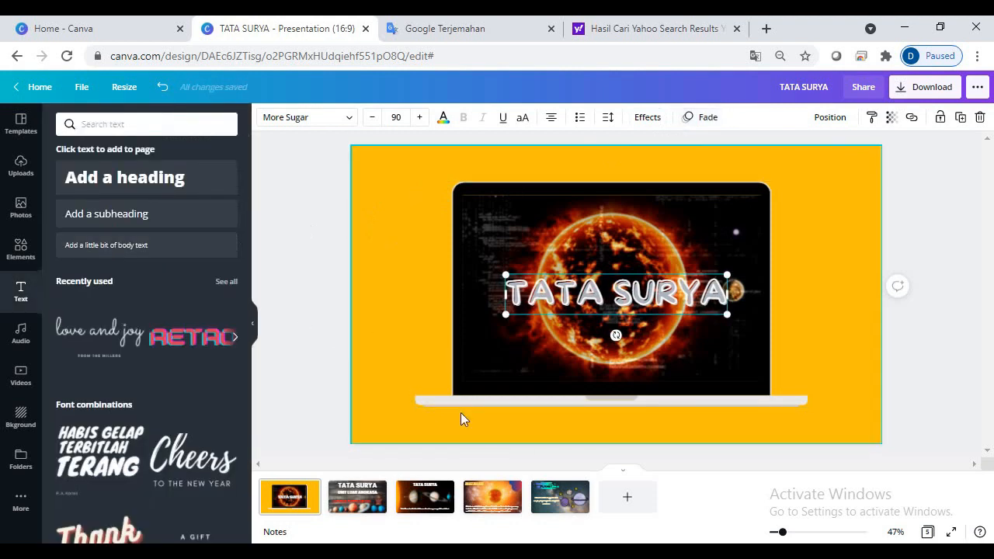
pyautogui.click(549, 503)
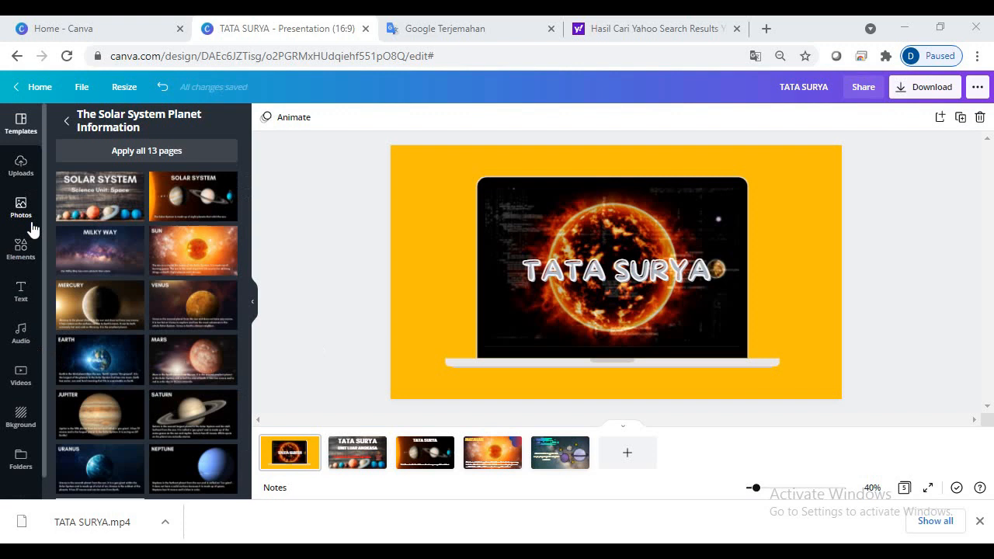
# Browse the audio library down to the Epic collection and pick the Epic Voyage track
pyautogui.click(21, 340)
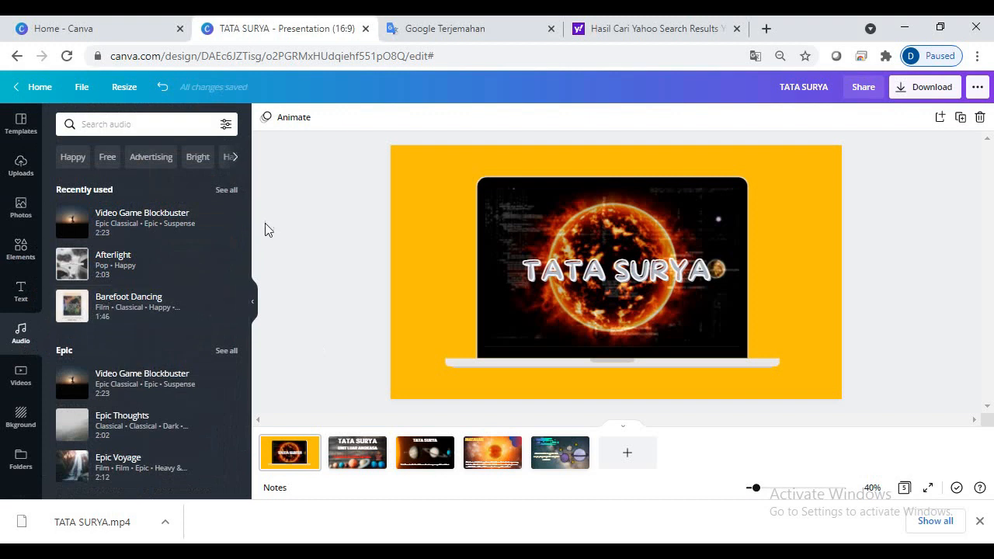
pyautogui.moveTo(245, 228); pyautogui.dragTo(244, 285)
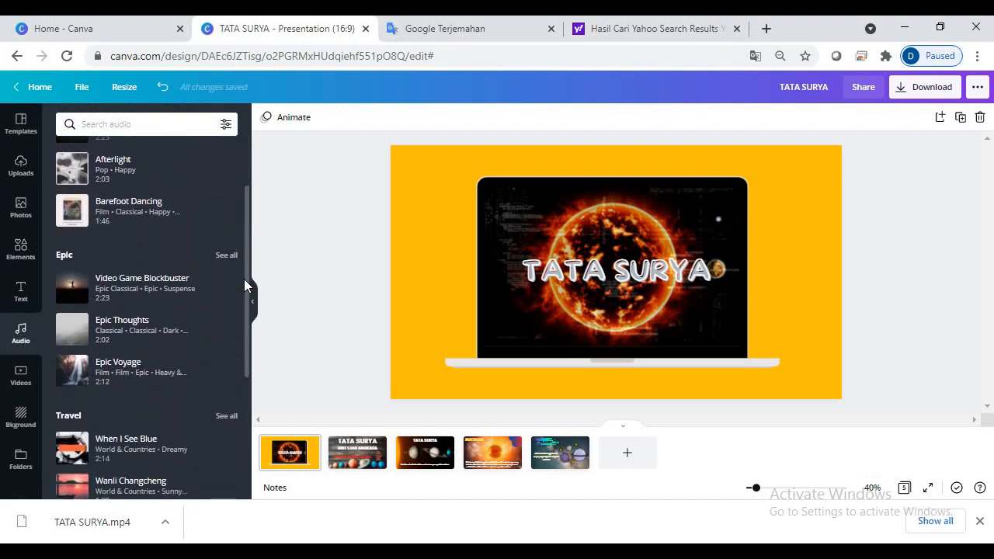
pyautogui.click(110, 377)
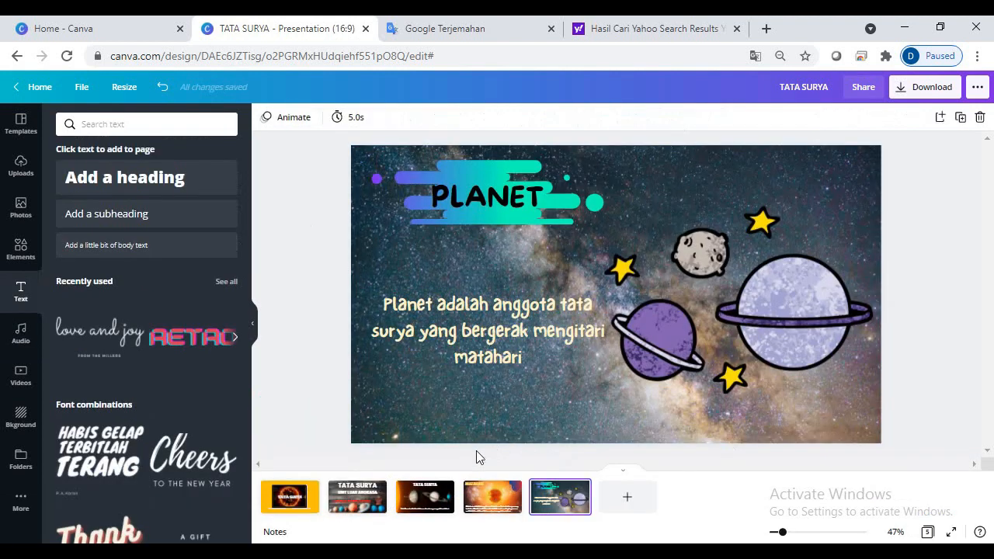
# Set the presentation's share link to view access and copy the link
pyautogui.click(862, 89)
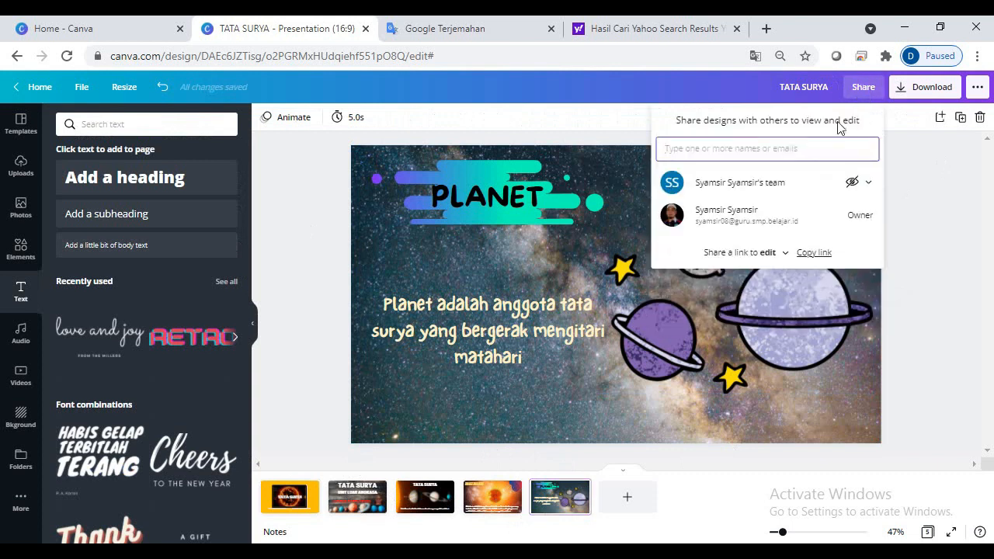
pyautogui.click(785, 255)
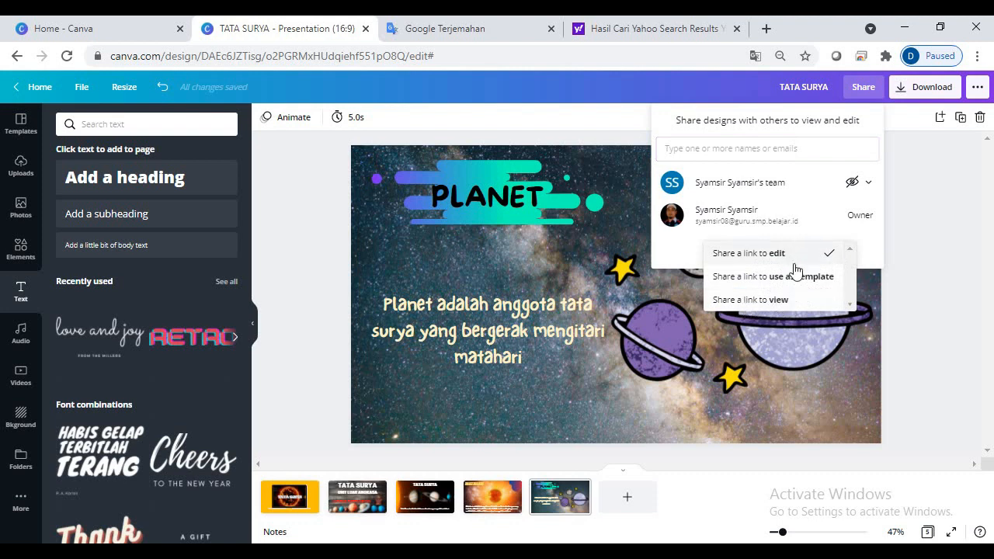
pyautogui.click(778, 303)
pyautogui.click(811, 254)
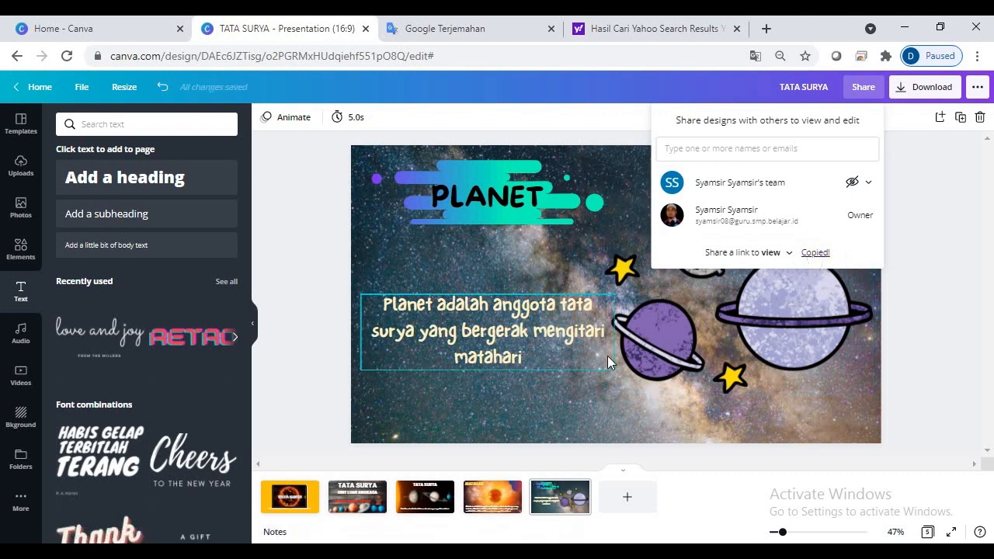
pyautogui.click(862, 400)
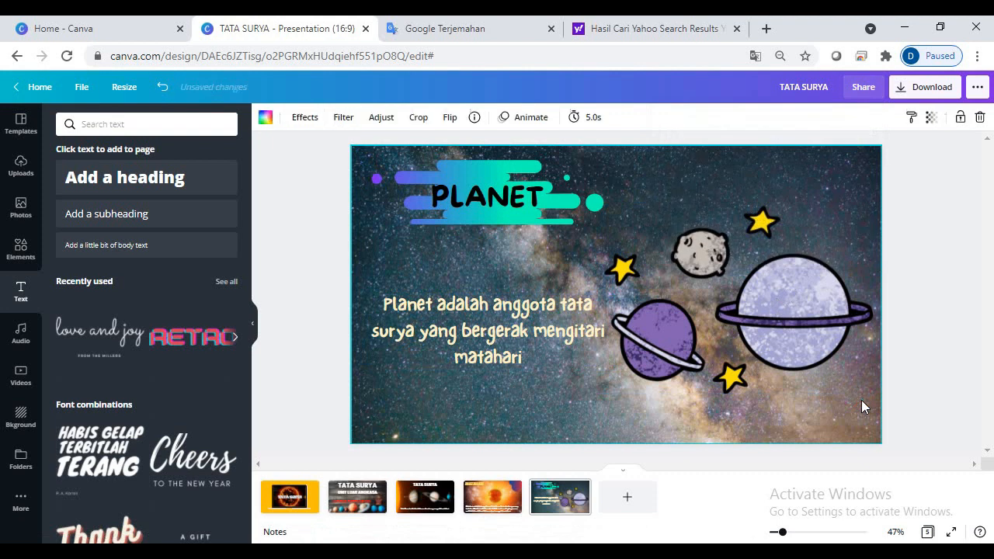
# Download all pages of the presentation as an MP4 Video and dismiss the saved-design dialog
pyautogui.click(920, 90)
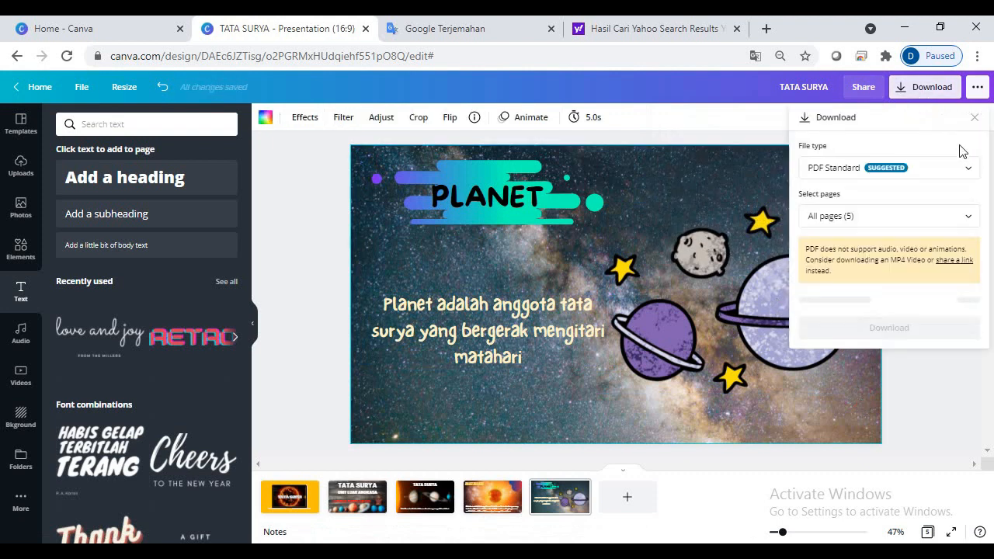
pyautogui.click(970, 170)
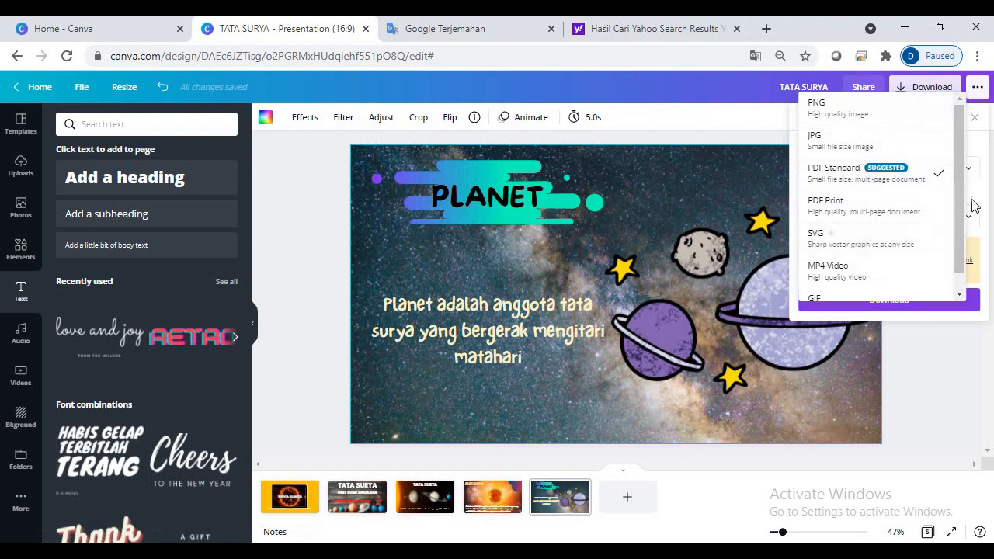
pyautogui.moveTo(960, 209); pyautogui.dragTo(958, 247)
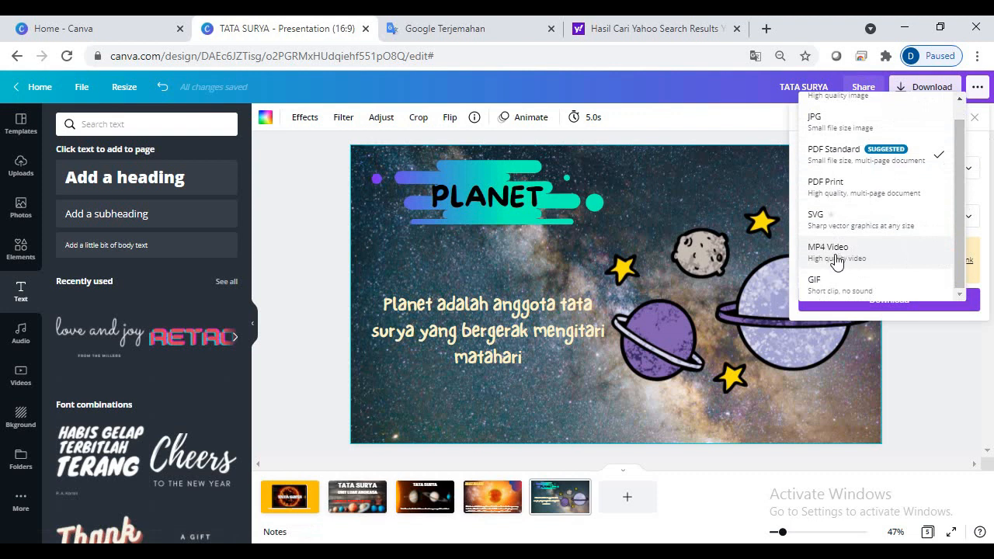
pyautogui.click(836, 261)
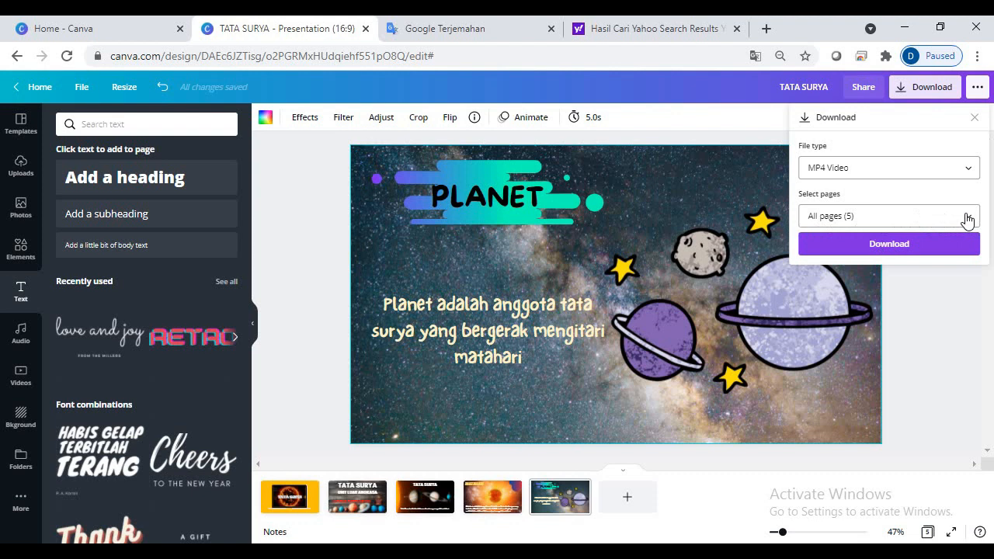
pyautogui.click(896, 246)
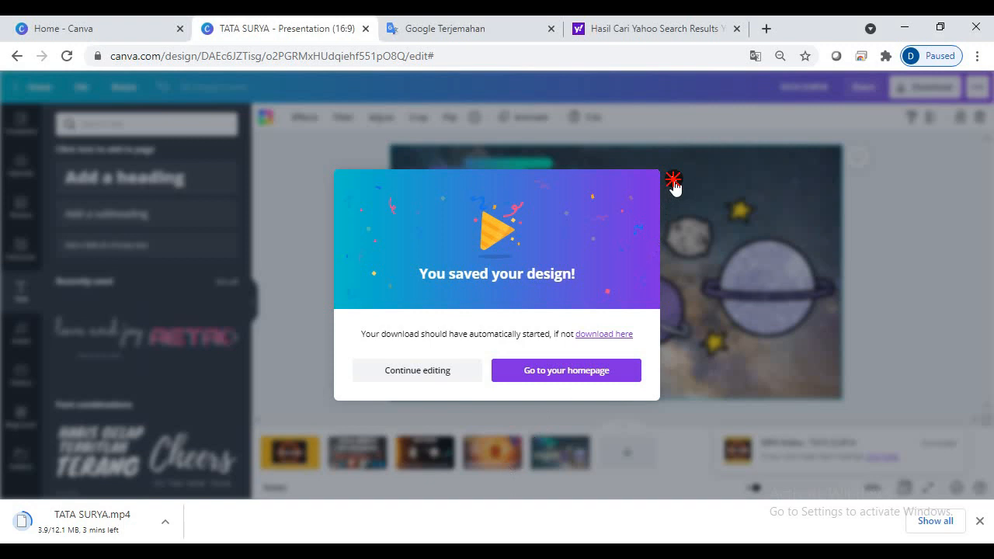
pyautogui.click(674, 182)
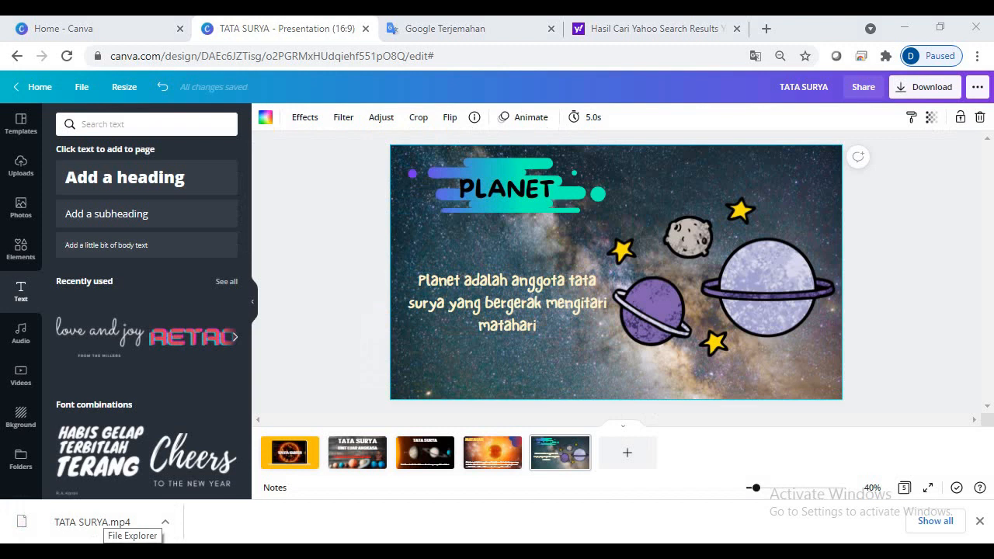
# Search the Downloads folder in File Explorer for TATA SURYA and switch back to the Canva presentation
pyautogui.click(109, 525)
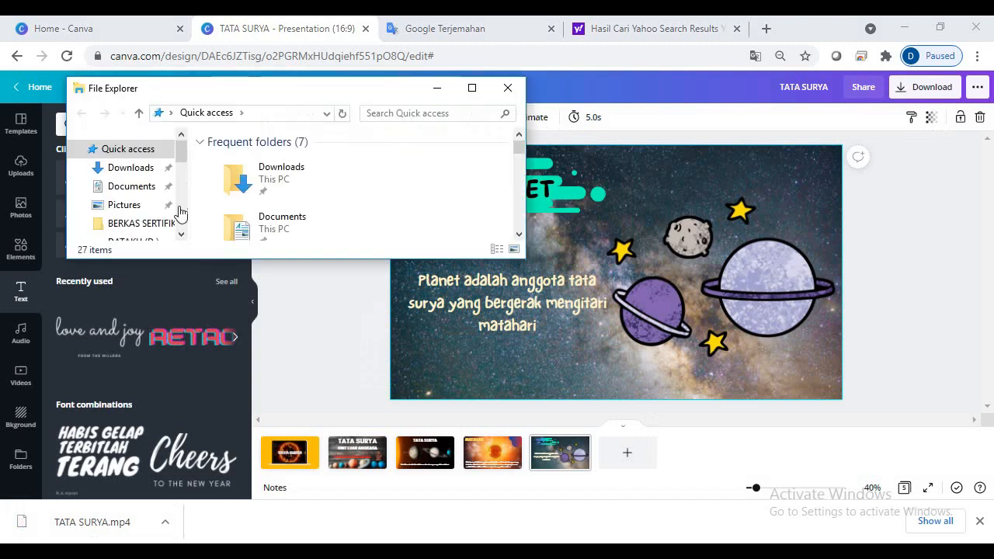
pyautogui.click(471, 88)
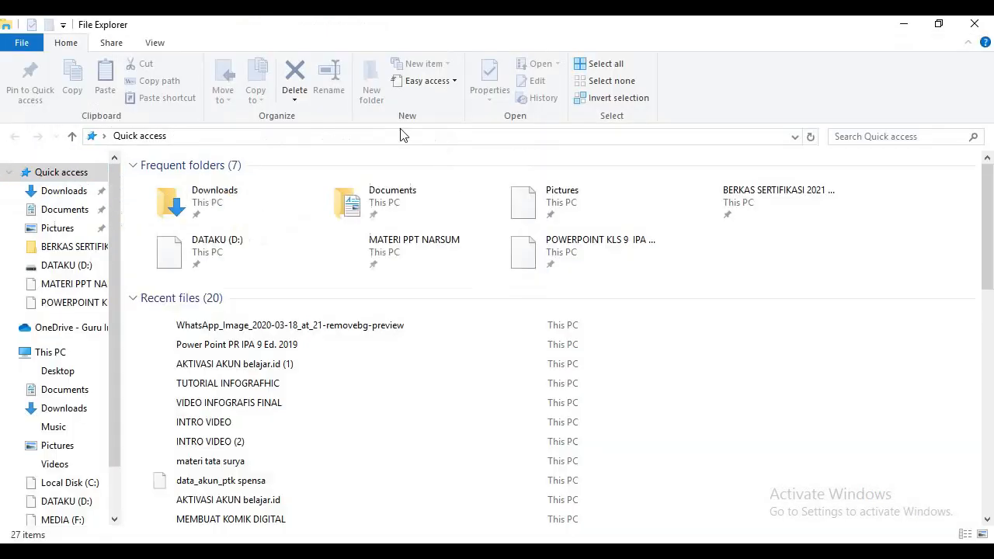
pyautogui.click(75, 194)
pyautogui.click(871, 137)
pyautogui.write('TATA SU')
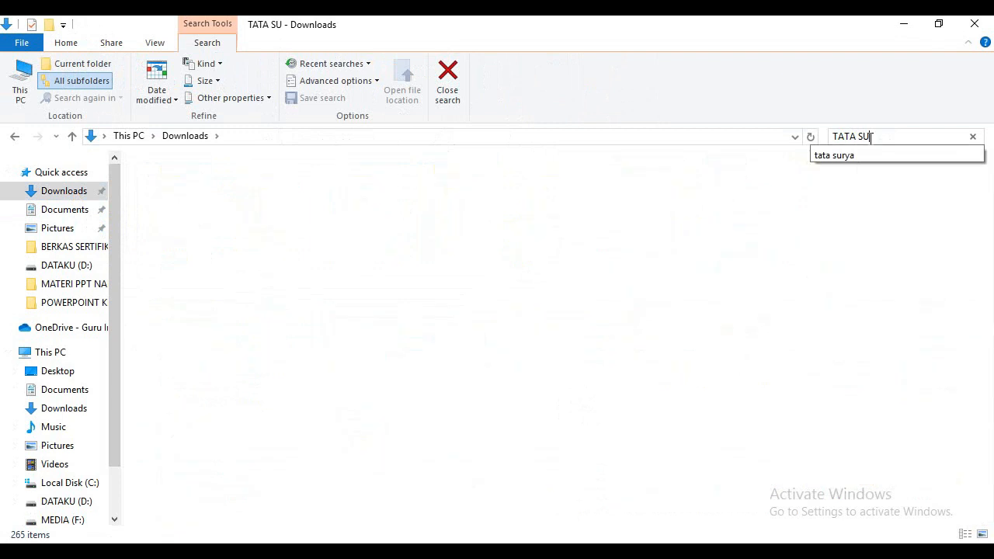
pyautogui.write('RYA')
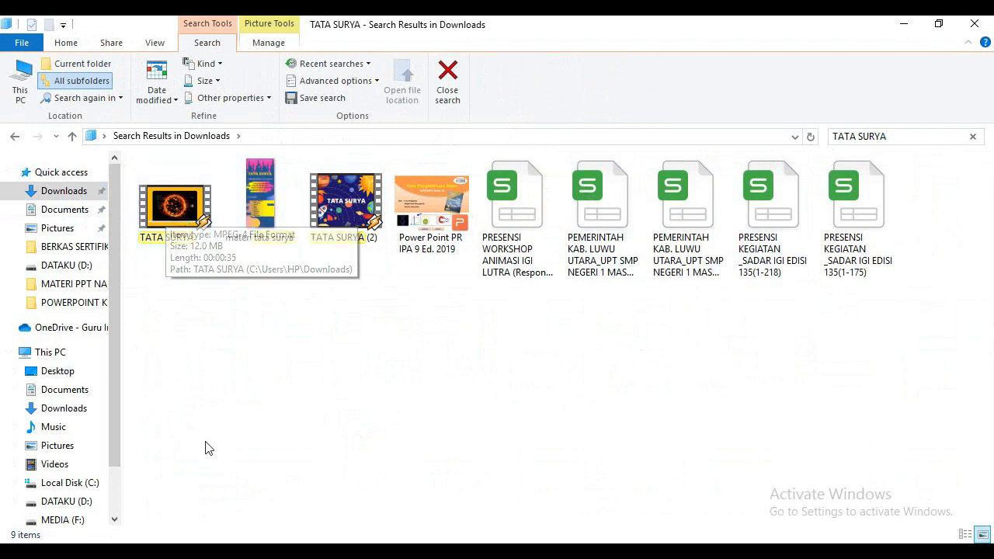
pyautogui.moveTo(208, 552)
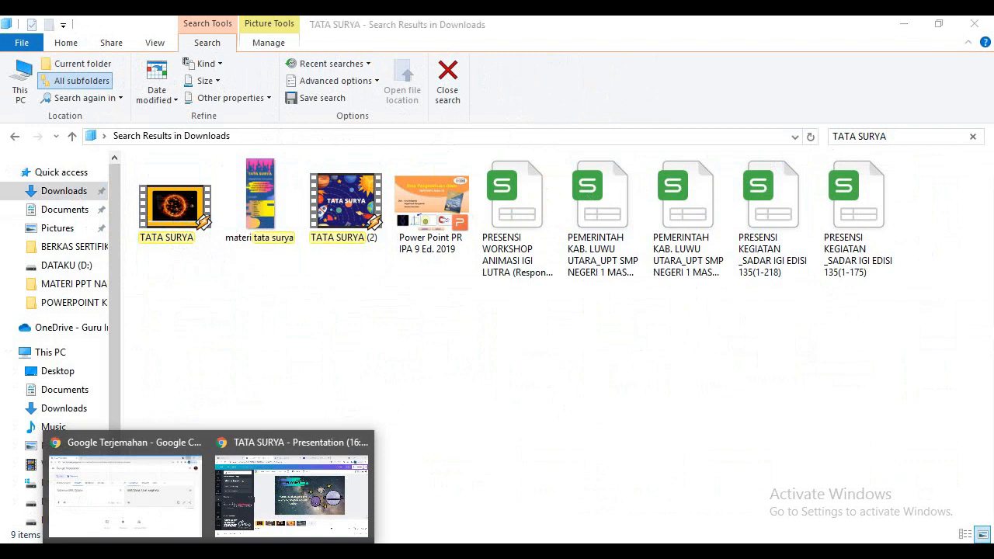
pyautogui.click(291, 489)
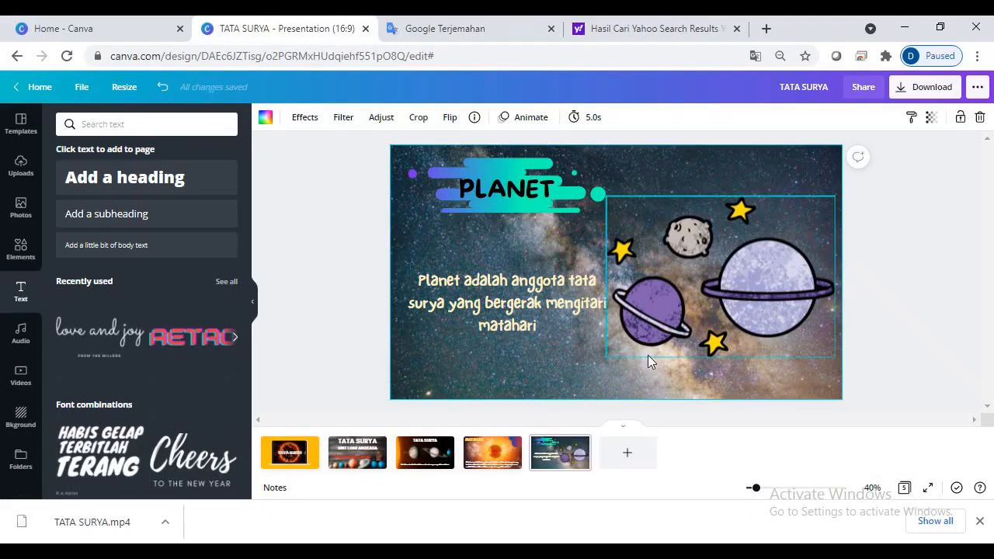